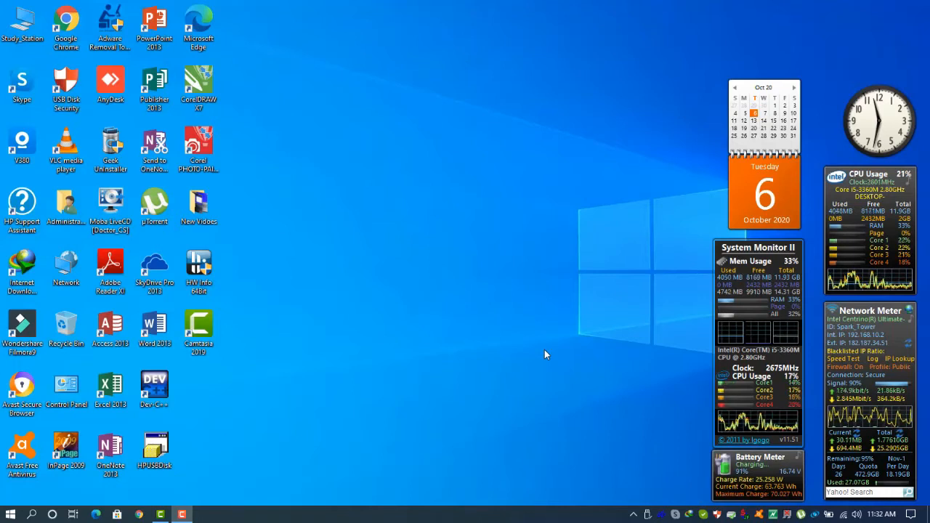
right_click(425, 205)
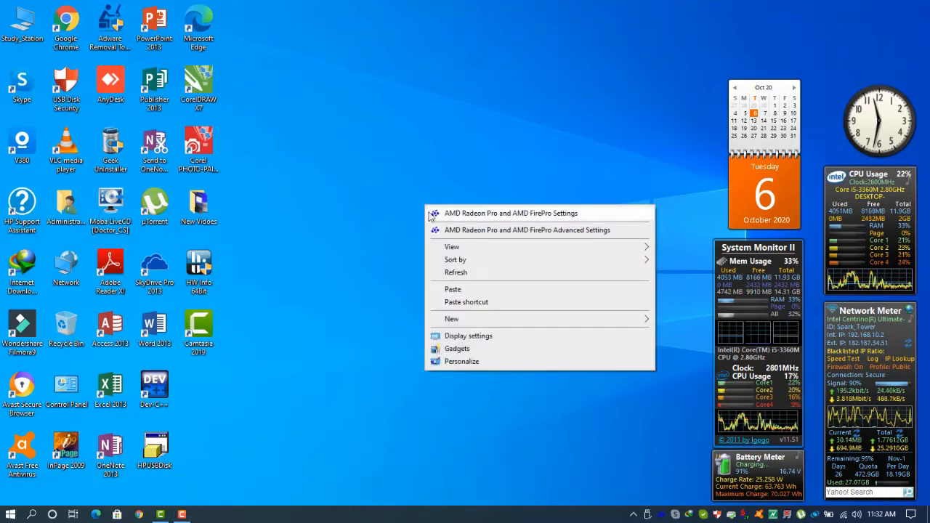
left_click(448, 273)
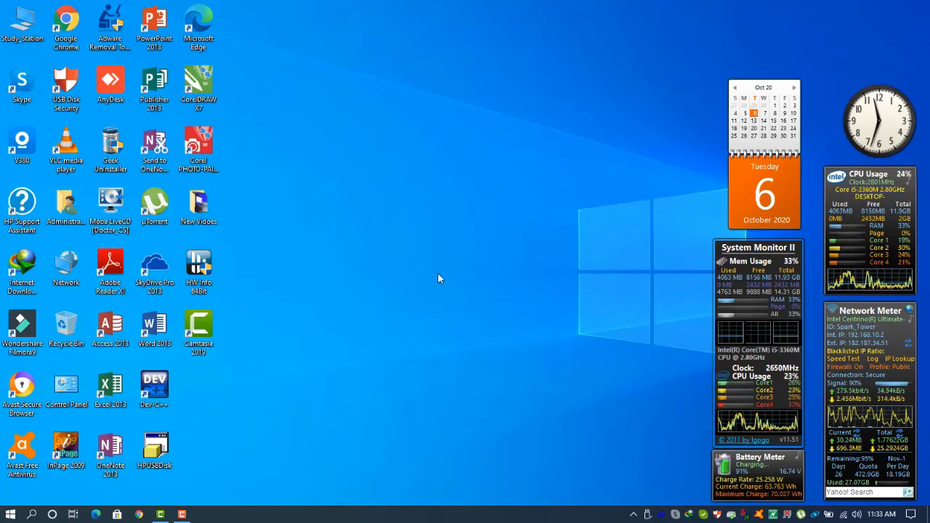
double_click(20, 27)
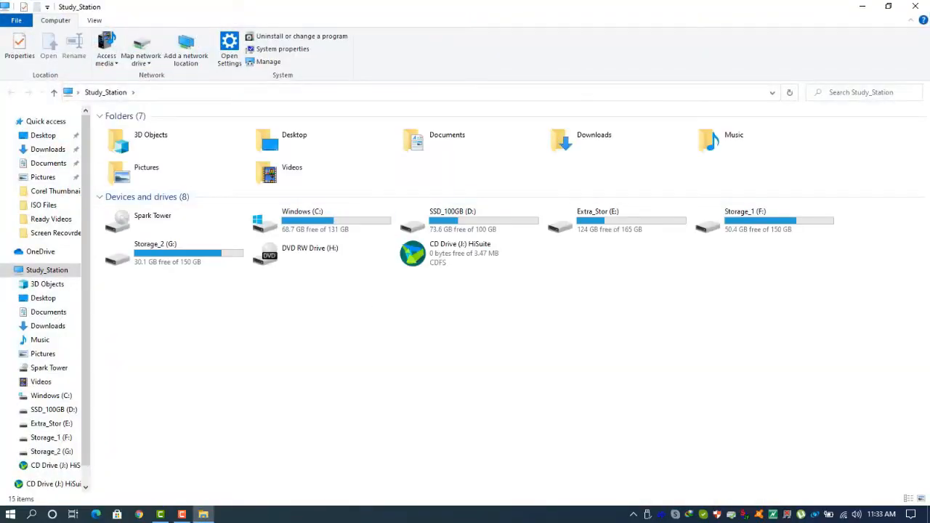
left_click(915, 7)
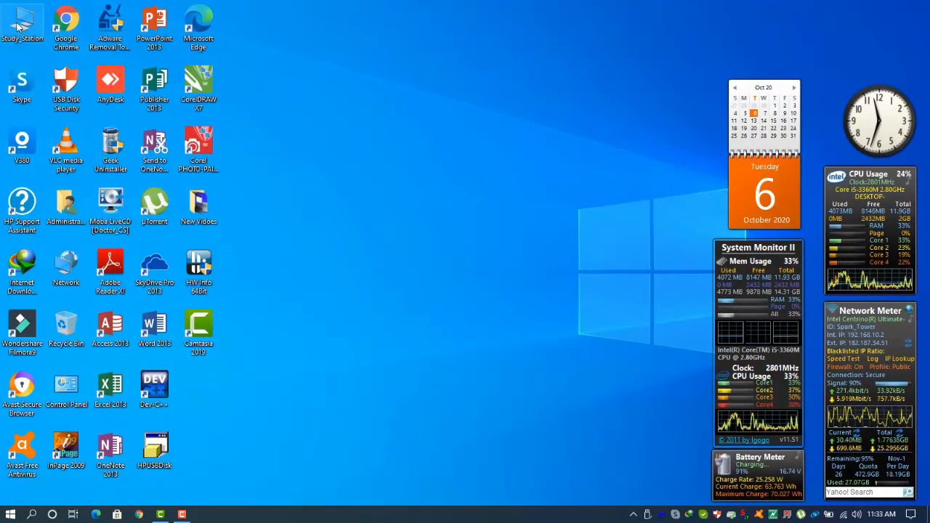
Mount the SQL Server 2016 Enterprise disc image from the ISO Files folder on the Storage_2 (G:) drive
double_click(20, 27)
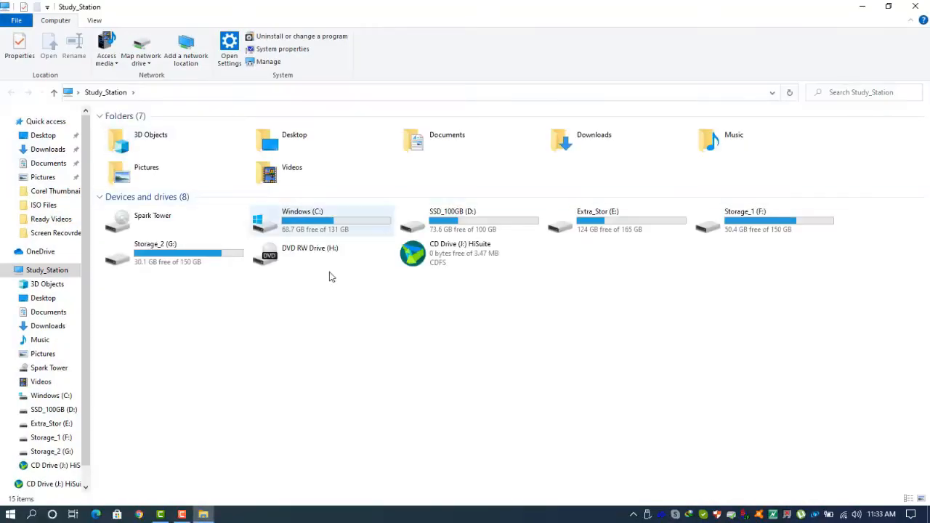
double_click(182, 255)
double_click(265, 161)
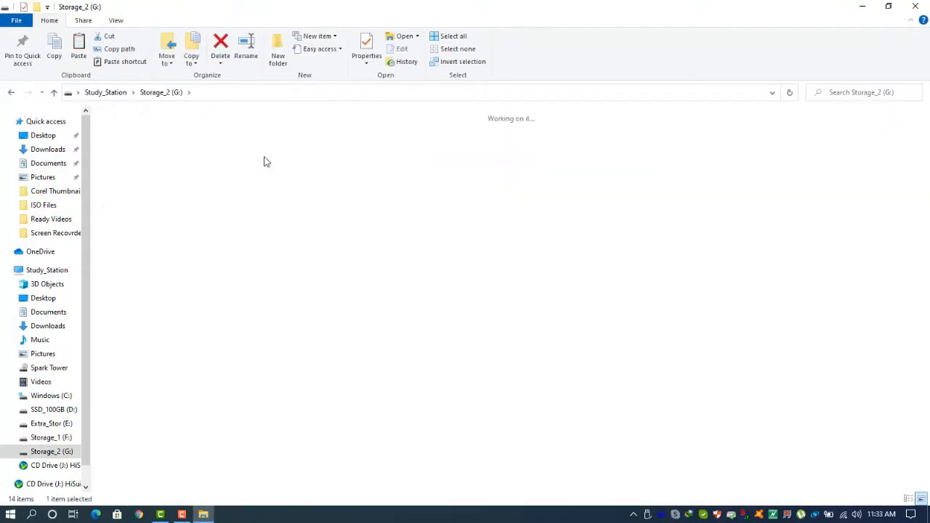
left_click(258, 195)
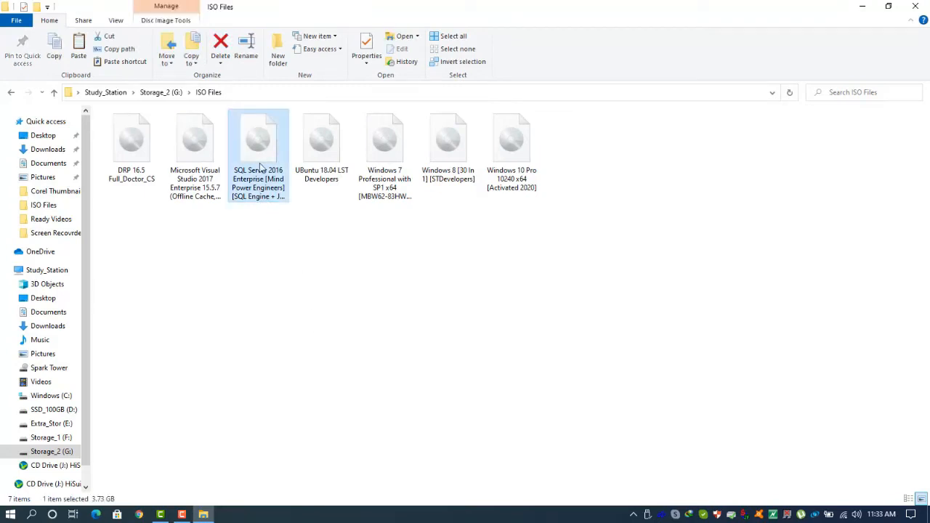
right_click(260, 167)
left_click(267, 170)
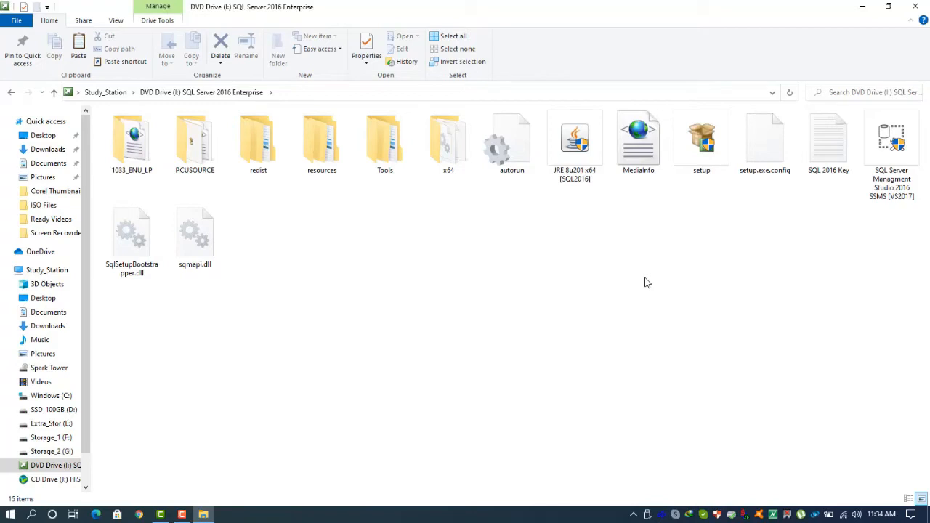
left_click(578, 178)
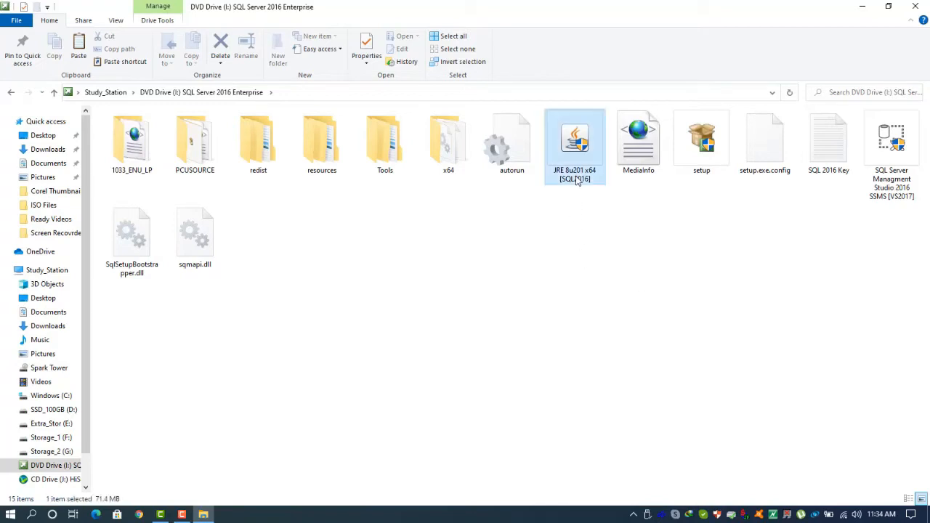
left_click(633, 514)
left_click(560, 288)
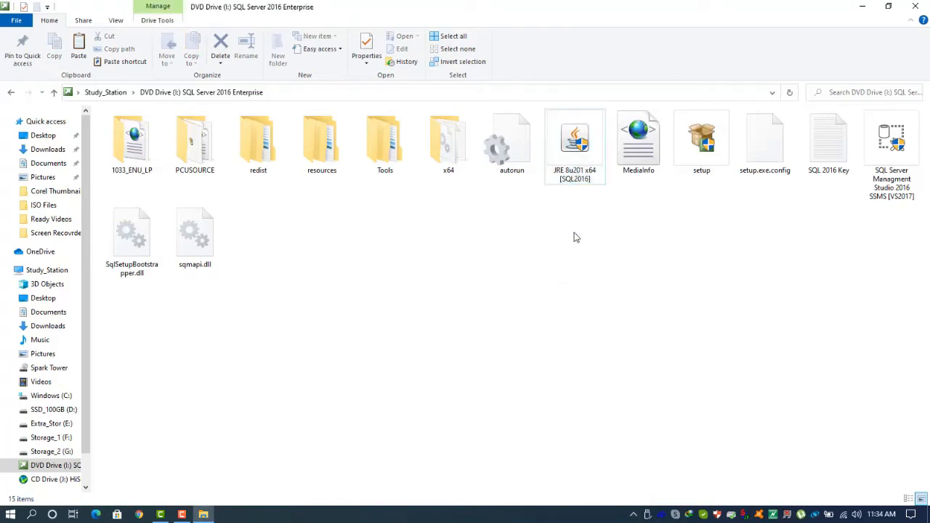
left_click(914, 6)
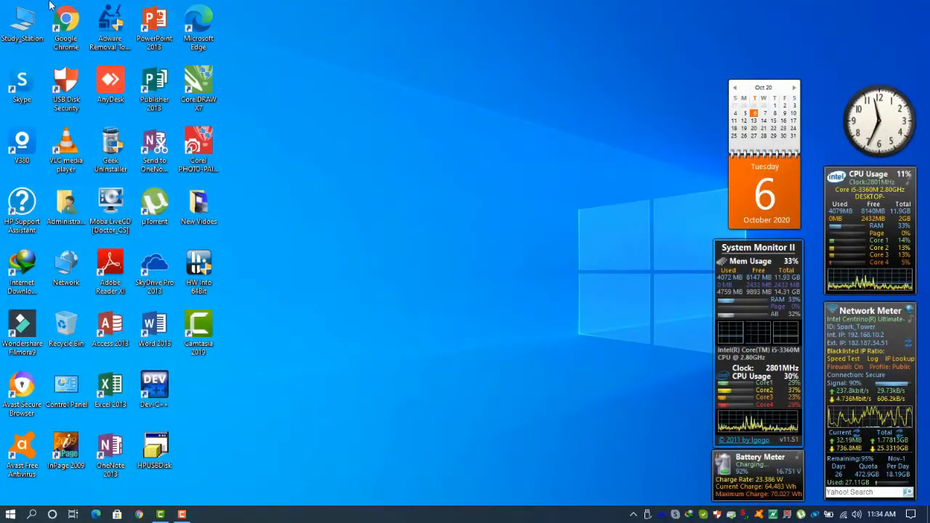
Launch setup from the mounted SQL Server 2016 Enterprise DVD drive (I:) and clear the file window out of the way
double_click(24, 22)
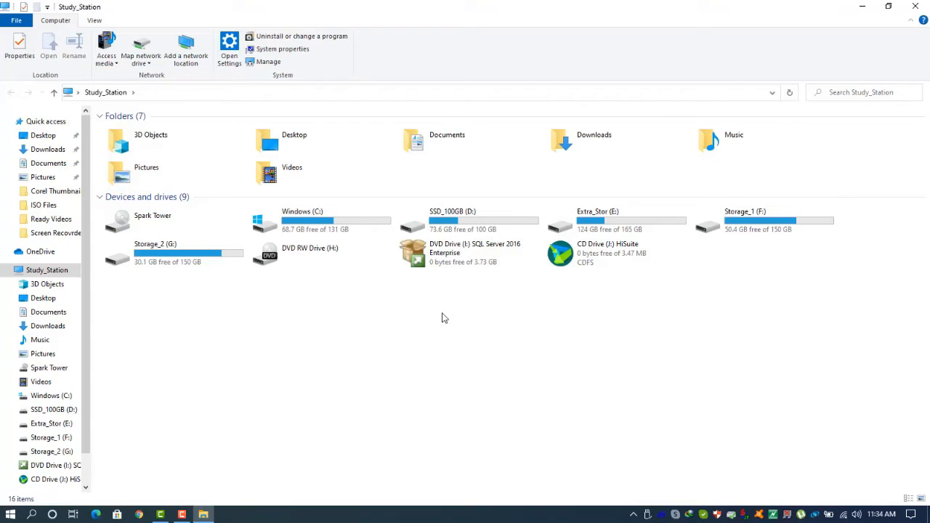
double_click(444, 263)
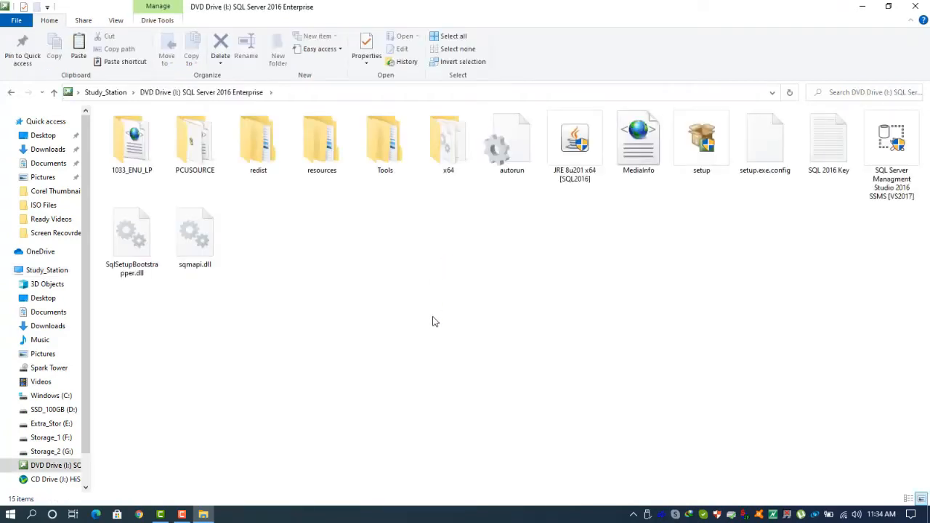
left_click(699, 146)
right_click(699, 144)
left_click(710, 165)
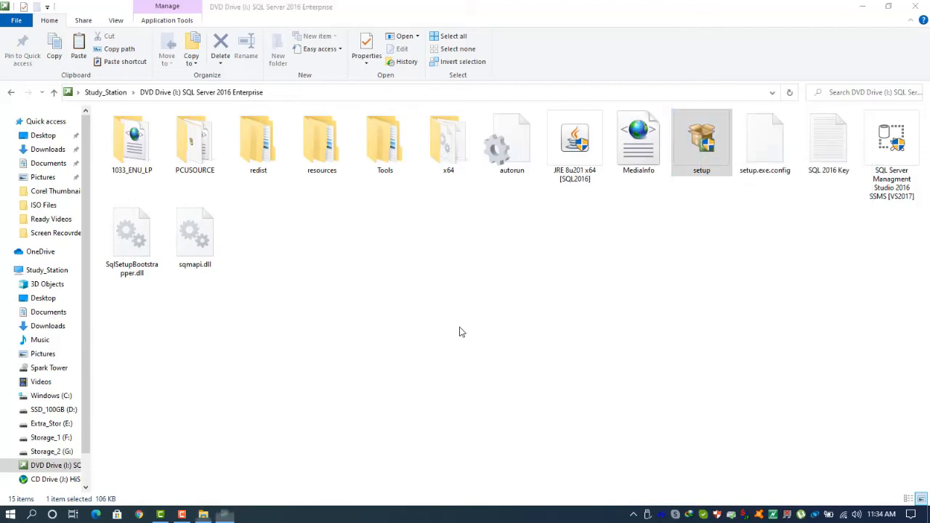
left_click(862, 5)
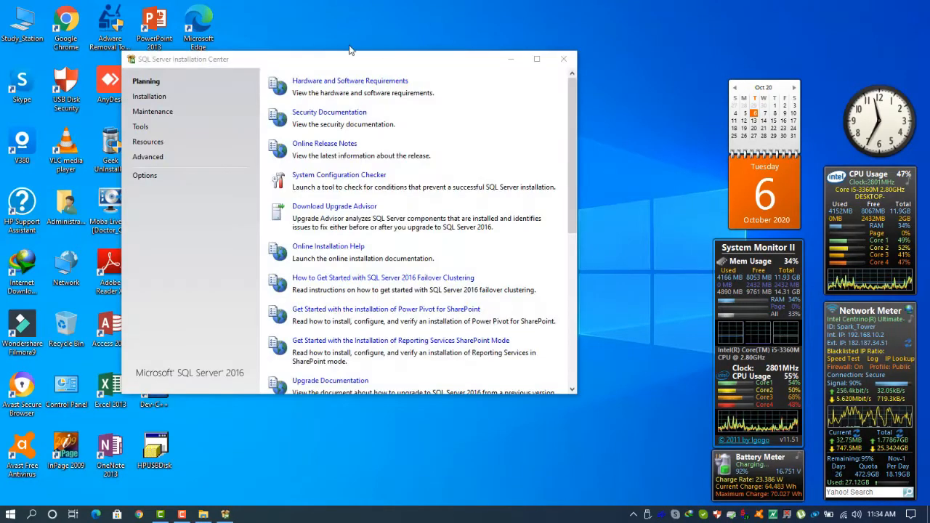
Start a new SQL Server stand-alone installation from the Installation Center's installation options
left_click_drag(336, 63, 405, 99)
right_click(413, 22)
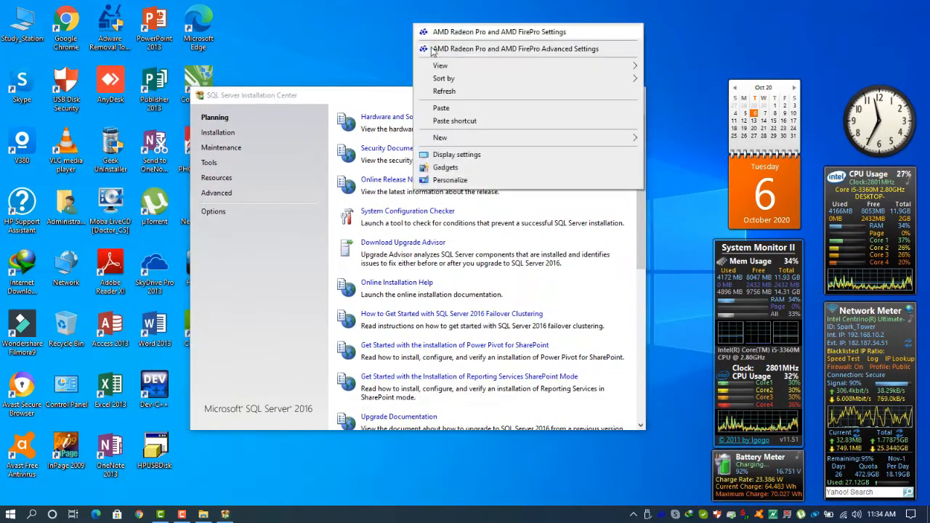
left_click(443, 91)
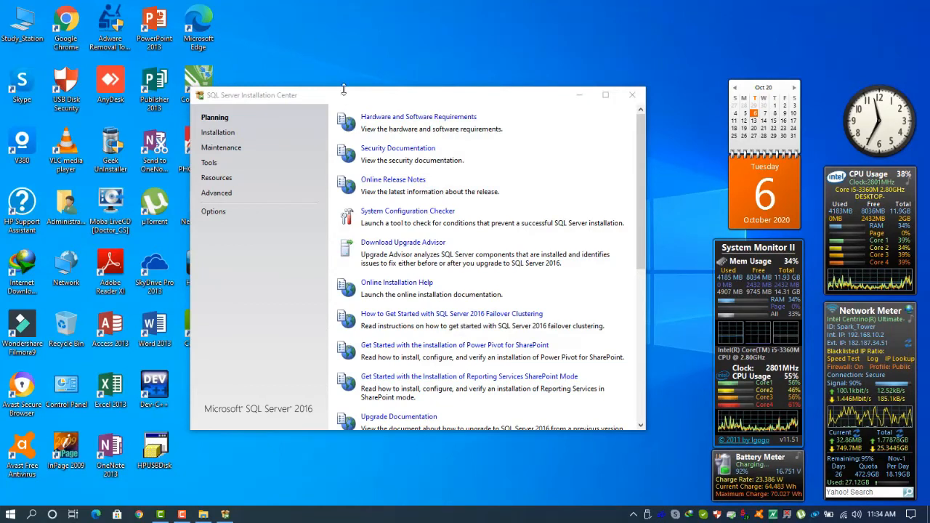
left_click_drag(281, 95, 325, 87)
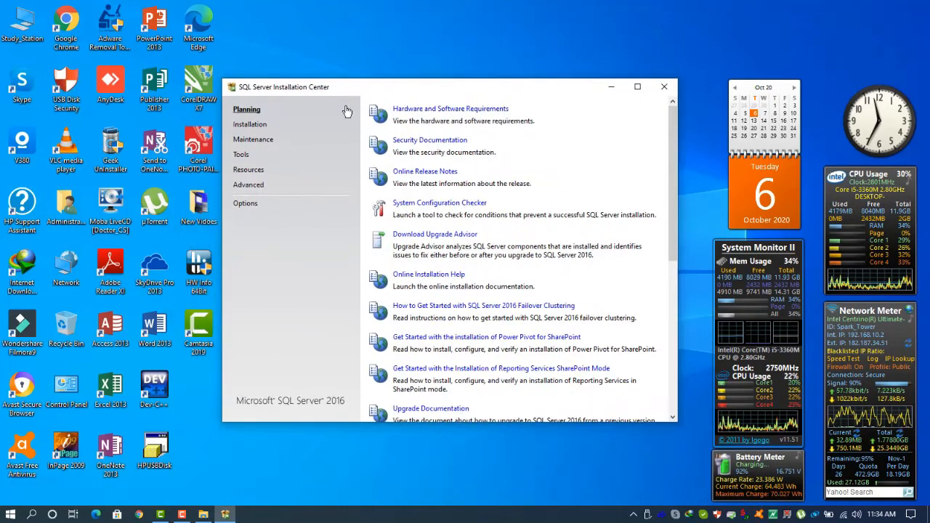
left_click(255, 126)
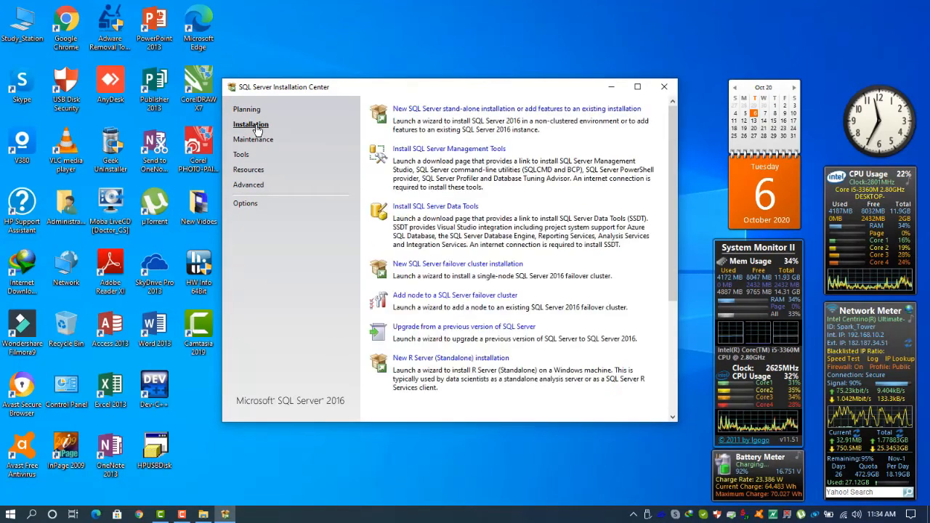
left_click(466, 110)
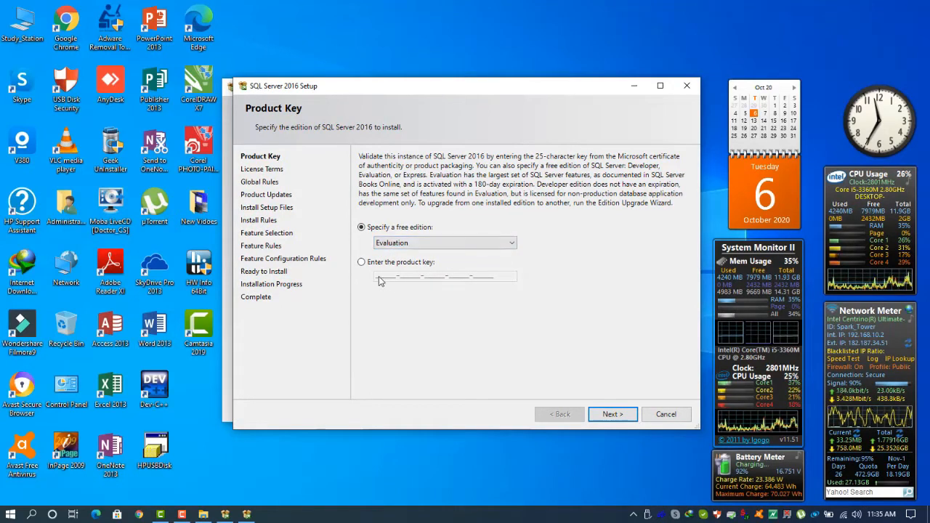
Copy the SQL Server 2016 Enterprise product key from the SQL 2016 Key text file and close the file
left_click(203, 514)
double_click(822, 151)
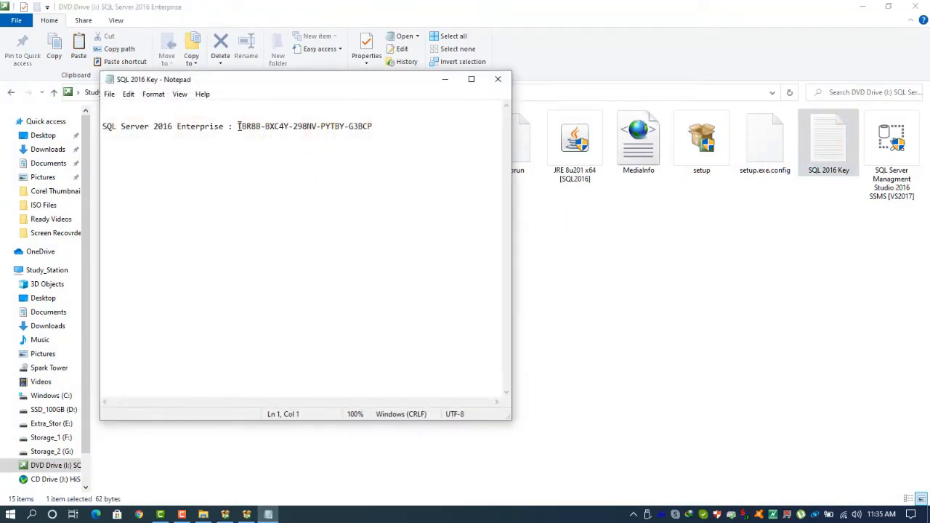
left_click_drag(320, 128, 379, 126)
right_click(367, 126)
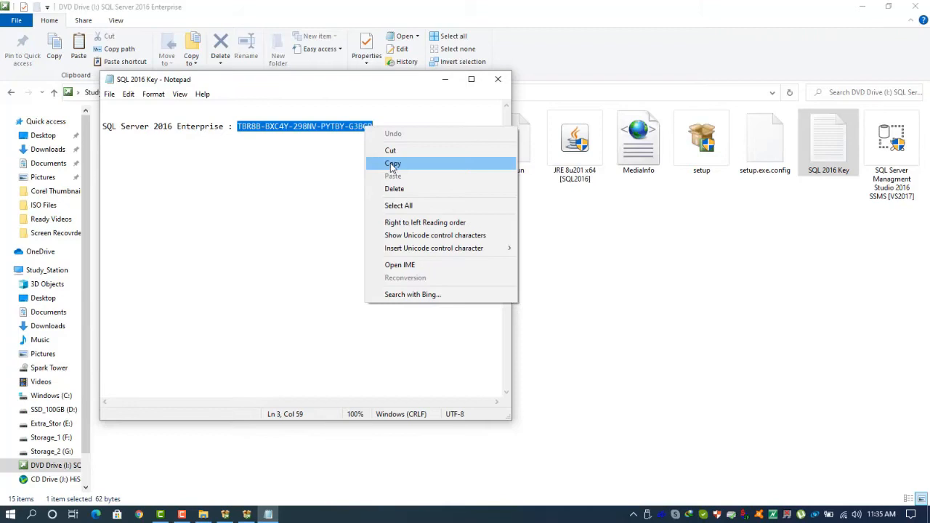
left_click(393, 164)
left_click(498, 79)
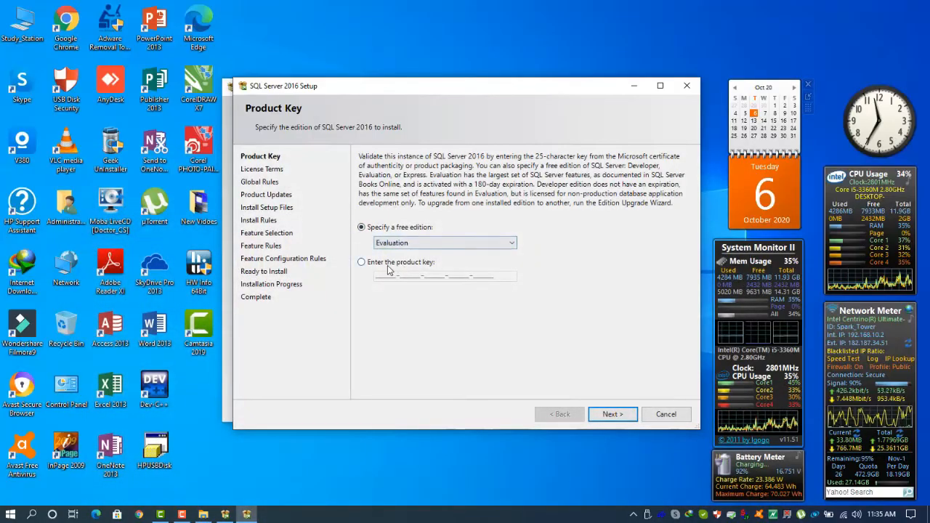
Choose to enter a product key in SQL Server 2016 Setup, paste the copied product key and continue
left_click(389, 263)
right_click(385, 277)
left_click(414, 322)
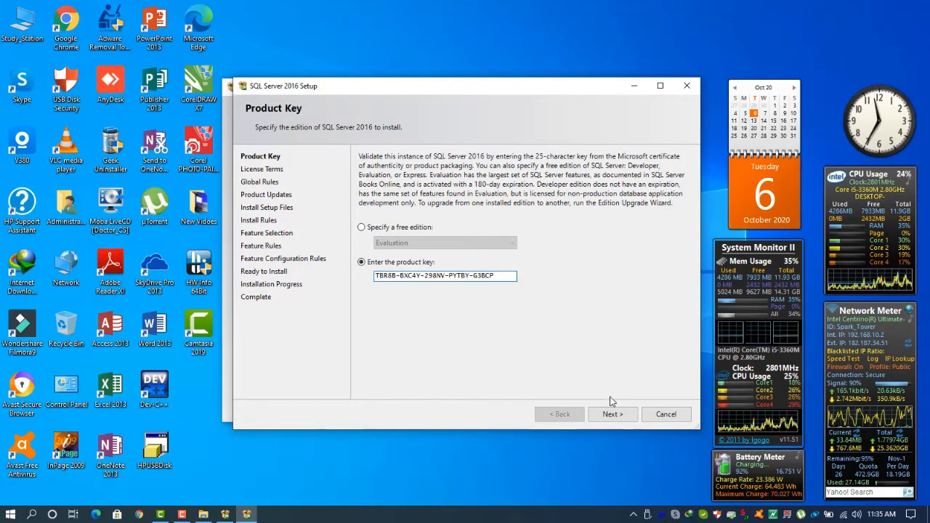
left_click(612, 414)
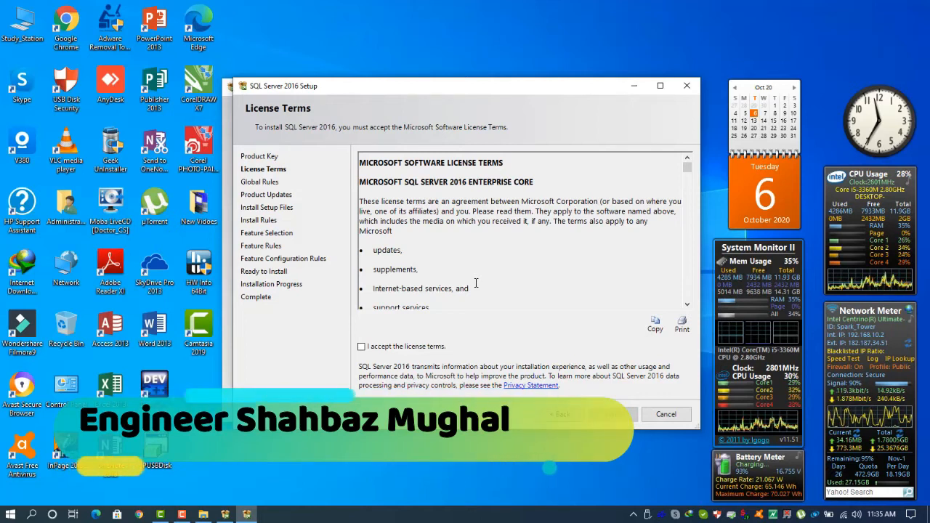
Accept the SQL Server 2016 license terms and continue with the setup
left_click_drag(498, 91, 496, 80)
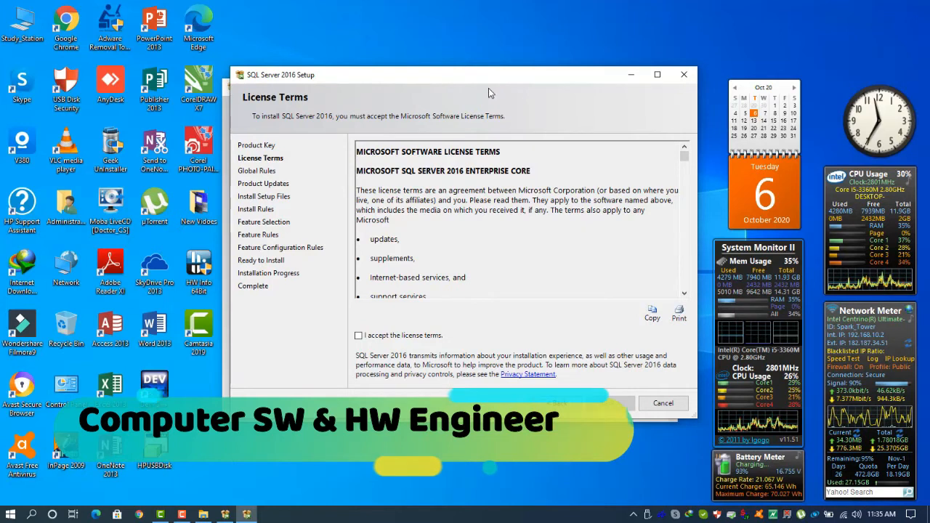
left_click(359, 337)
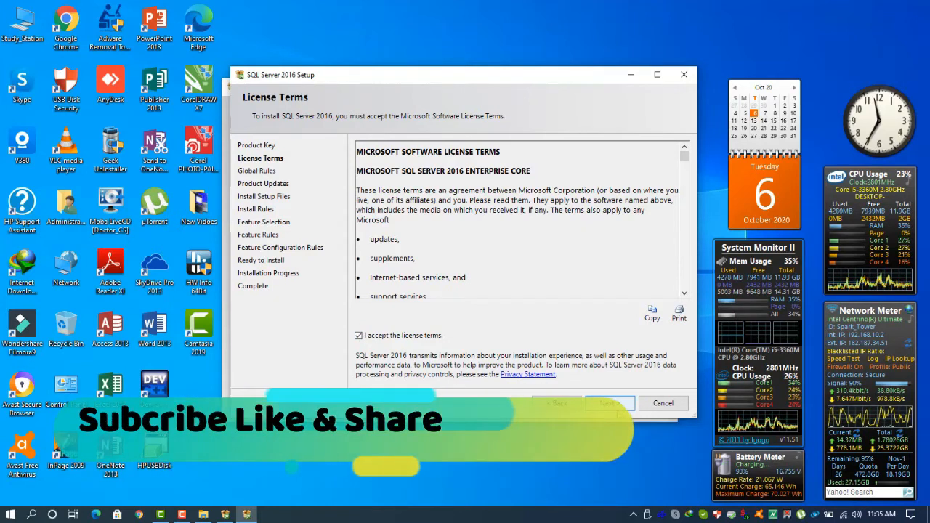
left_click(609, 403)
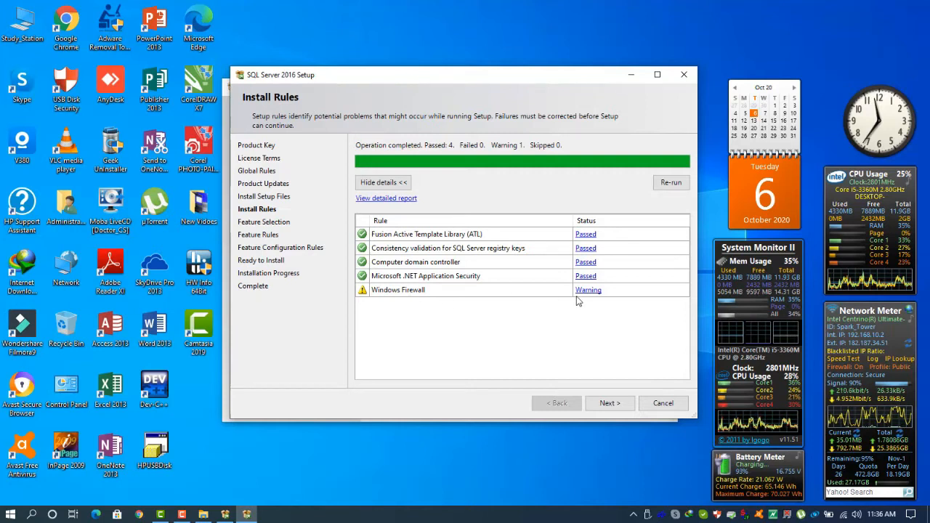
right_click(452, 5)
left_click(479, 67)
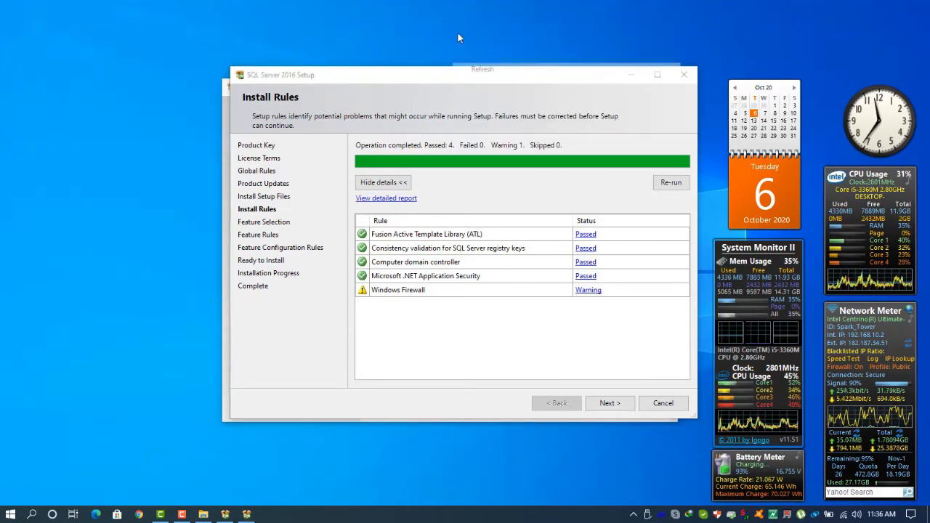
right_click(456, 16)
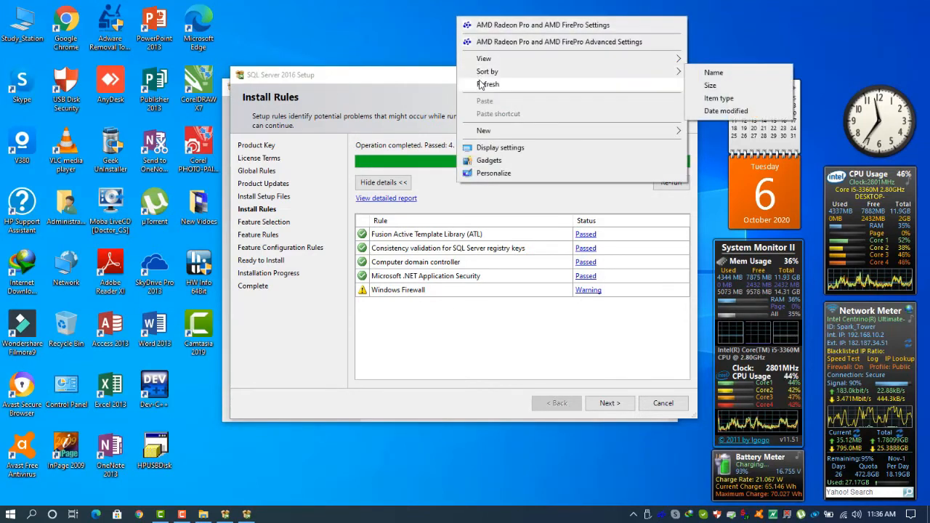
left_click(480, 84)
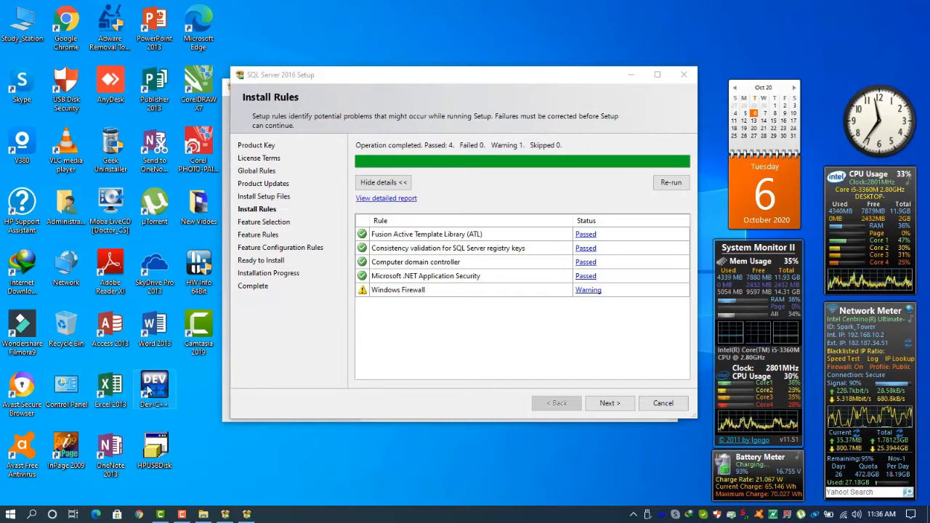
Turn off Windows Defender Firewall for both private and public networks in Control Panel, check the setting and return to the setup wizard
double_click(75, 394)
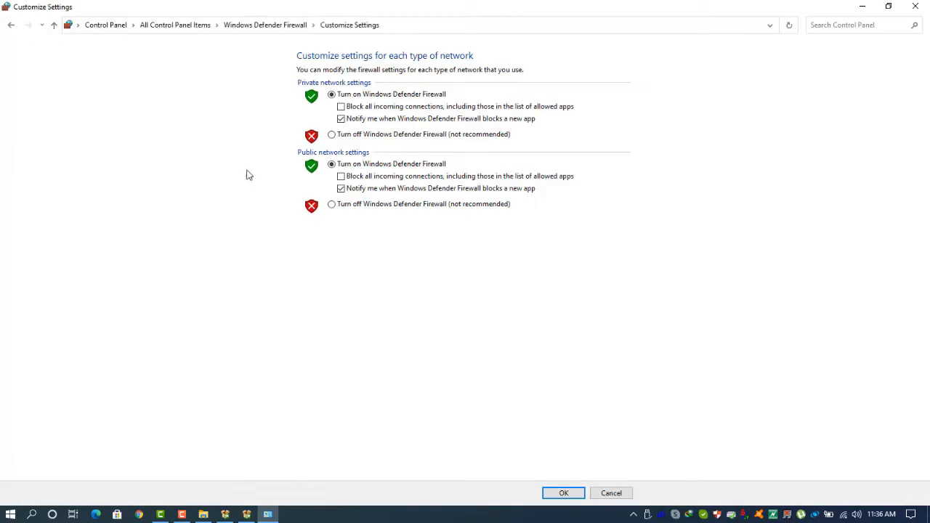
left_click(337, 138)
left_click(332, 205)
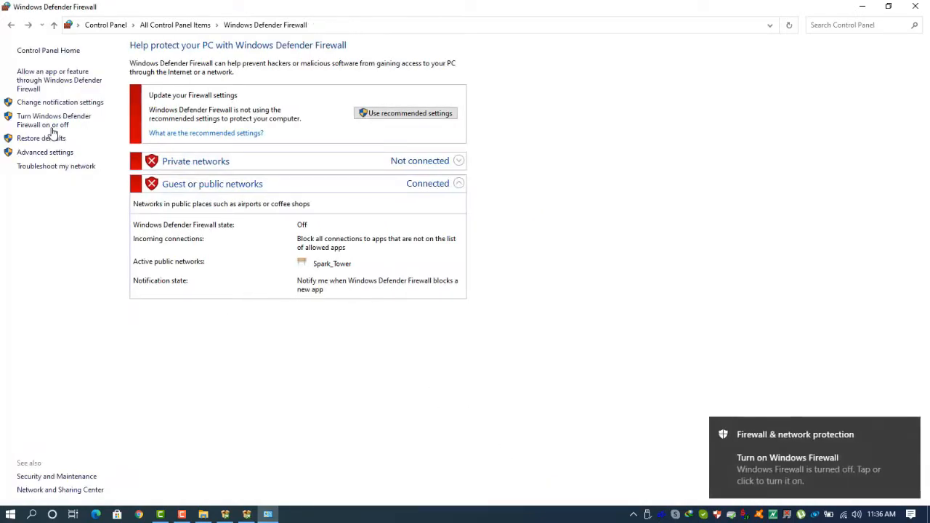
left_click(50, 127)
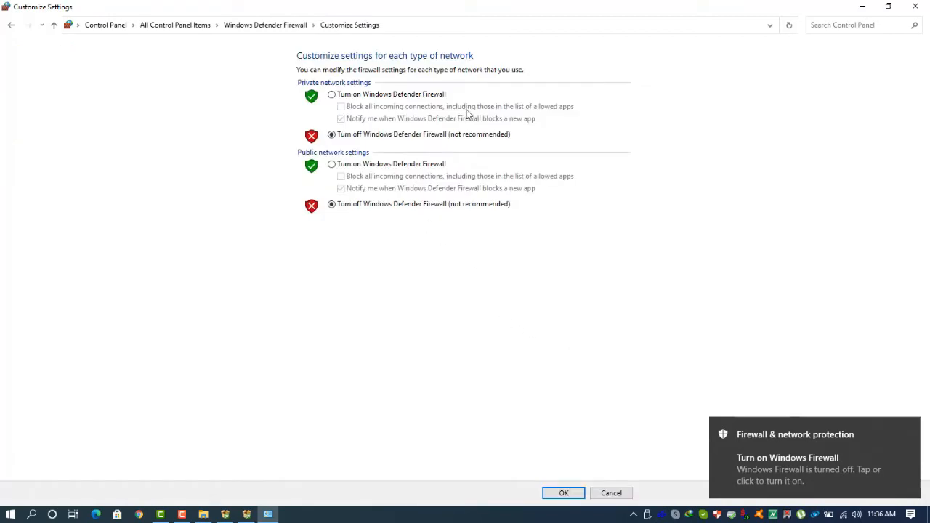
left_click(862, 8)
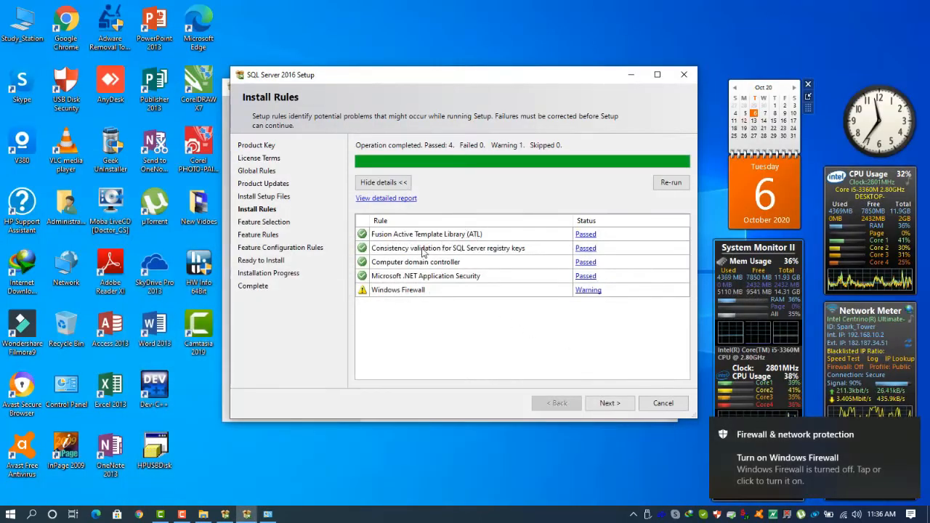
Re-run the install rules check, select all features for installation with the default directories and continue to the instance configuration
left_click(671, 183)
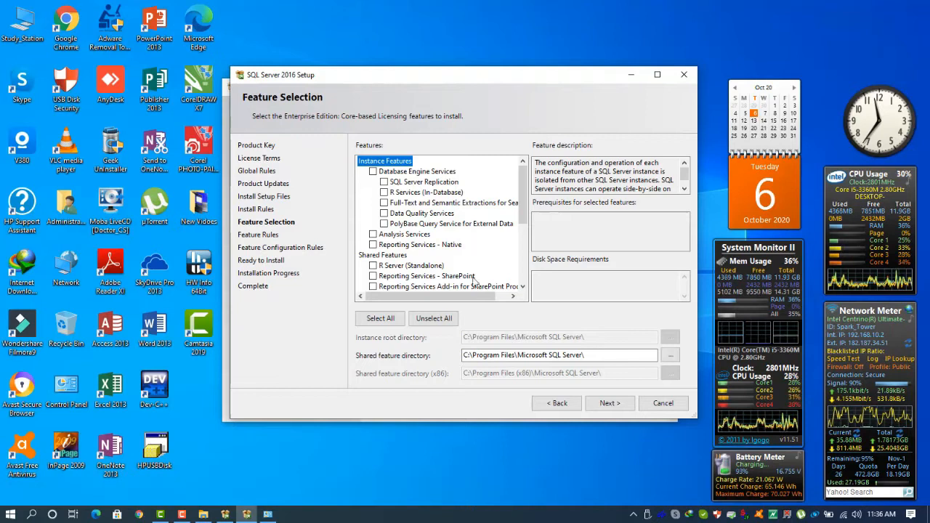
left_click(380, 318)
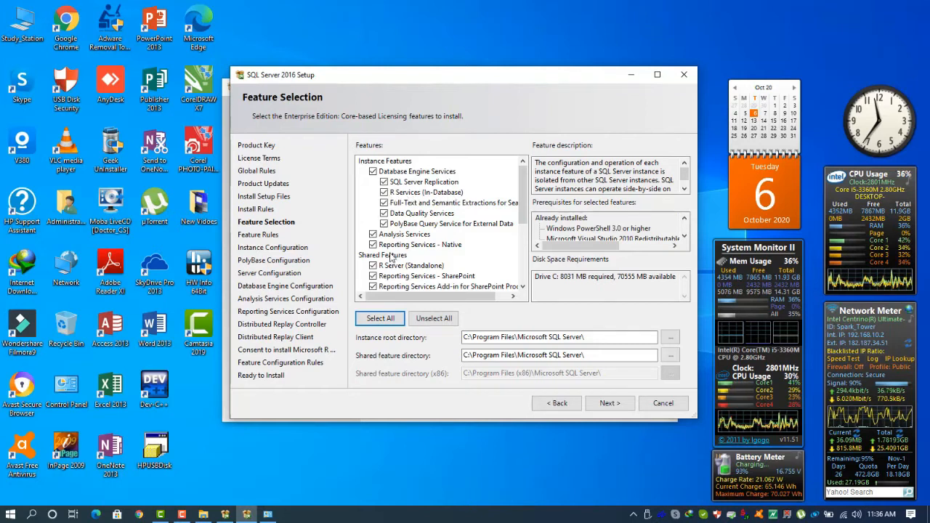
left_click(620, 408)
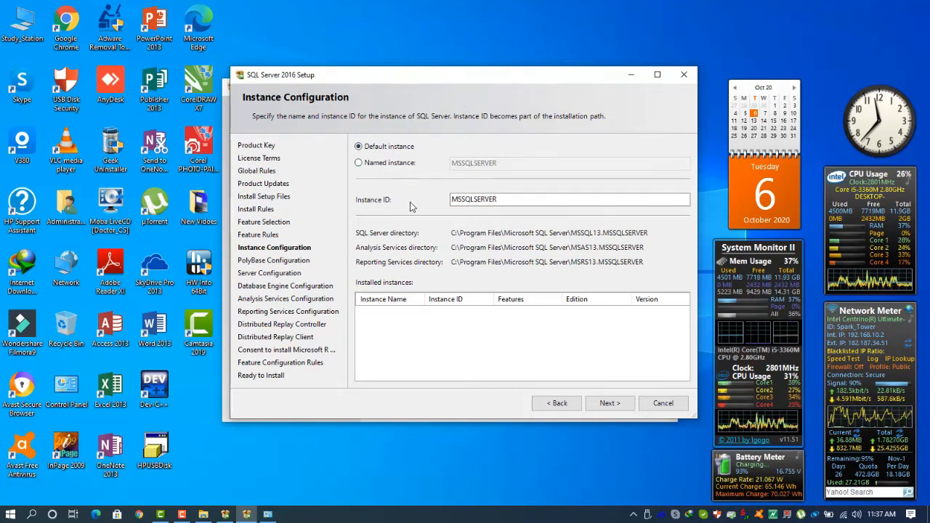
right_click(442, 27)
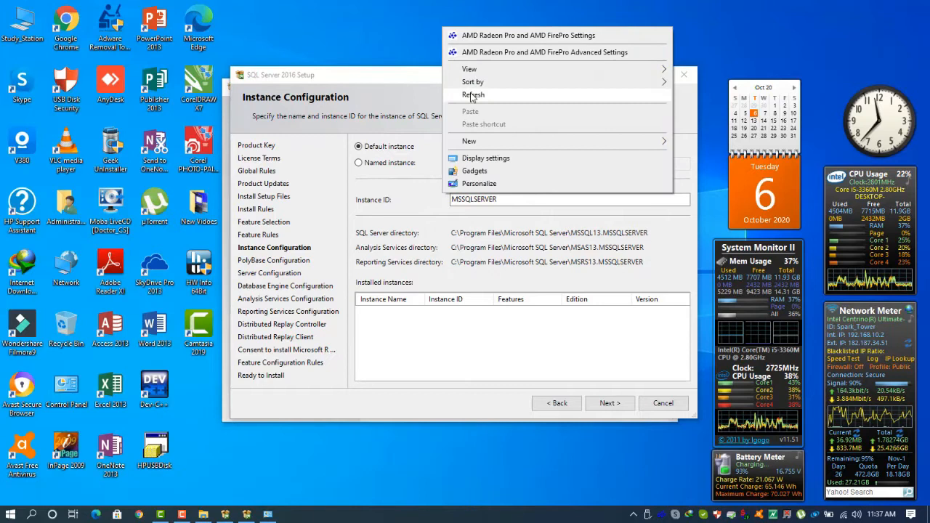
left_click(471, 94)
right_click(443, 24)
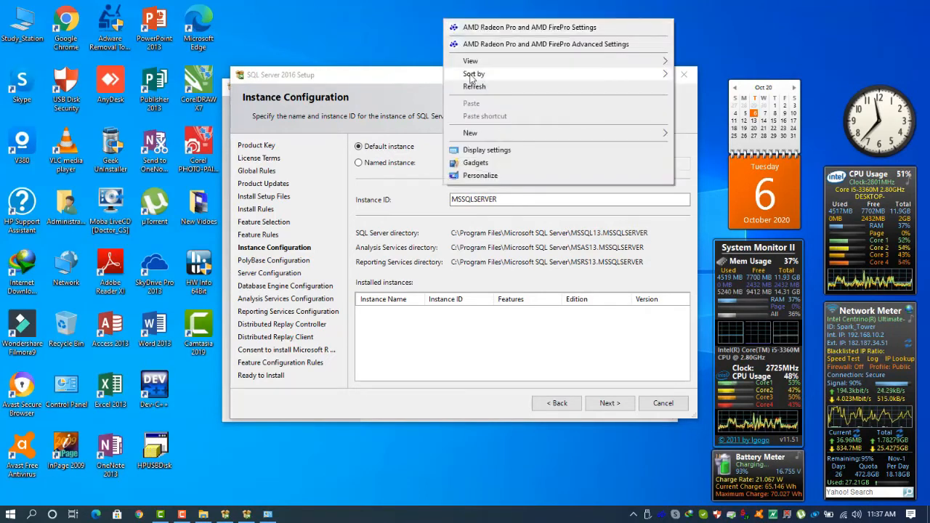
left_click(472, 86)
right_click(450, 31)
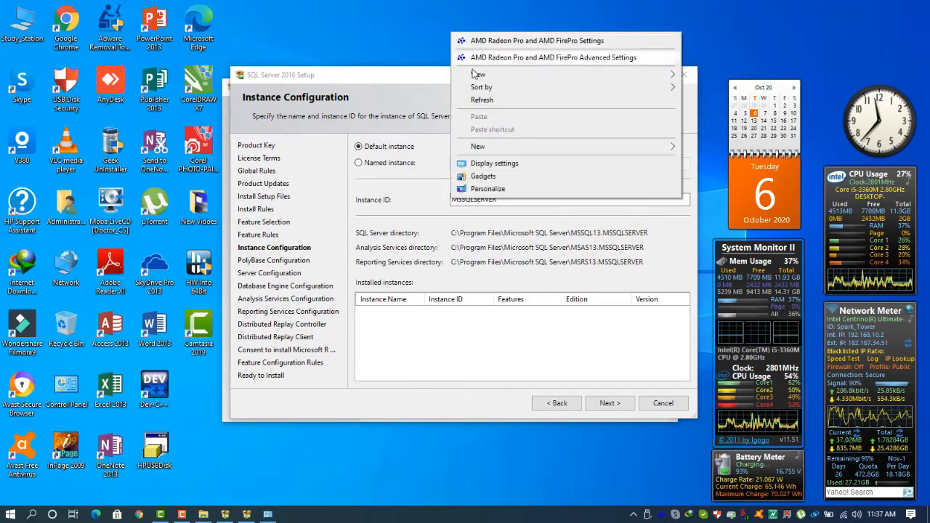
left_click(479, 91)
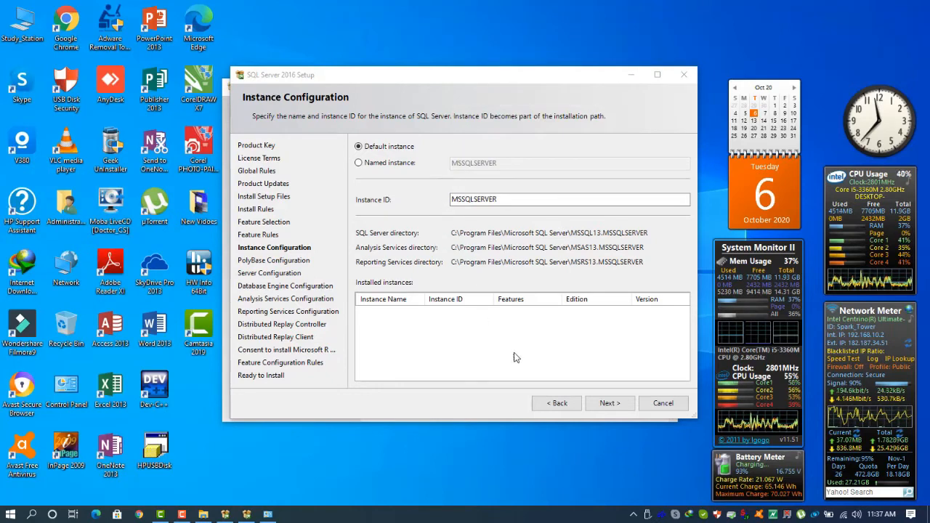
Accept the default MSSQLSERVER instance, the standalone PolyBase option and the default service accounts, continuing to Database Engine Configuration
left_click(599, 404)
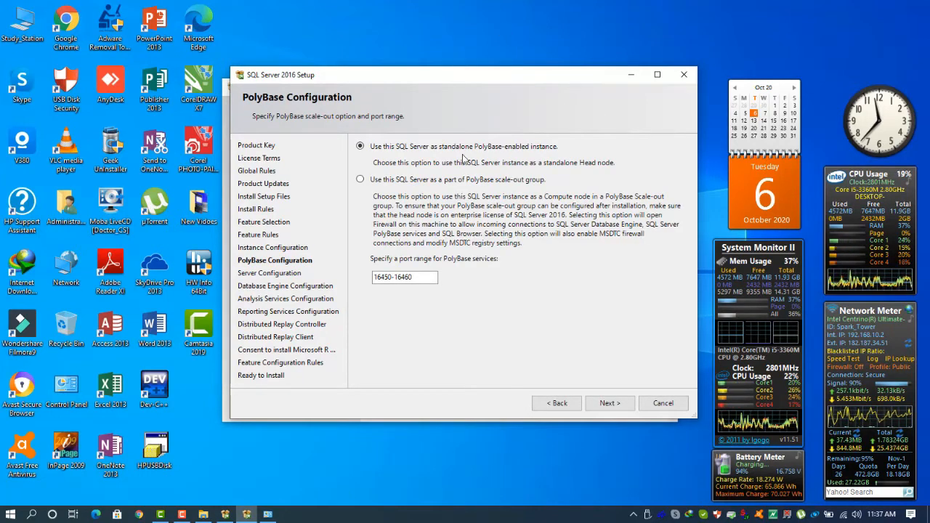
left_click(595, 403)
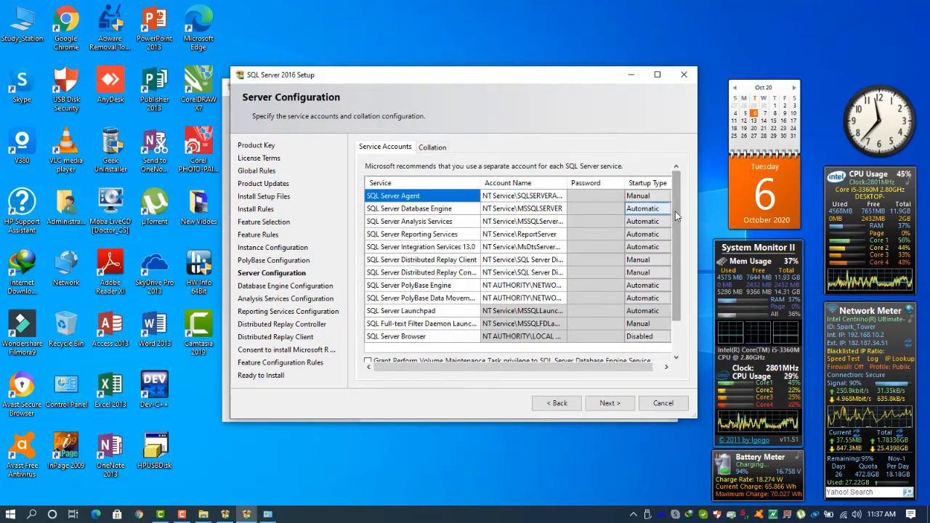
mouse_move(675, 213)
left_mouse_down()
mouse_move(672, 265)
mouse_move(669, 208)
left_mouse_up()
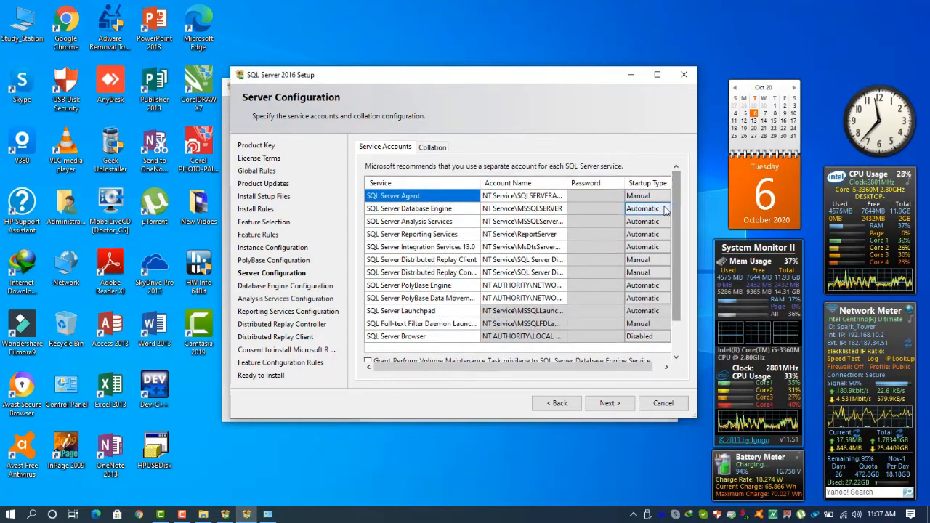
scroll(547, 326, "down", 2)
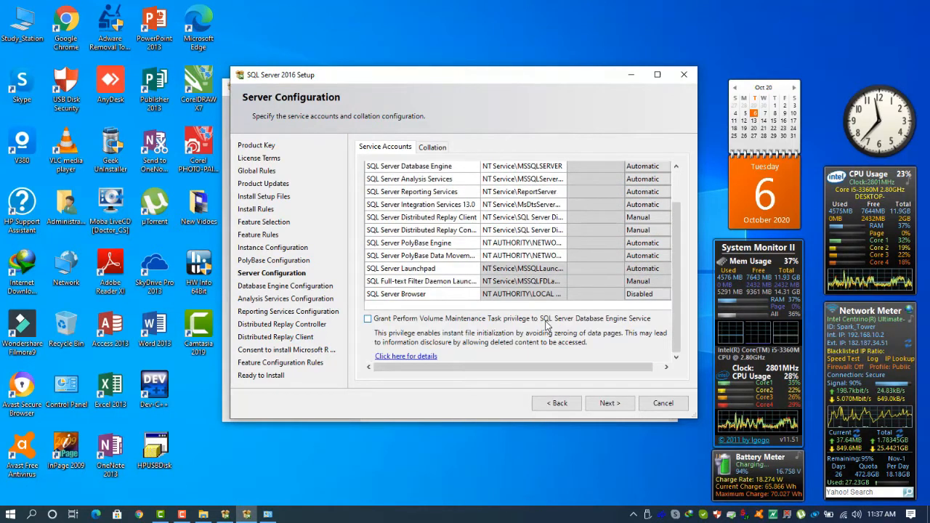
scroll(547, 323, "up", 3)
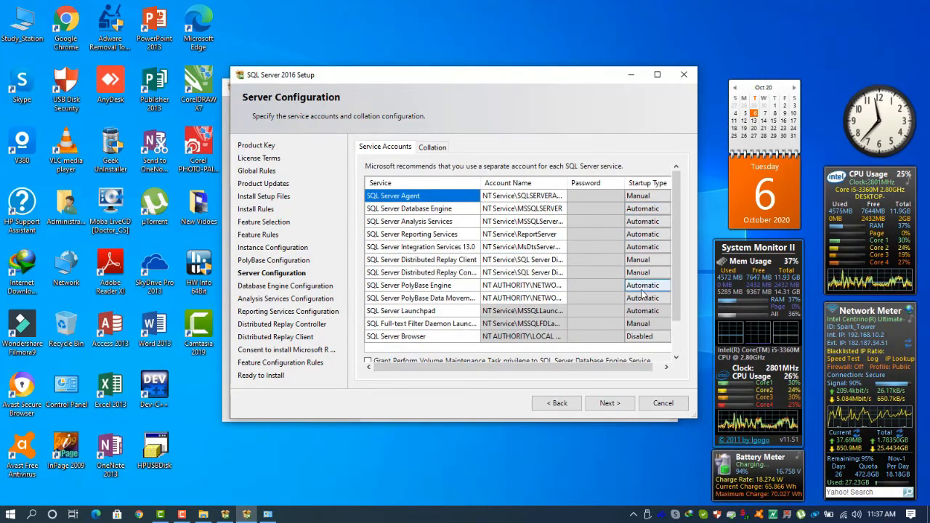
left_click(608, 404)
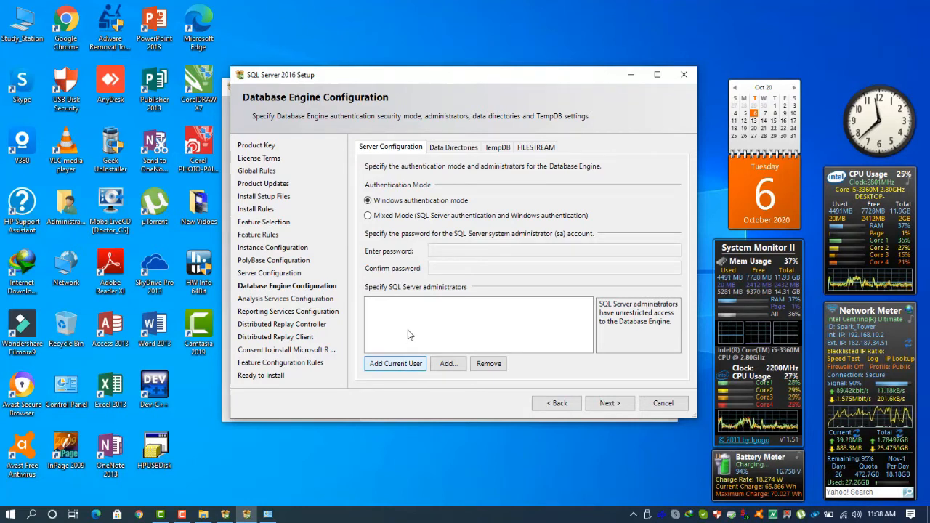
Add the current user as a SQL Server administrator and try to add the MP_Engineers account found through the advanced search
left_click(407, 363)
left_click(448, 363)
left_click(276, 217)
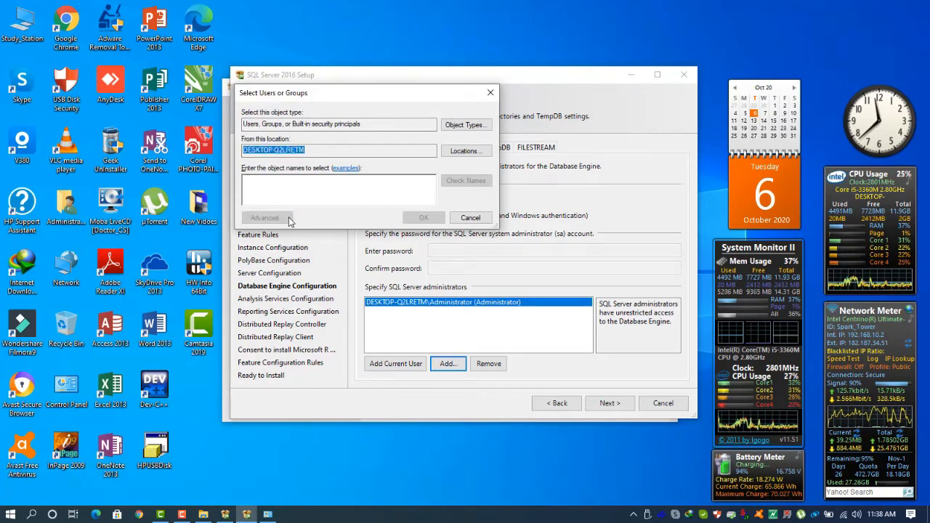
left_click(509, 220)
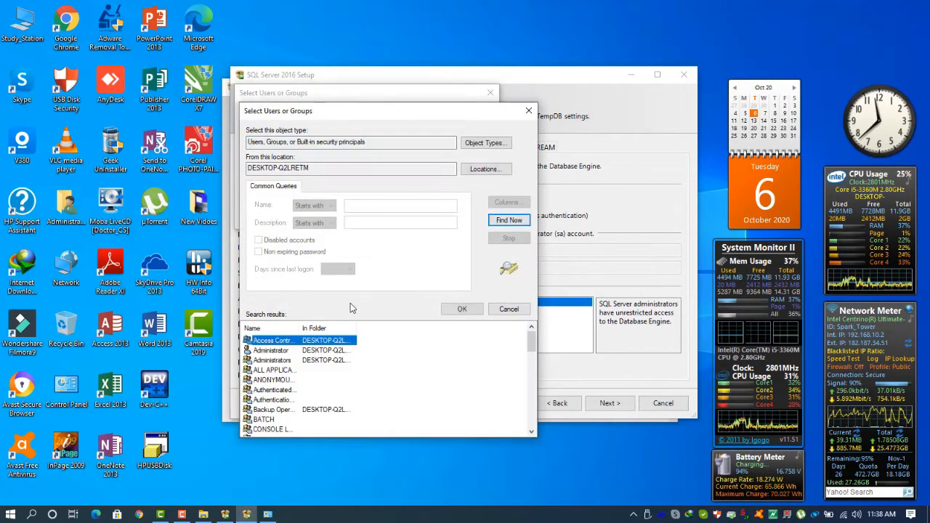
scroll(296, 372, "down", 6)
scroll(295, 372, "down", 1)
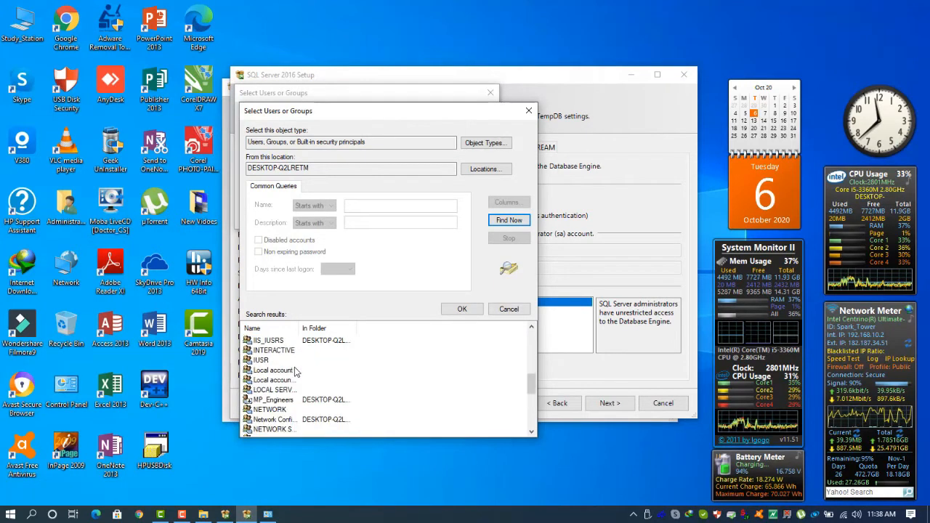
scroll(295, 372, "down", 1)
left_click(279, 371)
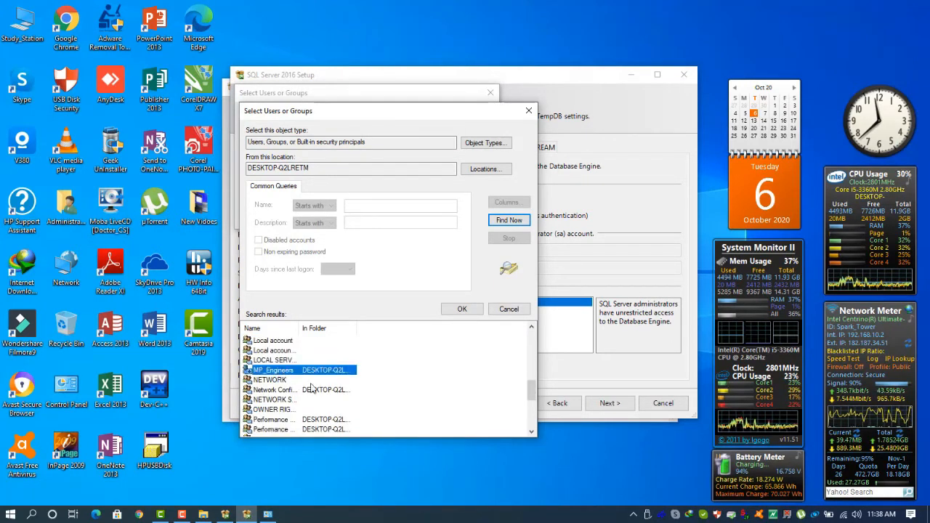
left_click(462, 309)
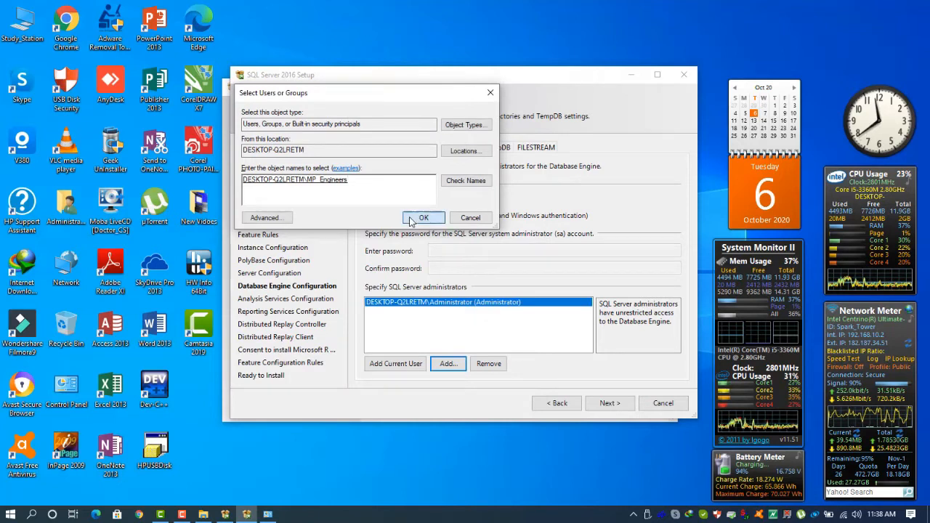
left_click(423, 218)
right_click(498, 16)
left_click(528, 82)
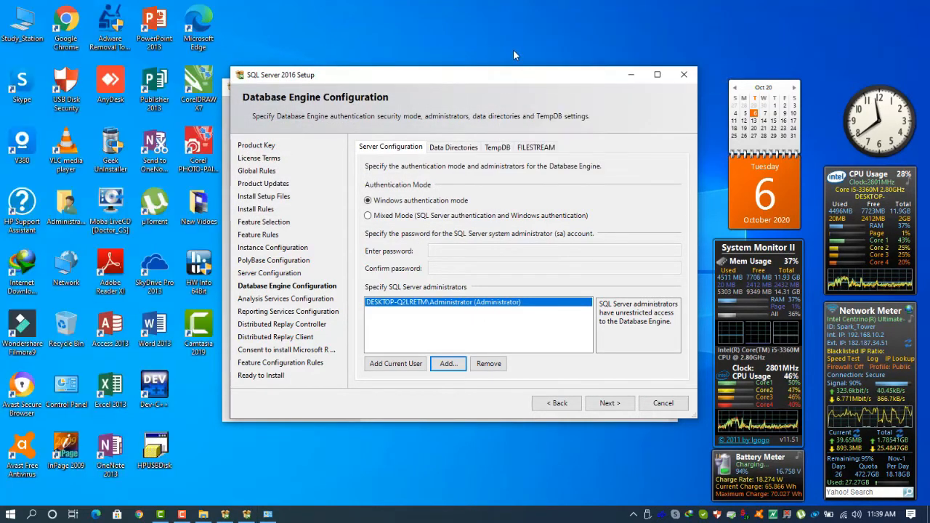
left_click(513, 51)
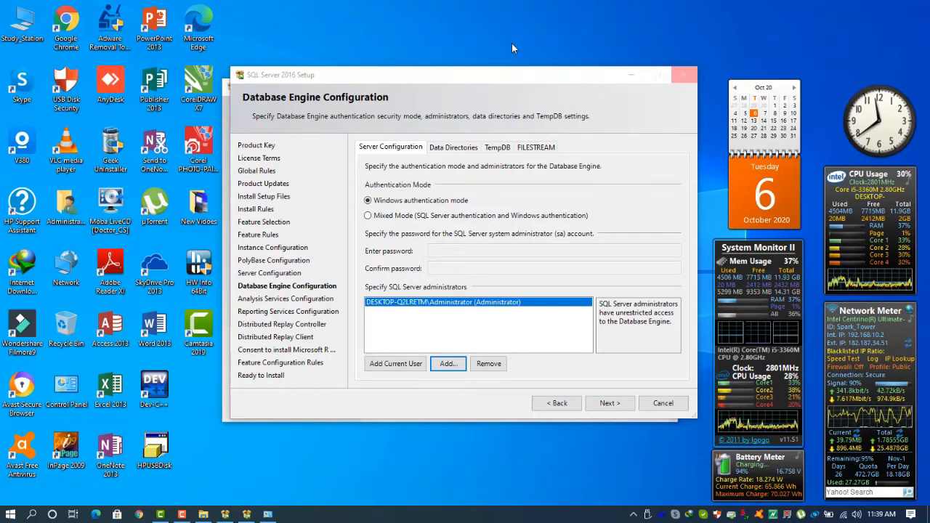
Set the Database Engine's user database directory to D:\SQL 2016 DataBase Files, checking that folder in File Explorer, and continue the setup
left_click(456, 148)
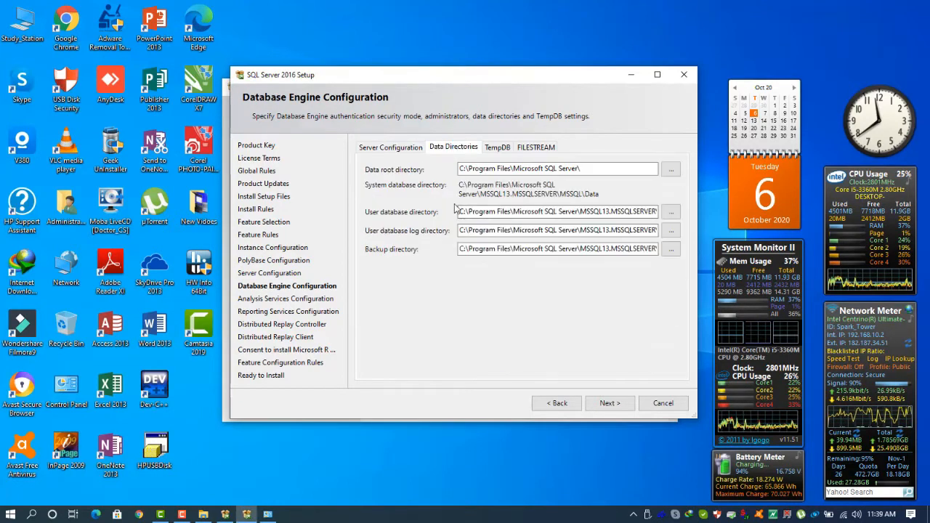
left_click(671, 211)
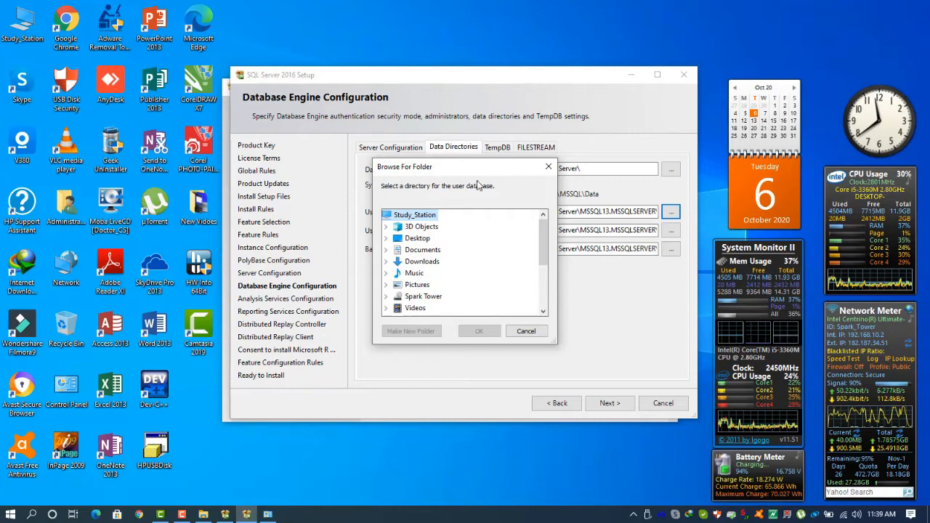
left_click_drag(546, 250, 546, 260)
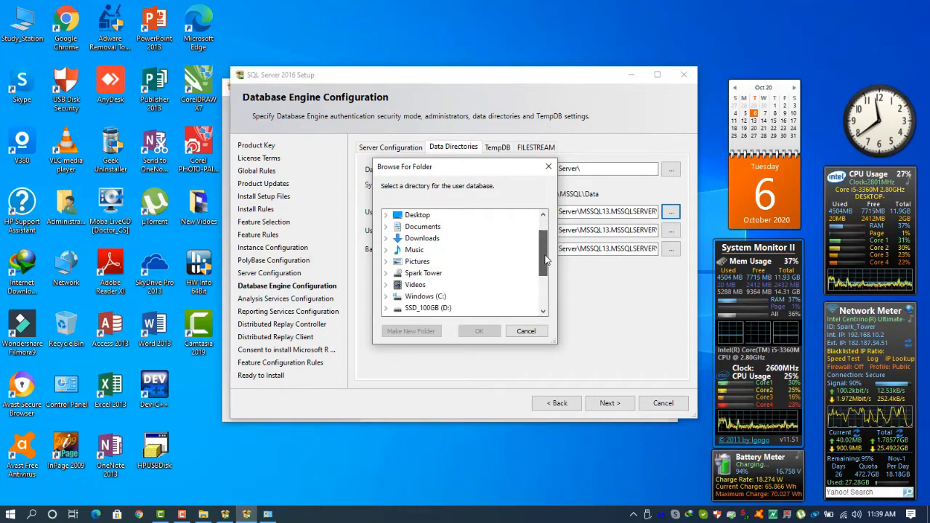
double_click(20, 28)
double_click(438, 222)
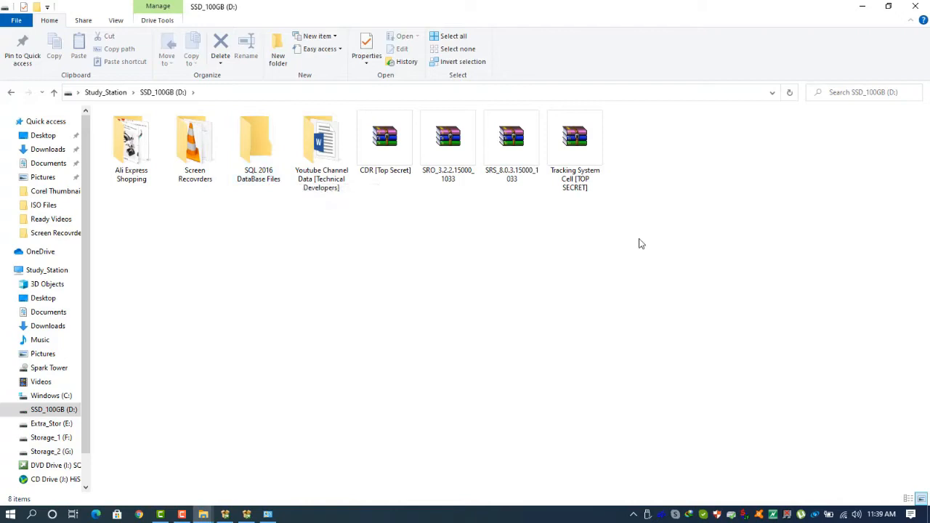
left_click(915, 5)
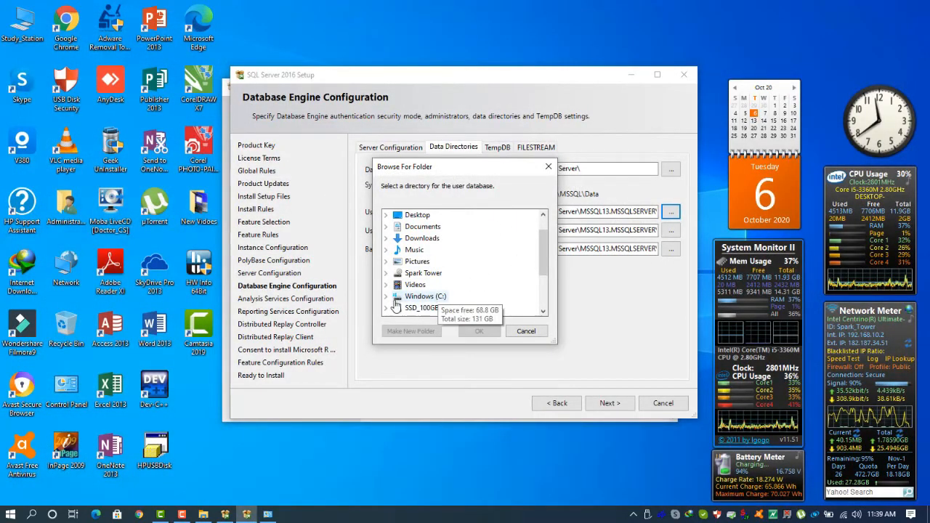
left_click(385, 308)
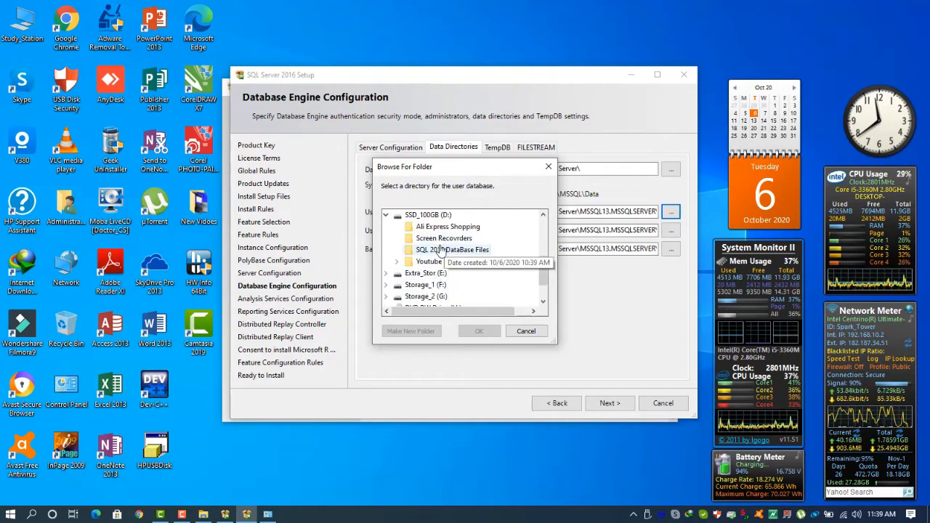
left_click(439, 249)
left_click(479, 330)
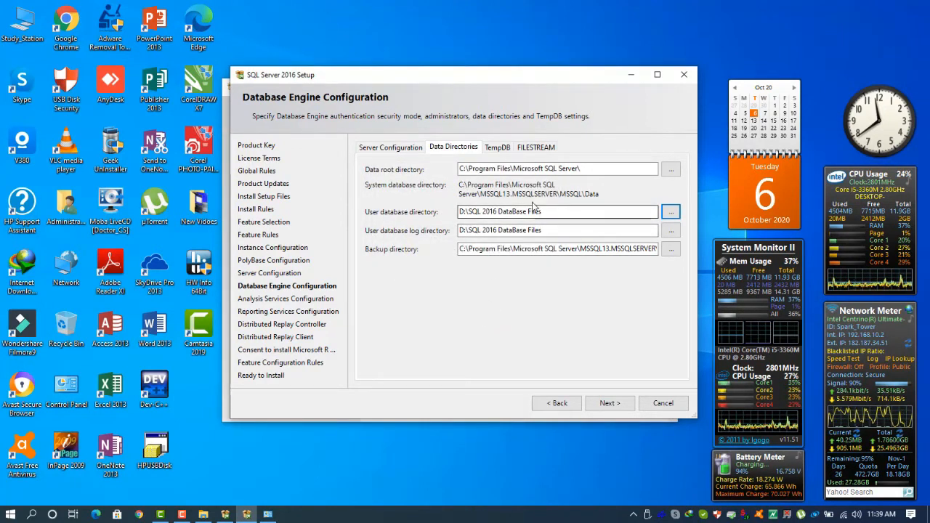
left_click(606, 402)
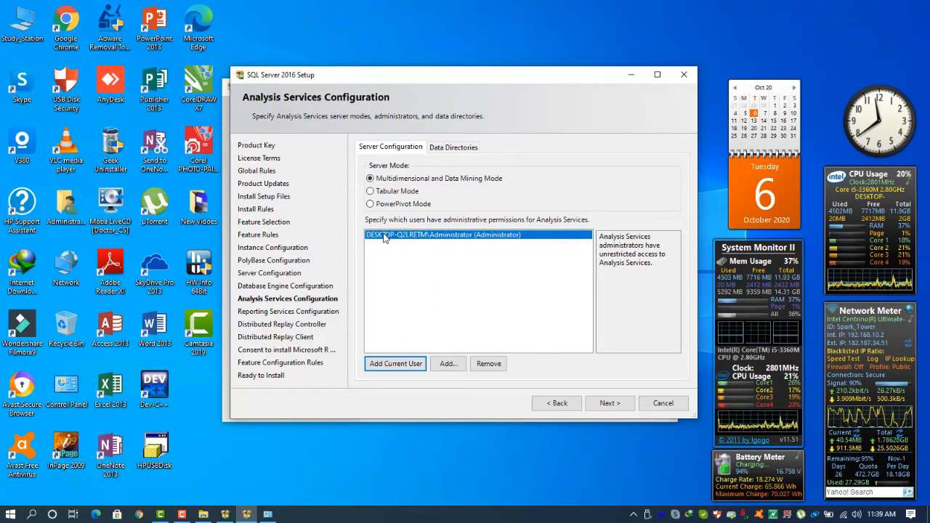
Add the MP_Engineers account as an Analysis Services administrator and continue past Reporting Services Configuration with its default modes
left_click(448, 363)
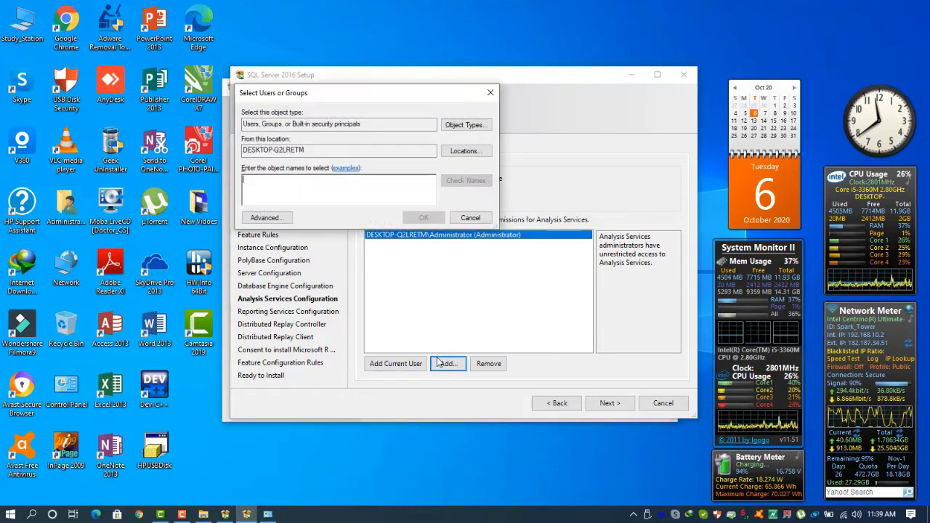
left_click(284, 220)
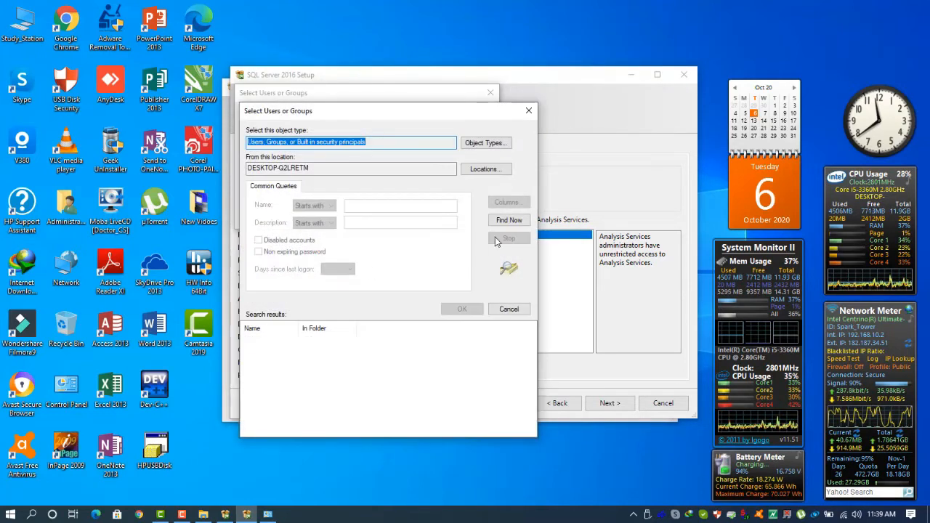
left_click(505, 220)
scroll(343, 356, "down", 5)
scroll(342, 361, "down", 3)
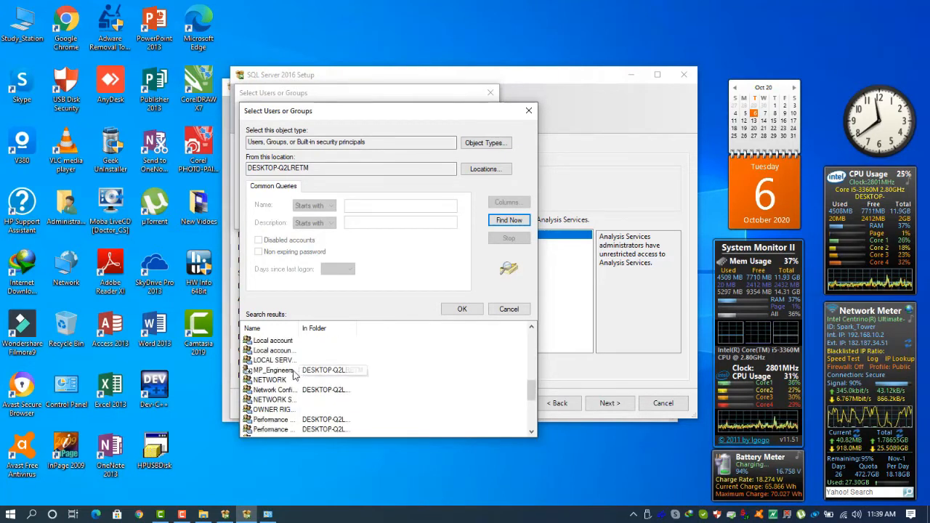
left_click(295, 371)
left_click(460, 308)
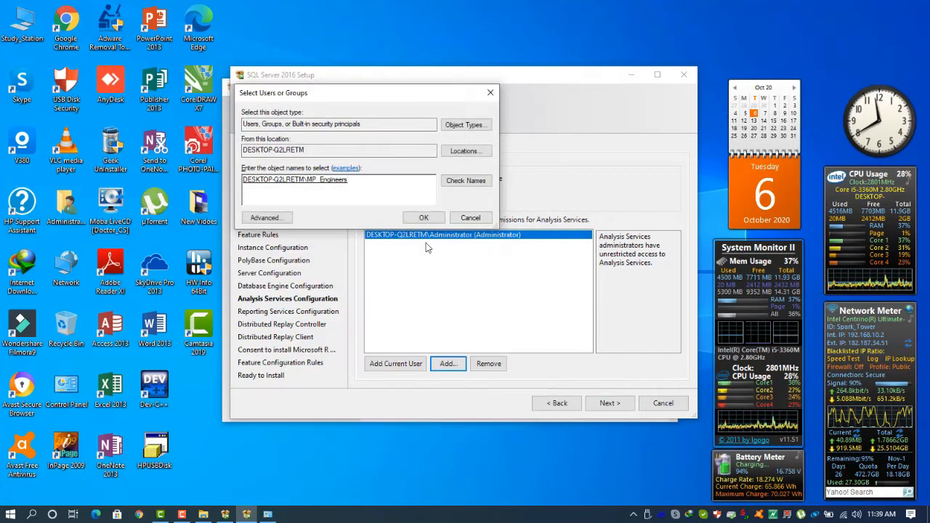
left_click(423, 217)
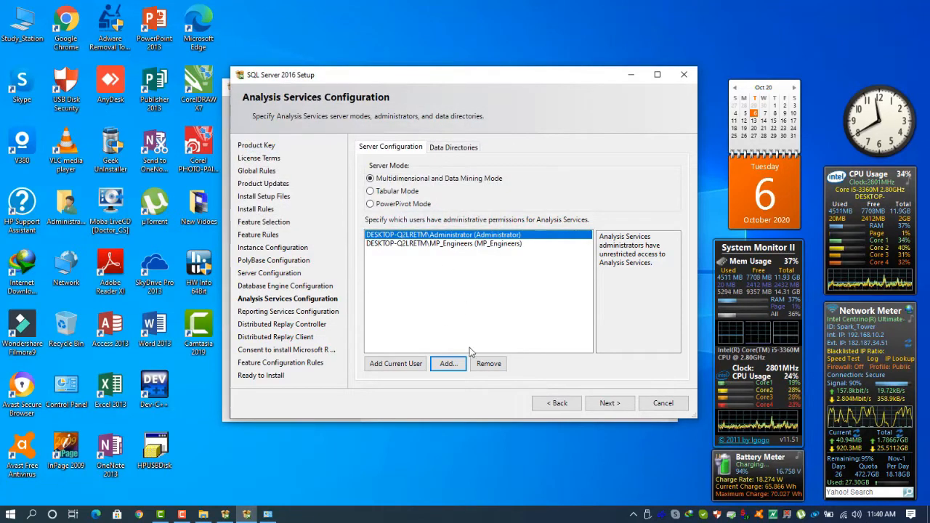
left_click(602, 403)
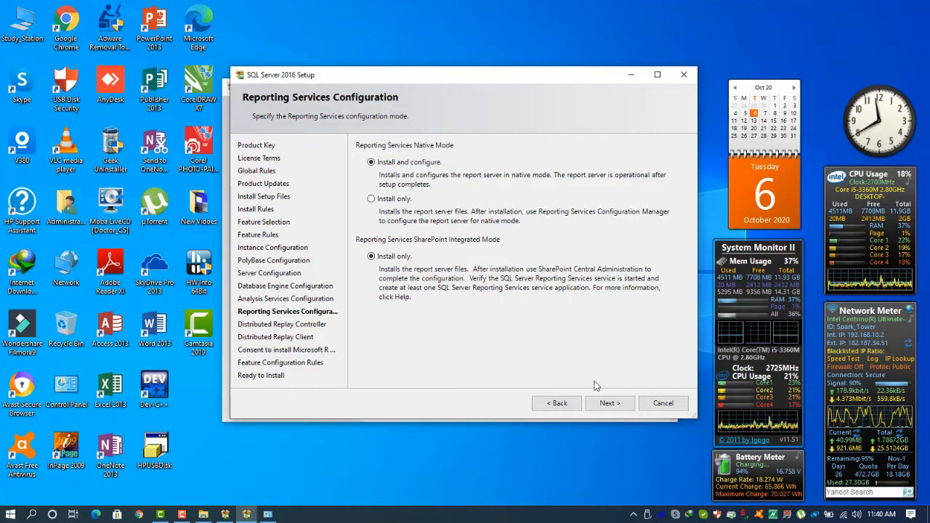
left_click(610, 407)
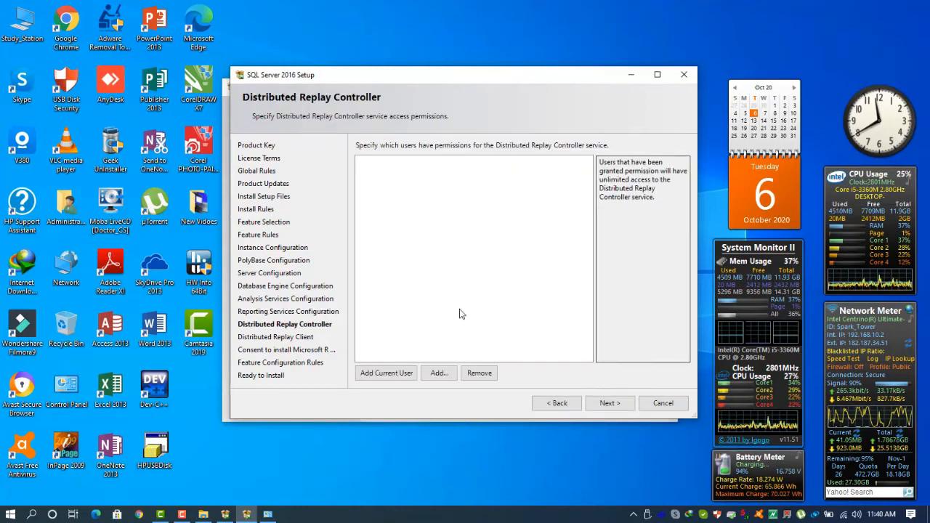
Grant the current user and the MP_Engineers account Distributed Replay Controller permissions and continue to the Distributed Replay Client page
left_click(392, 375)
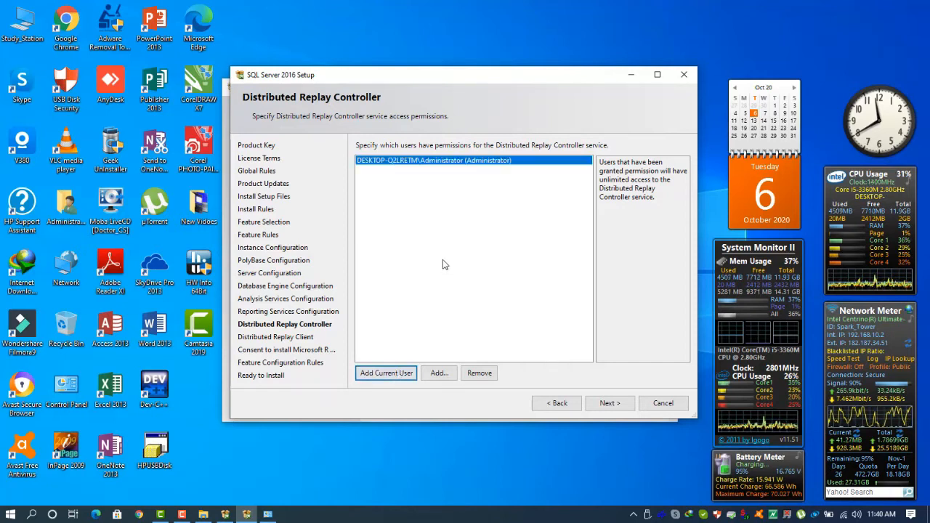
left_click(435, 372)
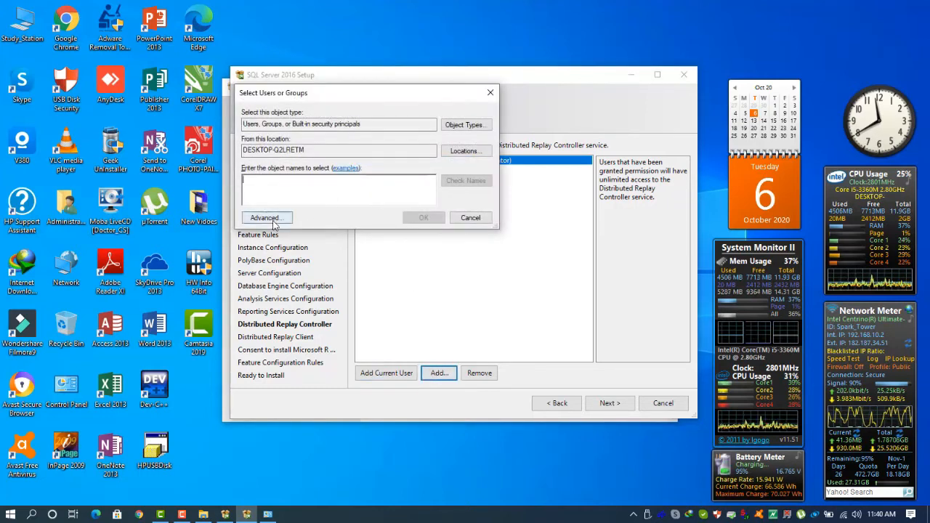
left_click(265, 217)
left_click(509, 220)
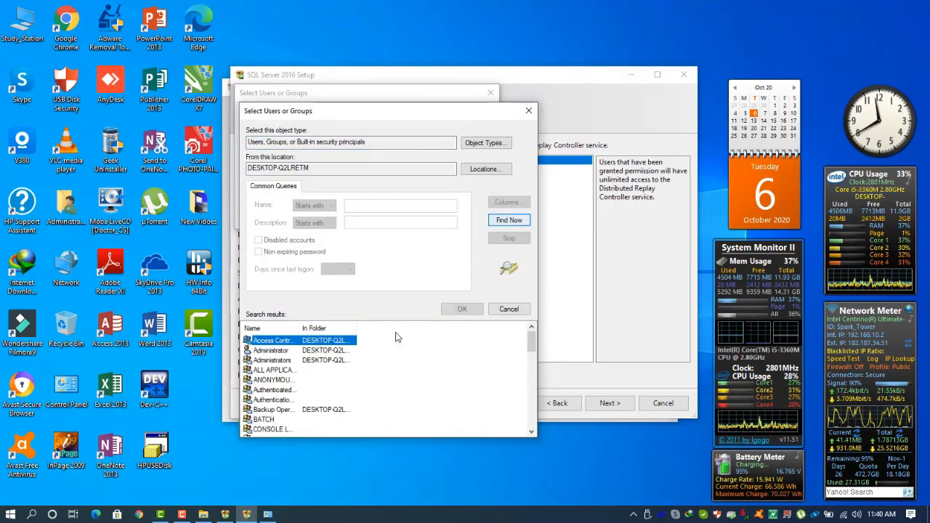
scroll(396, 337, "down", 4)
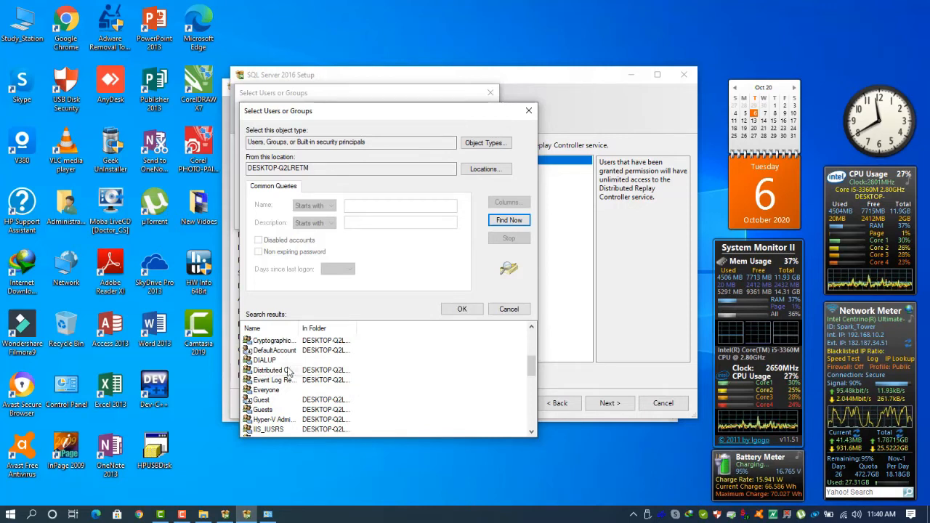
scroll(289, 372, "down", 3)
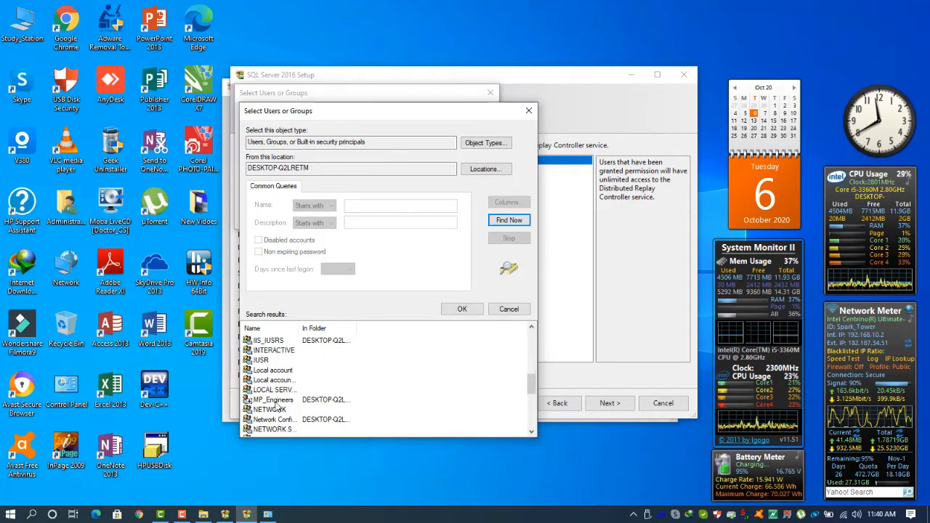
left_click(276, 400)
left_click(460, 309)
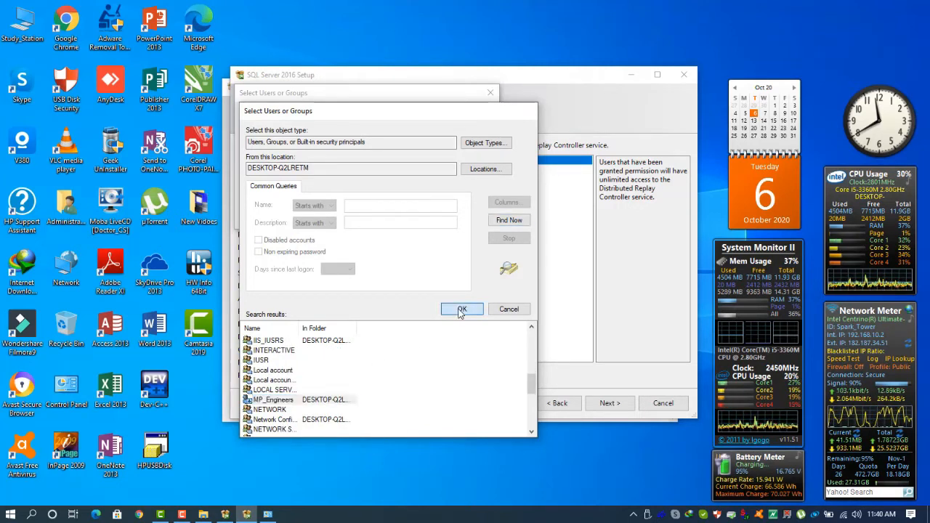
left_click(427, 220)
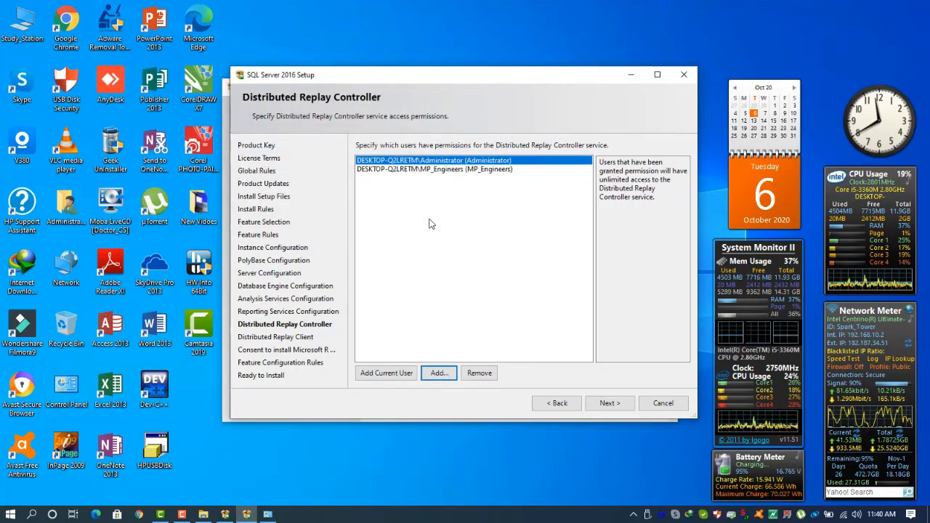
left_click(613, 406)
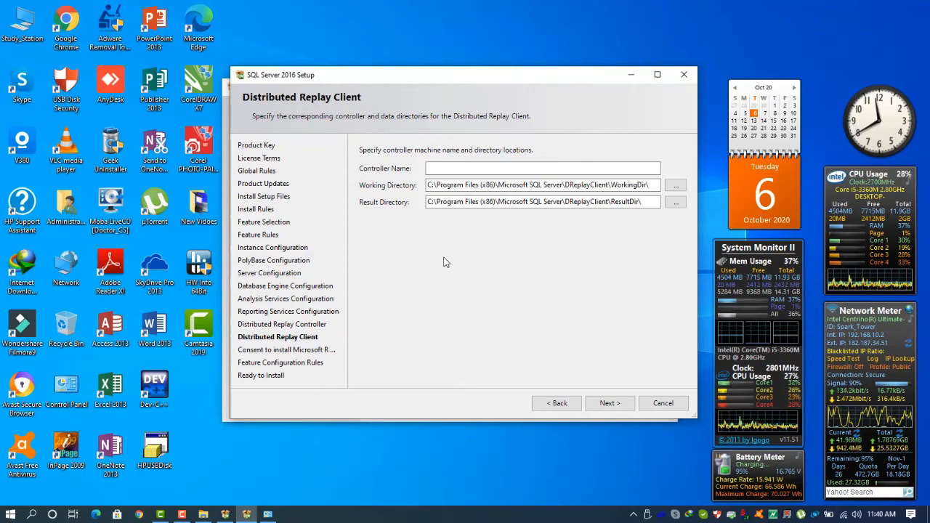
Keep the default Distributed Replay Client directories with no controller name, and accept the consent to install Microsoft R Open
left_click(611, 407)
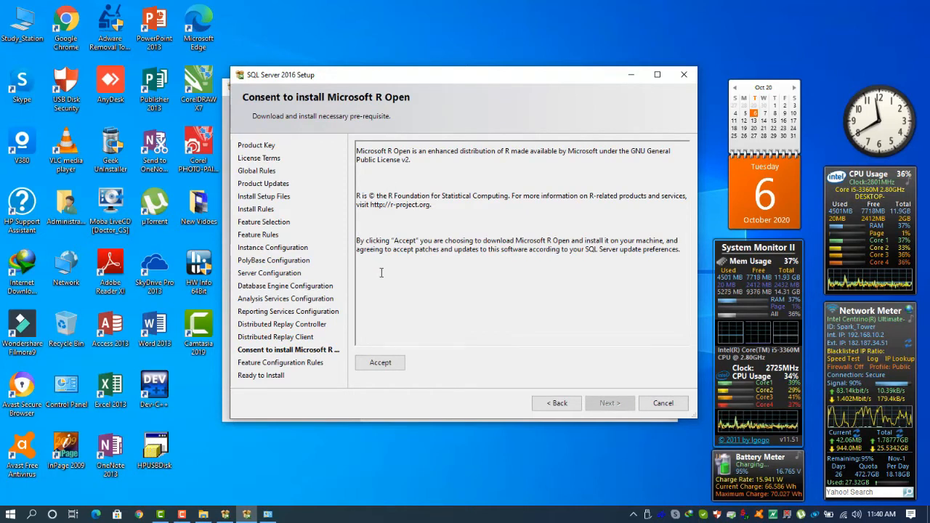
left_click(380, 363)
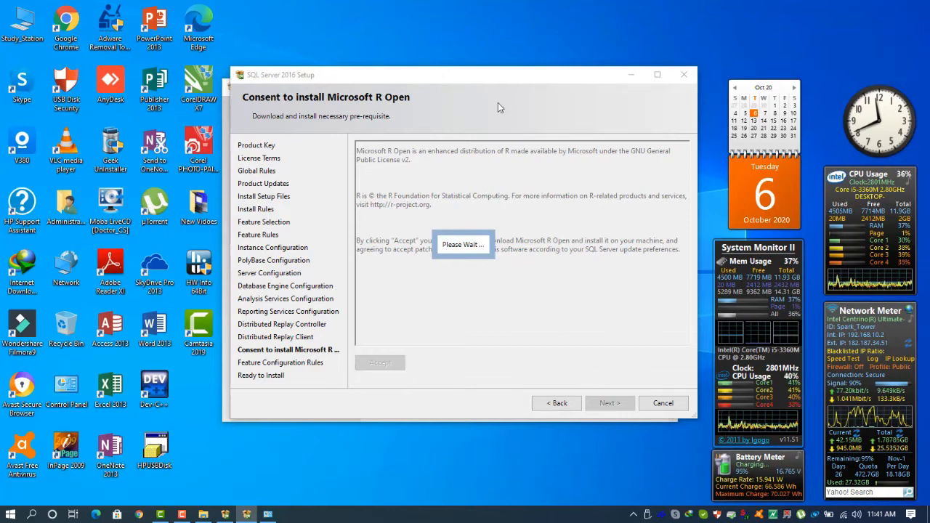
right_click(491, 29)
left_click(517, 96)
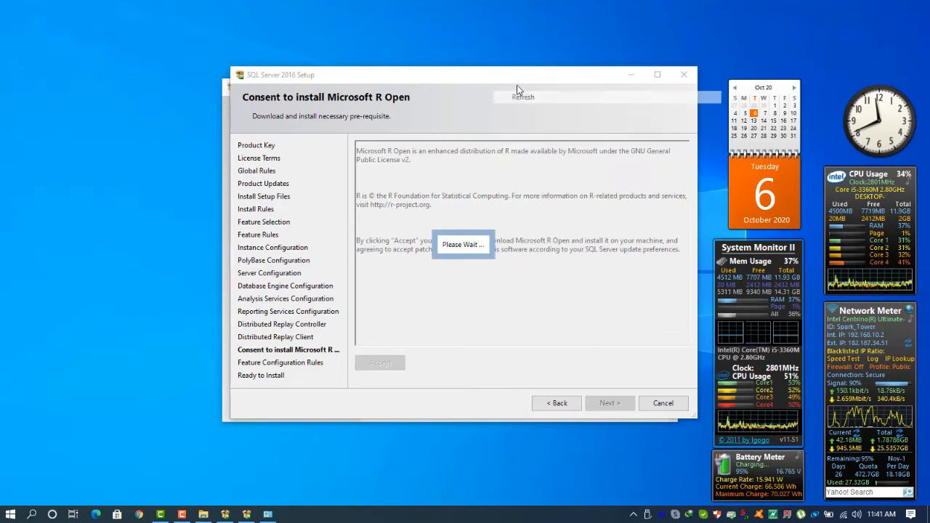
right_click(507, 19)
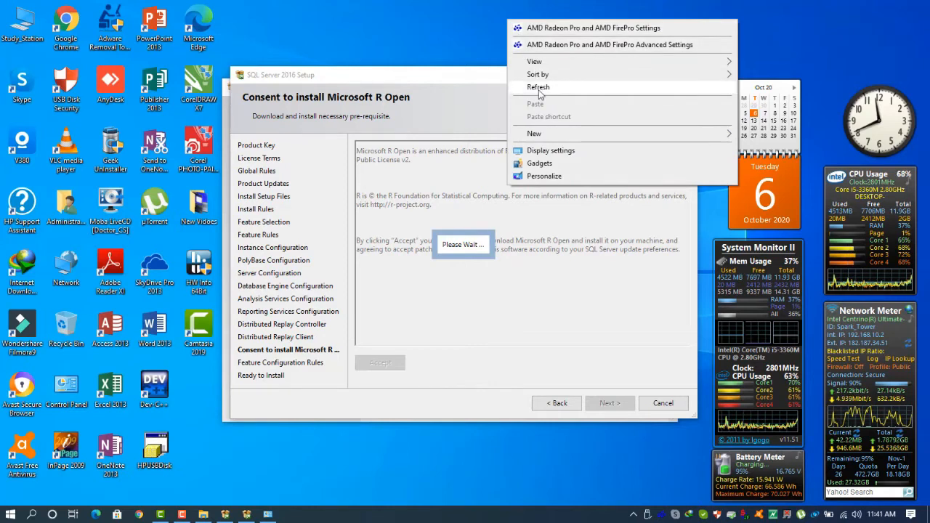
left_click(538, 87)
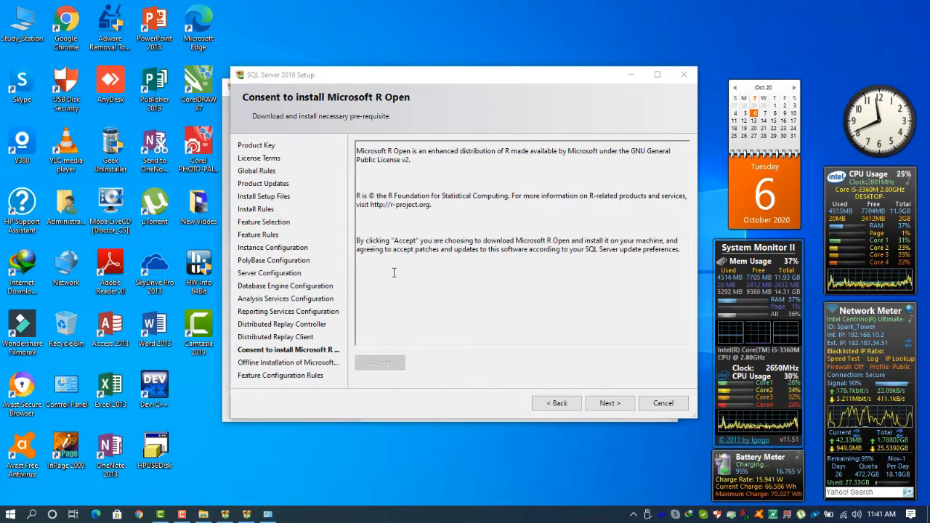
Continue to the offline installation page and highlight the download links for Microsoft R Open and Microsoft R Server
left_click(608, 401)
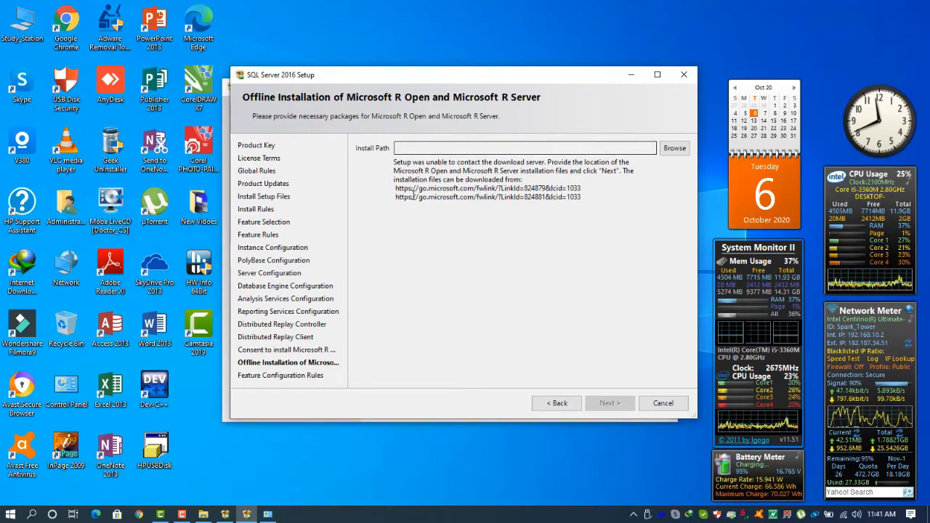
left_click_drag(464, 179, 563, 189)
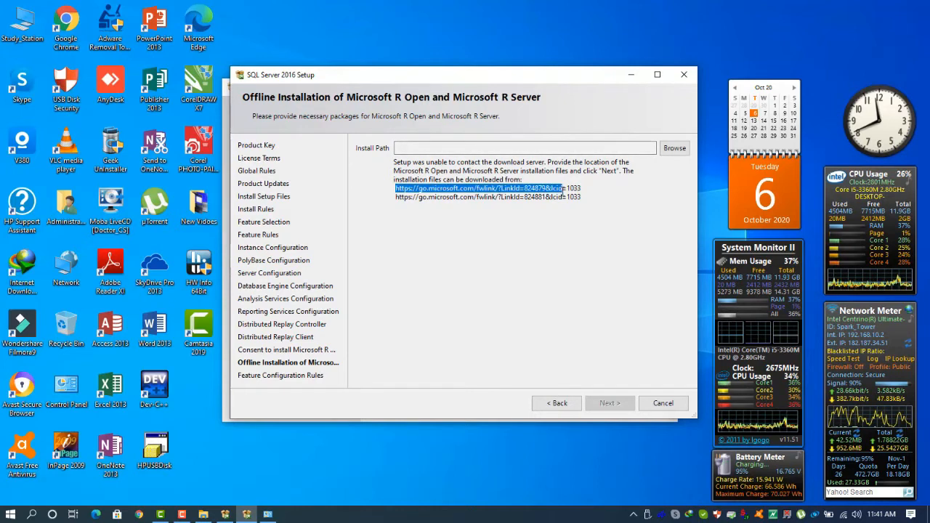
left_click(393, 205)
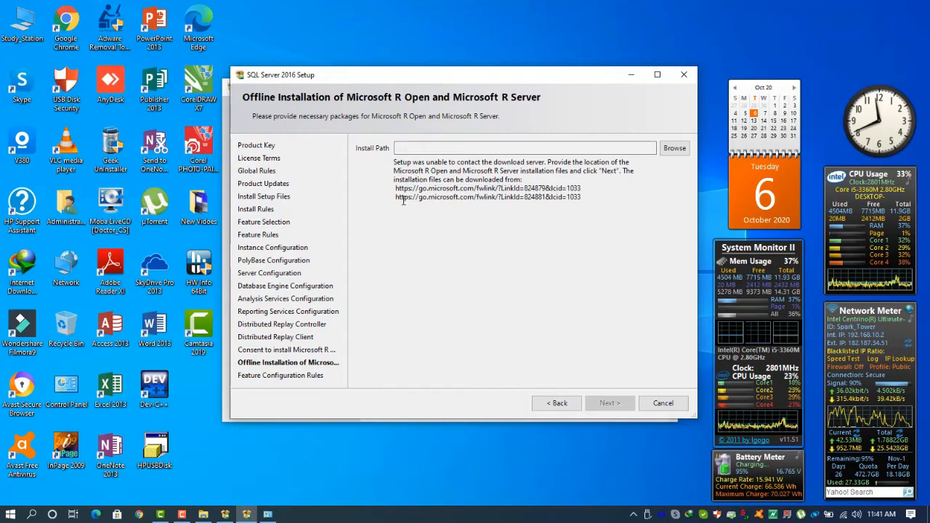
left_click_drag(434, 198, 579, 204)
left_click(401, 201)
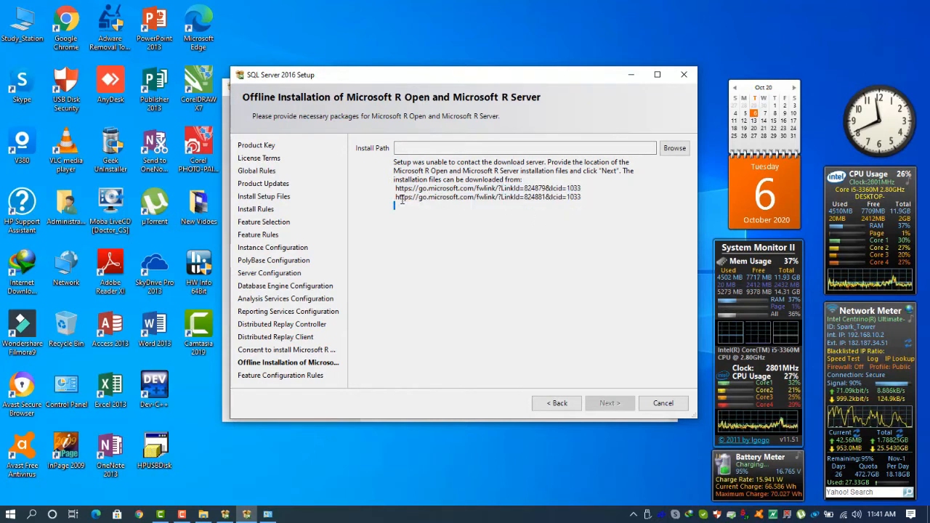
left_click_drag(465, 184, 572, 187)
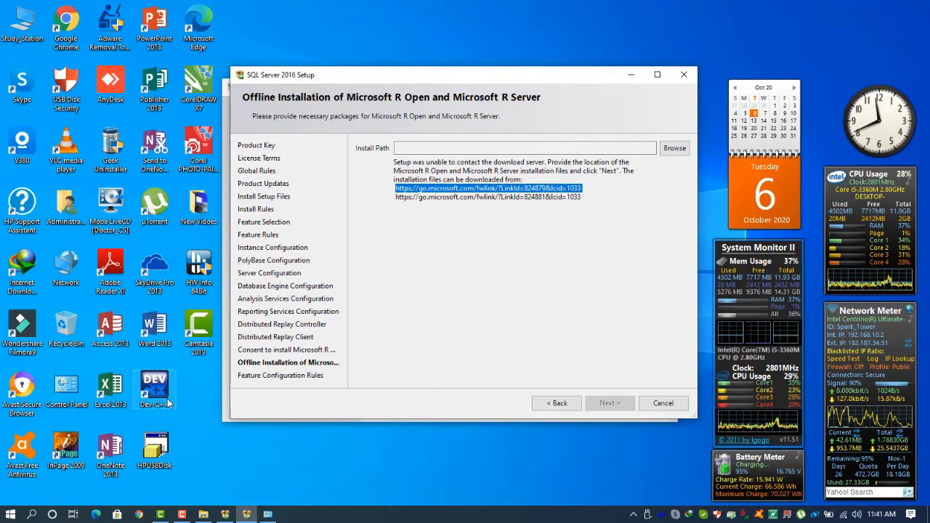
Check the SSD_100GB (D:) drive in File Explorer for the SRO_3.2.2.15000_1033 and SRS_8.0.3.15000_1033 packages, then return to the setup
left_click(27, 33)
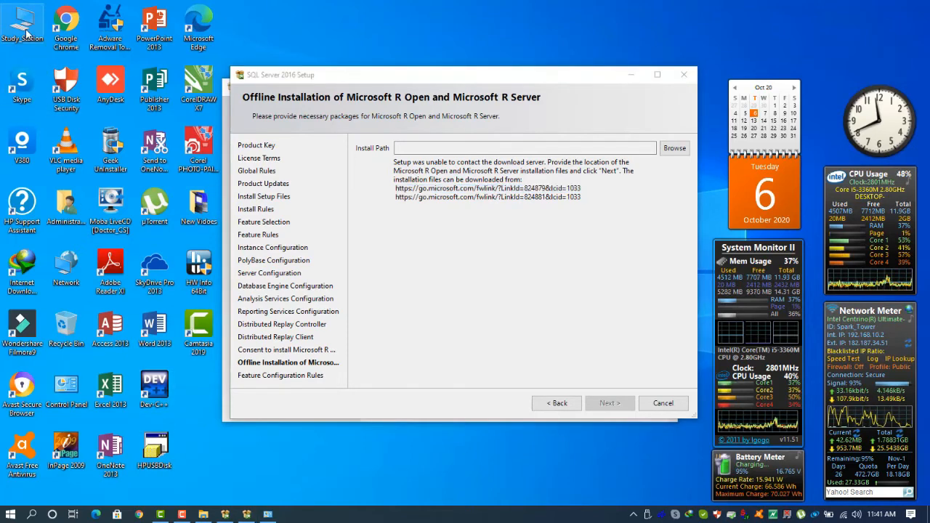
double_click(44, 37)
left_click(377, 229)
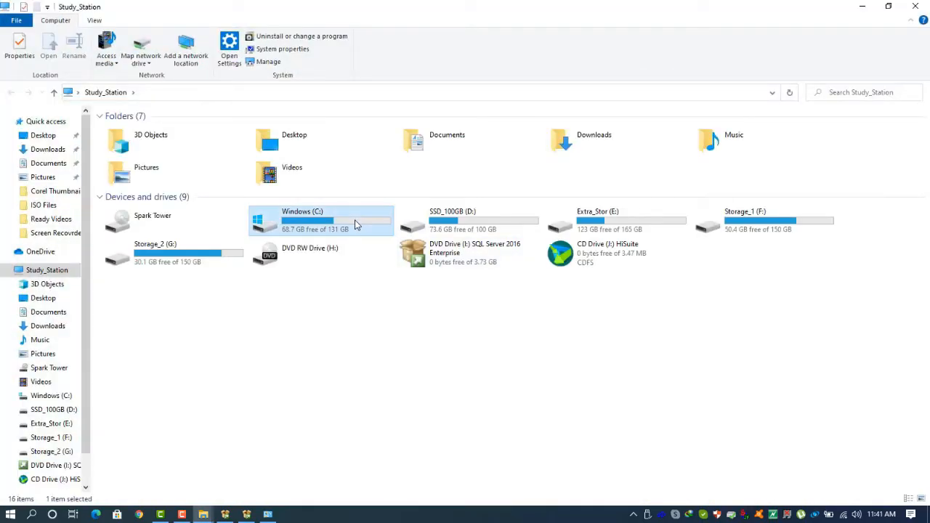
double_click(451, 220)
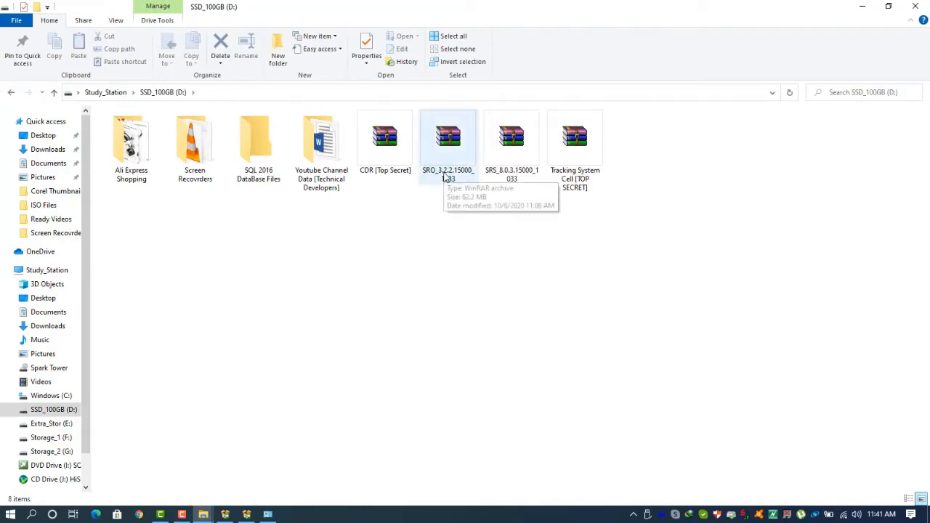
left_click(507, 163)
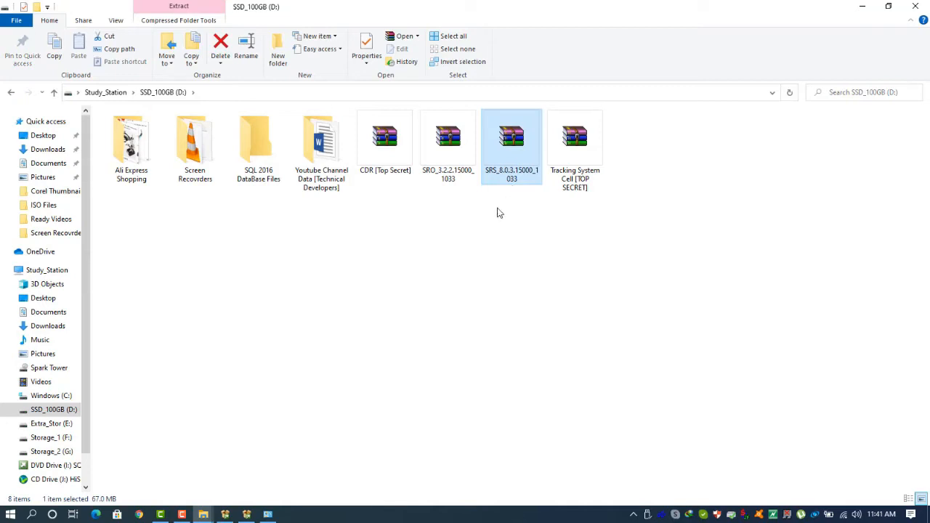
left_click(871, 10)
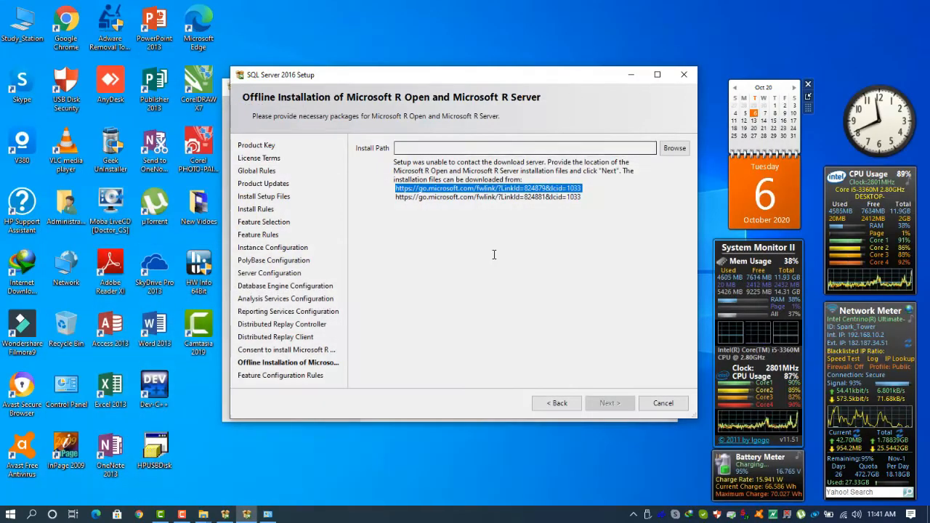
Set the install path for the Microsoft R Open and Microsoft R Server packages to D:\
left_click(483, 284)
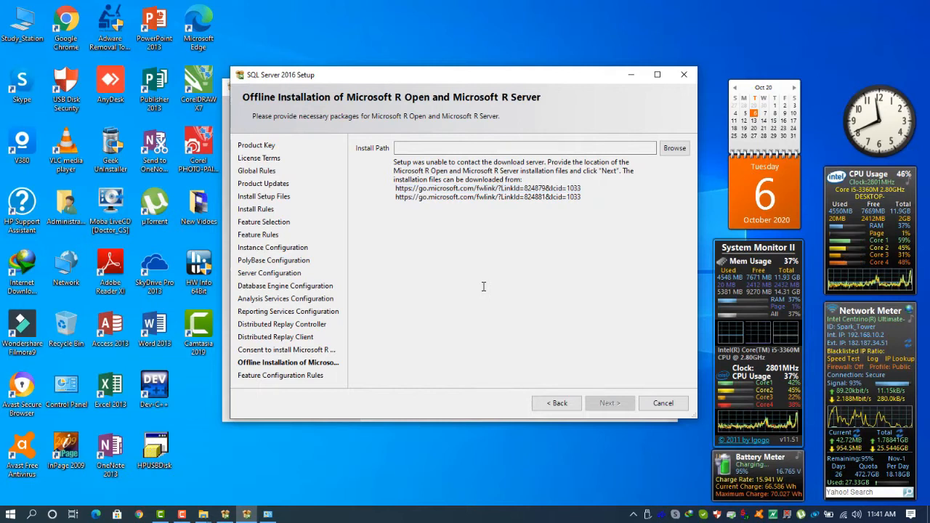
left_click(674, 148)
left_click_drag(542, 249, 543, 280)
double_click(428, 261)
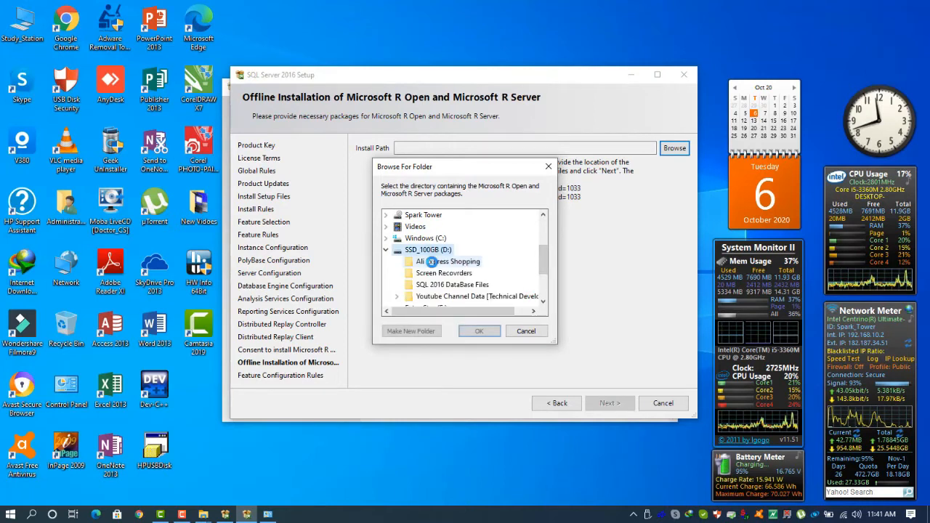
left_click(476, 334)
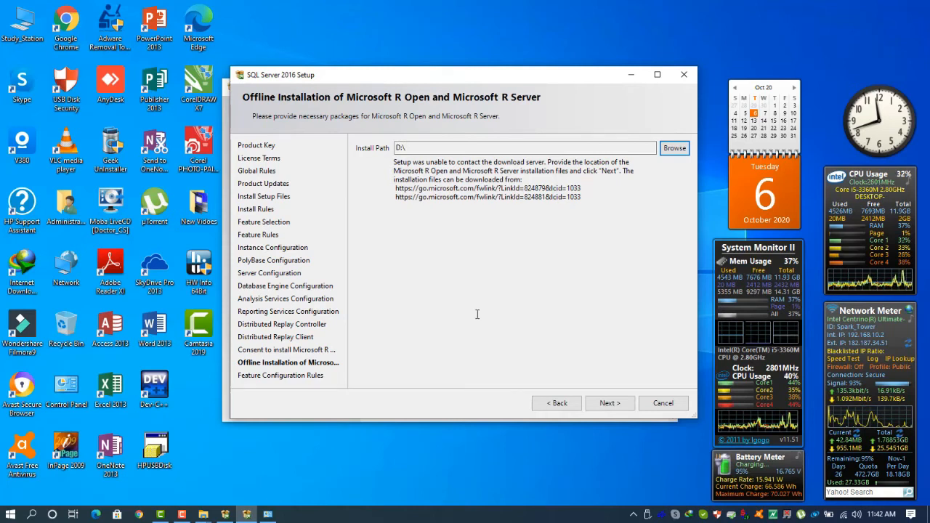
Continue to the Ready to Install page, review the feature summary and start the SQL Server 2016 installation
left_click(607, 404)
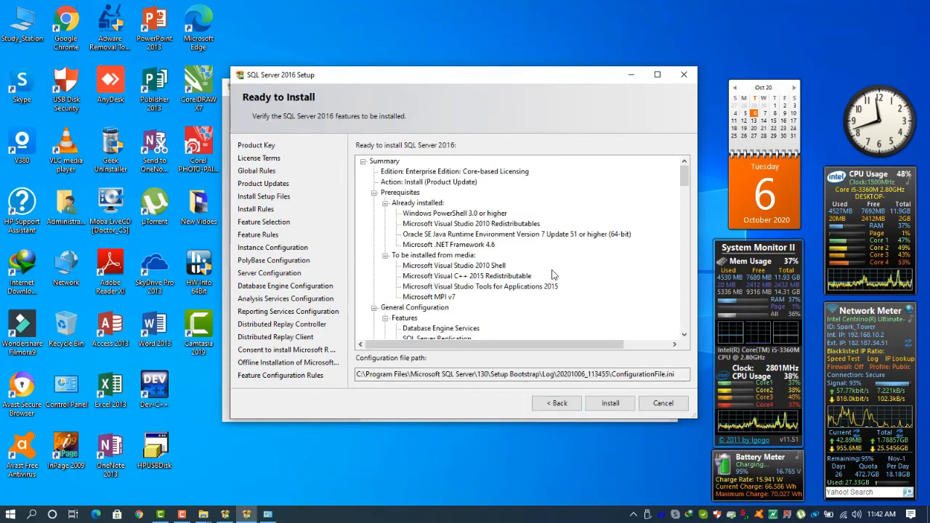
mouse_move(684, 175)
left_mouse_down()
mouse_move(673, 328)
mouse_move(663, 189)
mouse_move(673, 171)
left_mouse_up()
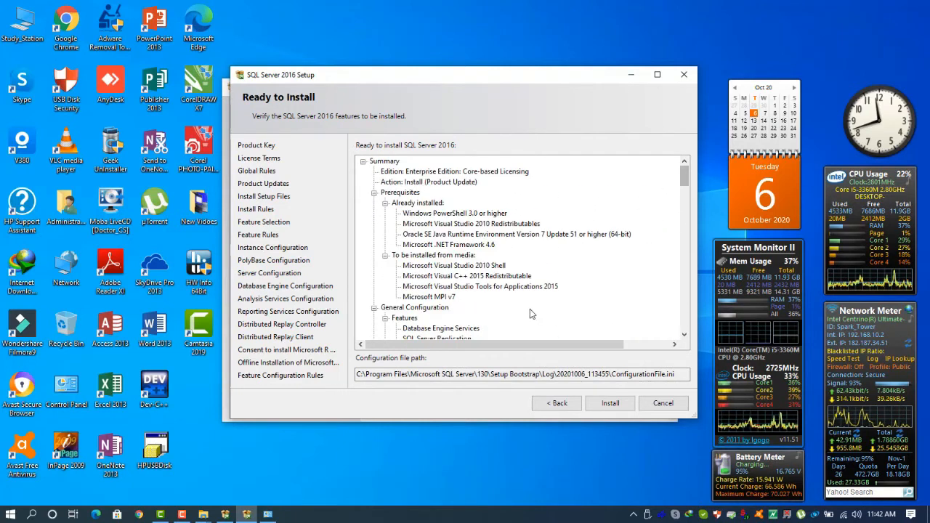
left_click(610, 403)
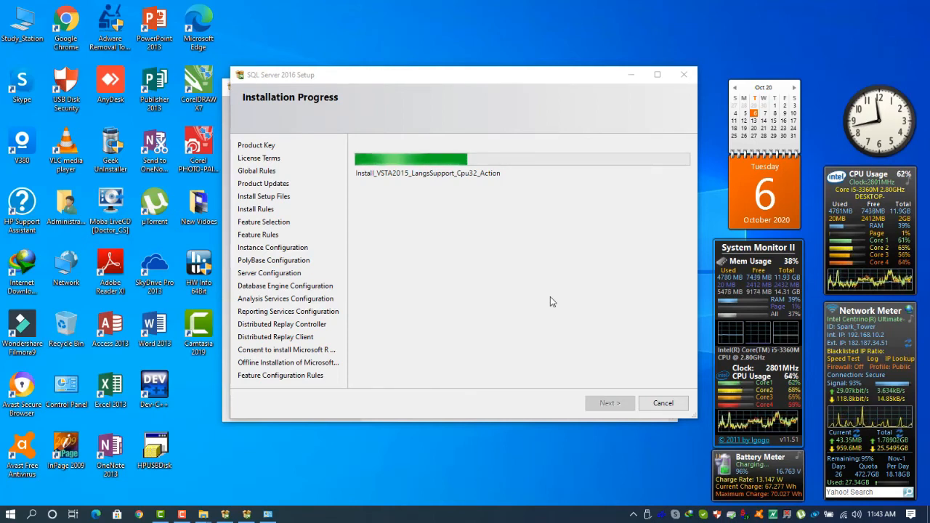
left_click(550, 302)
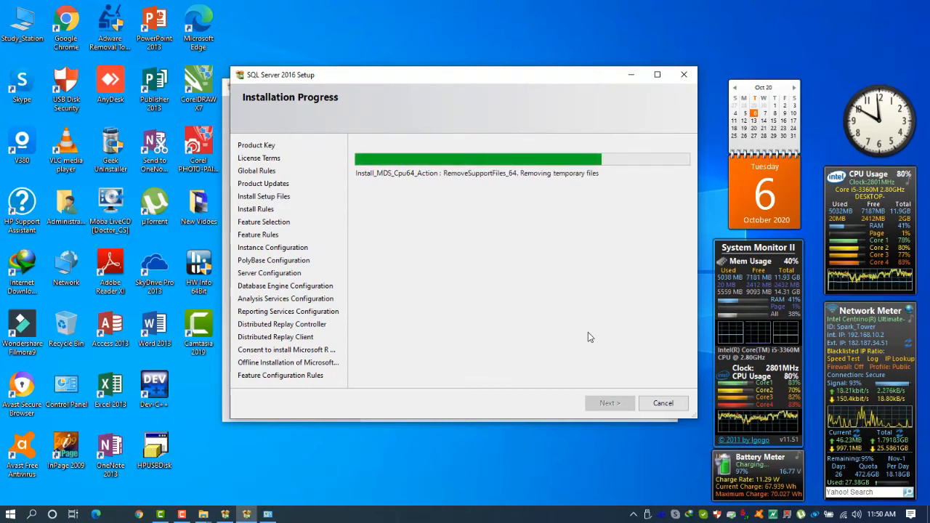
left_click(633, 514)
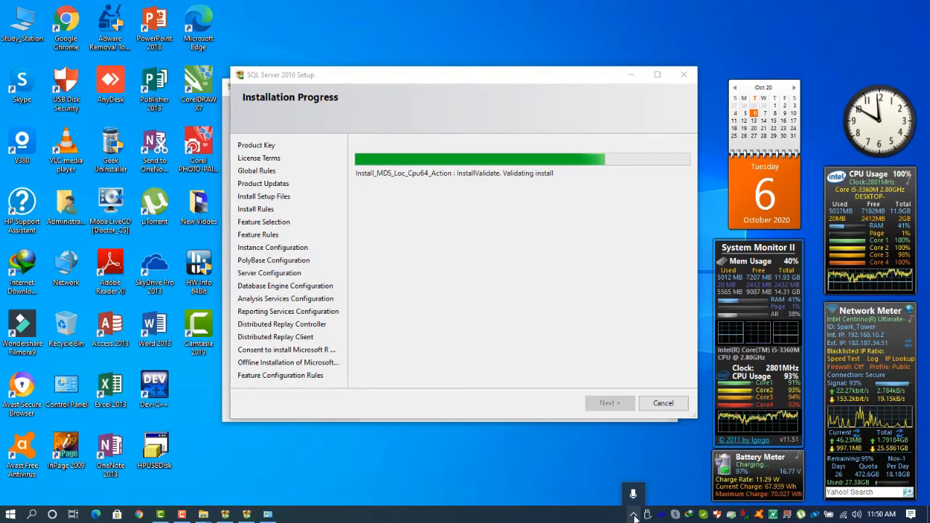
left_click(540, 378)
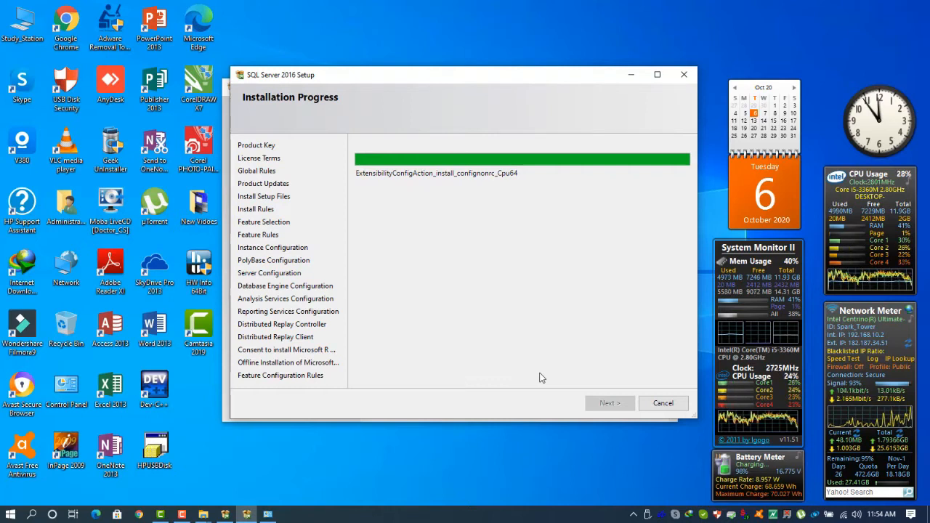
Move the SQL Server 2016 Setup and Installation Center windows apart and refresh the desktop while the installation runs
left_click_drag(521, 76, 704, 51)
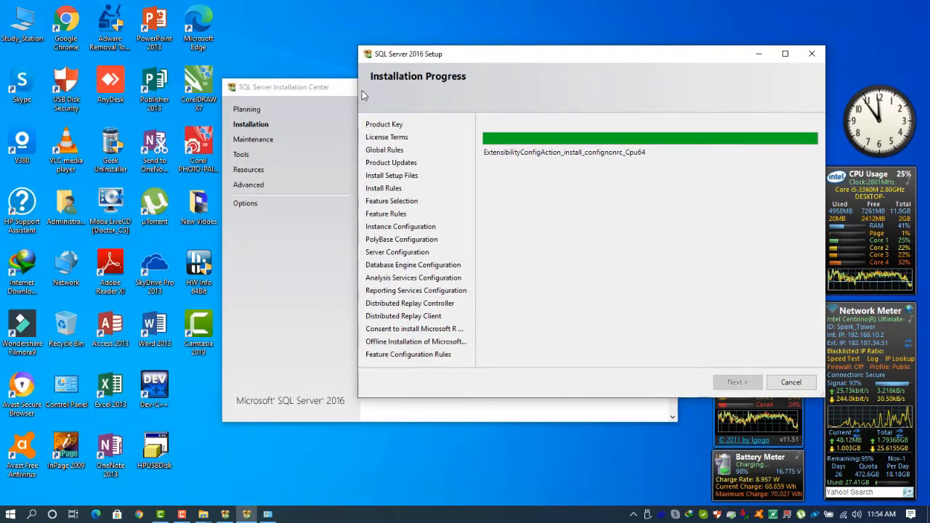
left_click_drag(339, 89, 144, 107)
left_click_drag(560, 48, 499, 61)
right_click(451, 32)
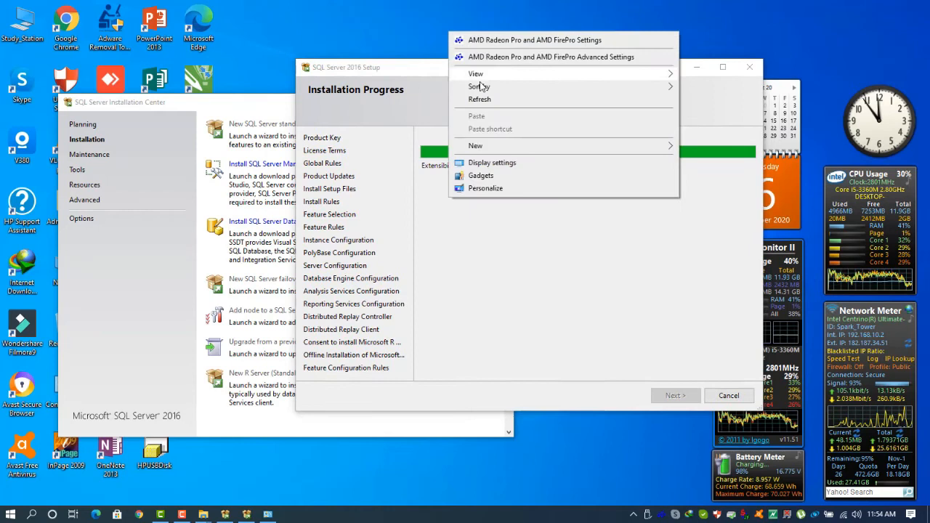
left_click(479, 98)
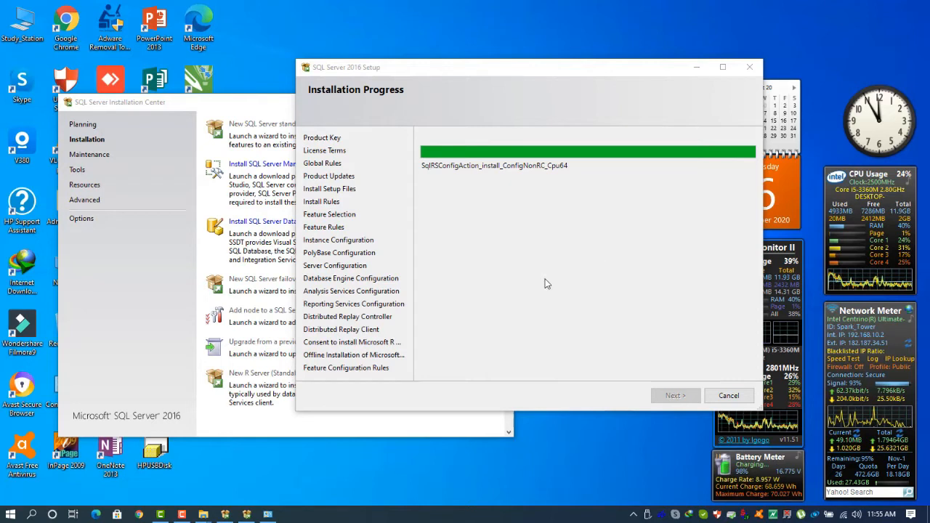
Check the Windows Defender Firewall settings for private and public networks, then return to the SQL Server 2016 Setup window
left_click(268, 514)
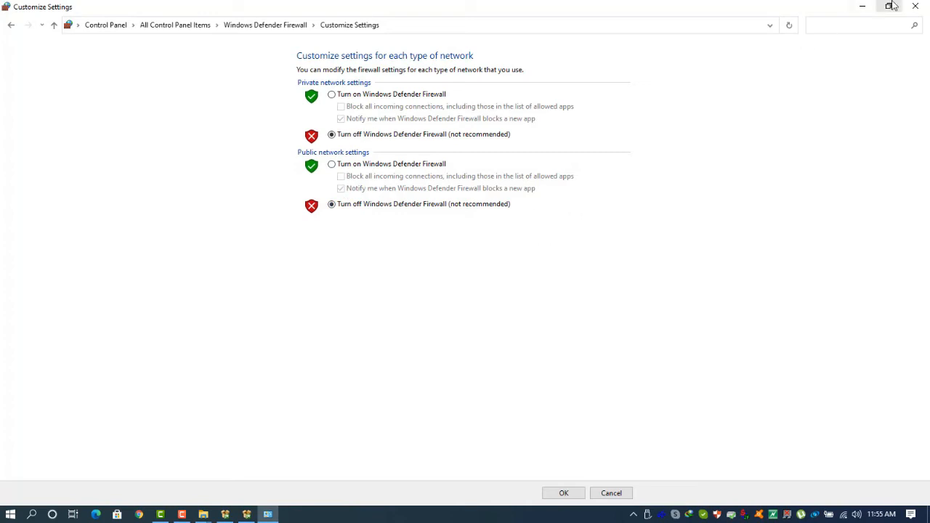
left_click(854, 9)
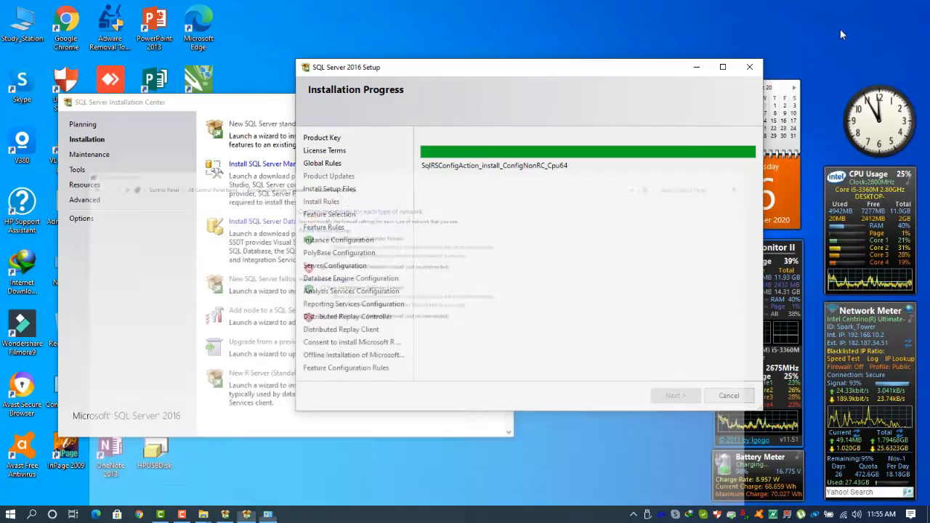
left_click_drag(562, 71, 498, 85)
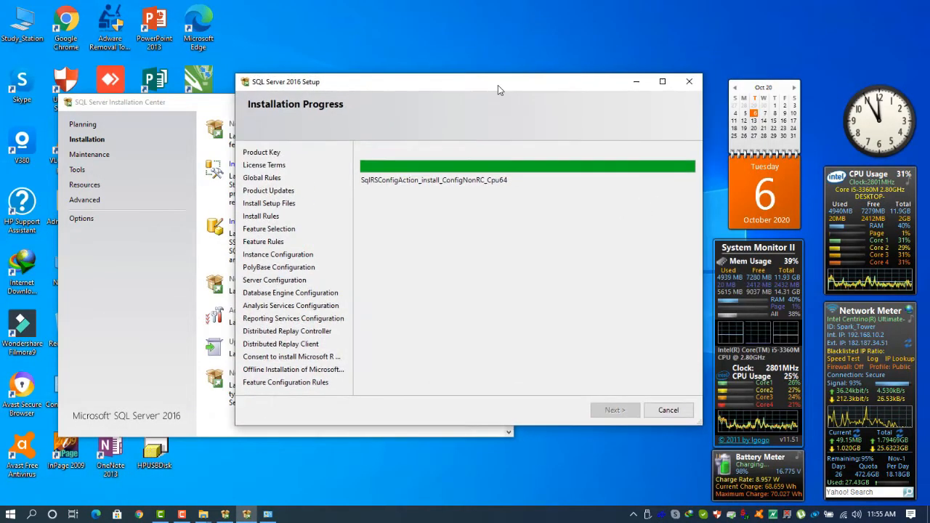
right_click(459, 20)
left_click(485, 89)
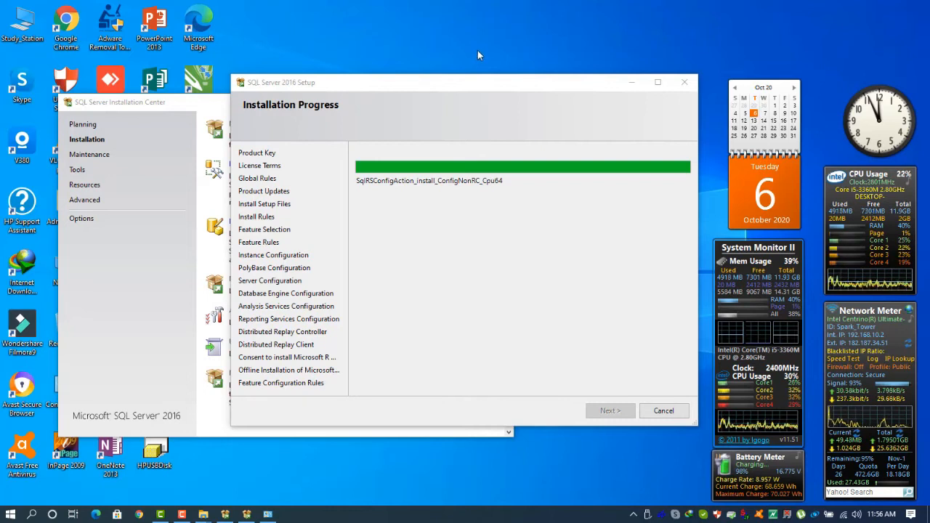
left_click_drag(469, 82, 584, 60)
right_click(534, 8)
left_click(557, 74)
right_click(535, 1)
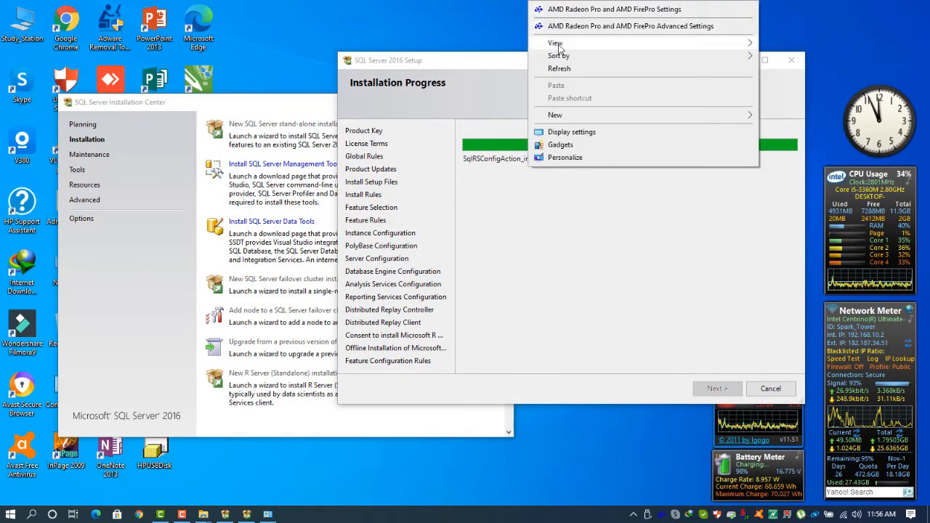
left_click(566, 67)
left_click_drag(566, 66, 466, 96)
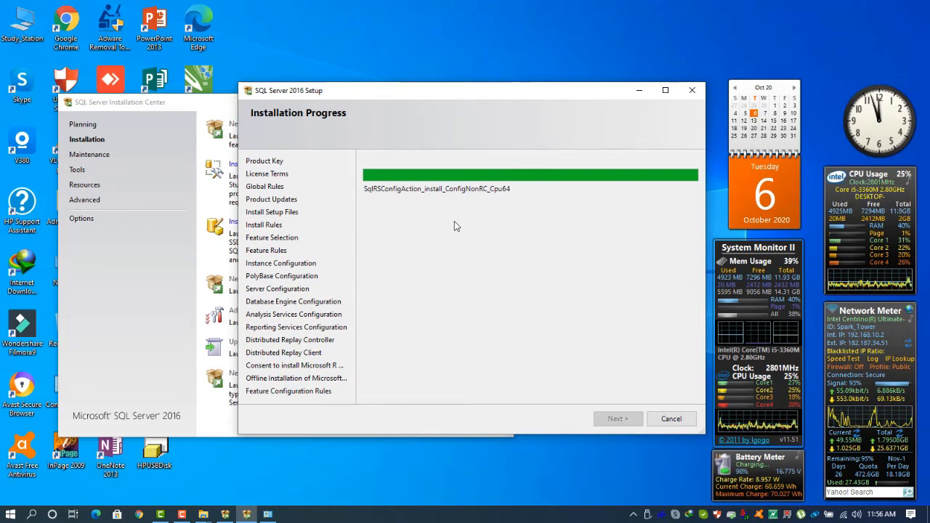
Dismiss the Windows Firewall notification in the action center and return to the desktop
left_click(910, 513)
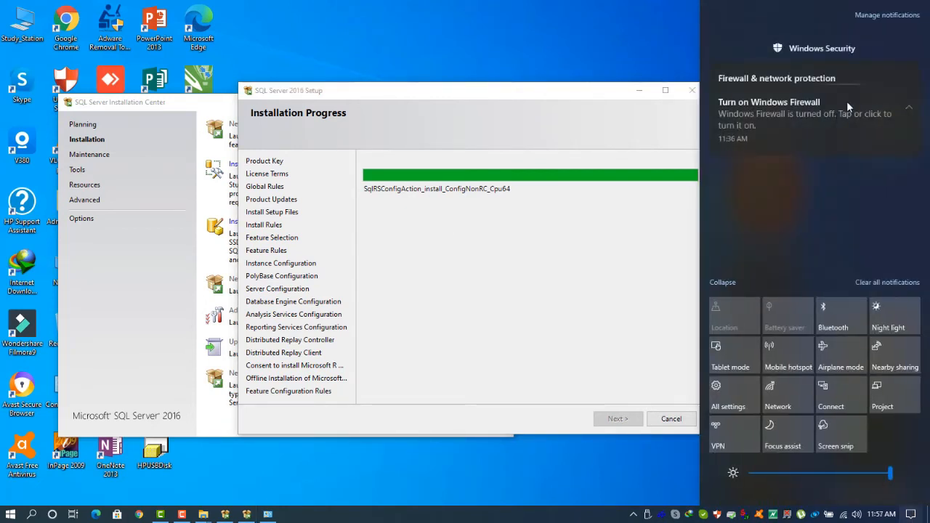
left_click(909, 74)
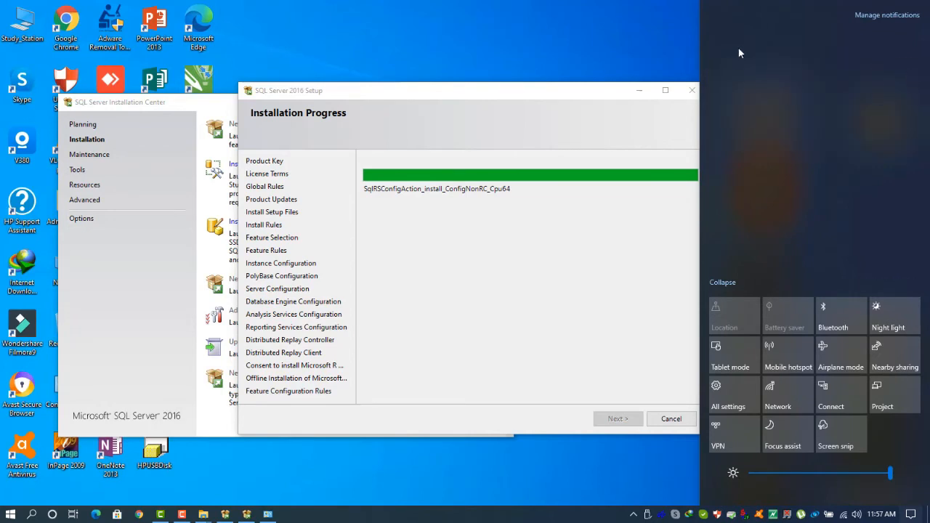
left_click(582, 16)
right_click(582, 16)
key("e")
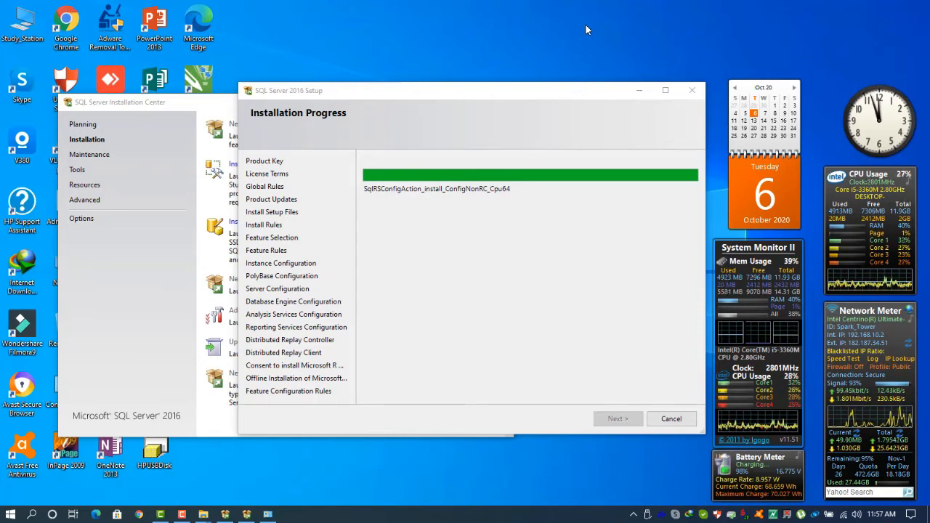
Set the plugged-in power mode of the battery to Best performance
left_click(831, 515)
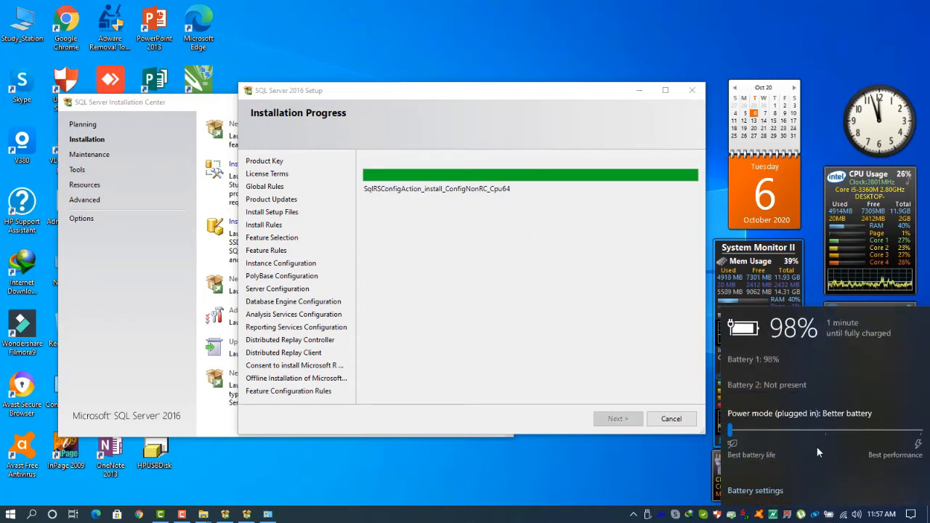
left_click_drag(732, 430, 921, 430)
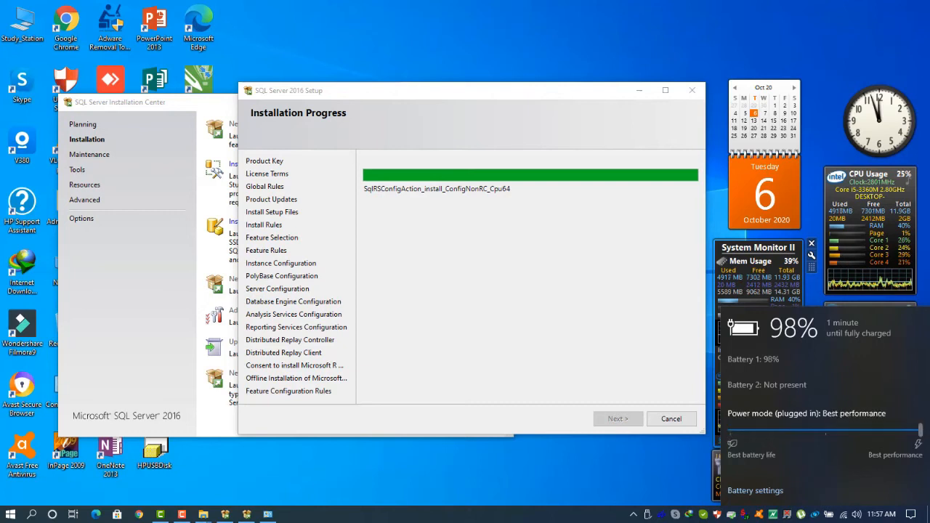
left_click(590, 329)
right_click(487, 1)
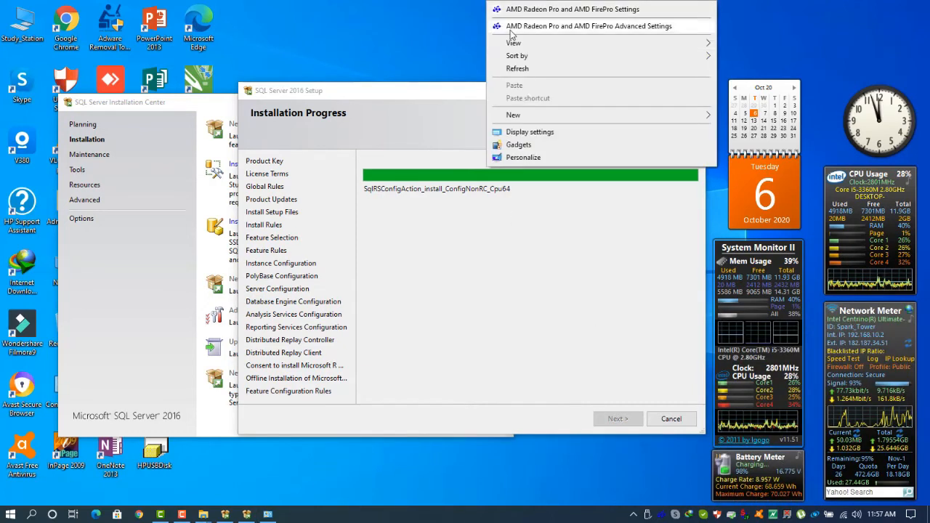
left_click(518, 69)
right_click(486, 13)
left_click(515, 80)
right_click(480, 21)
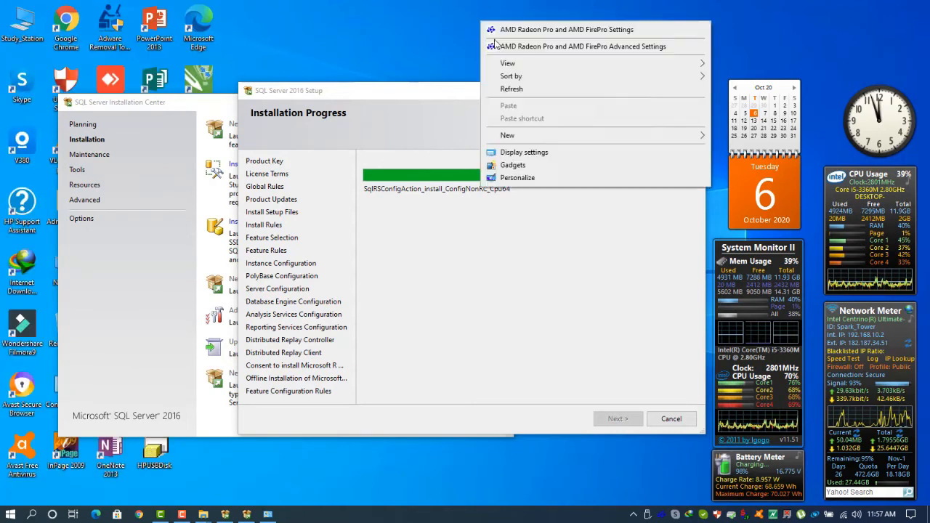
left_click(515, 88)
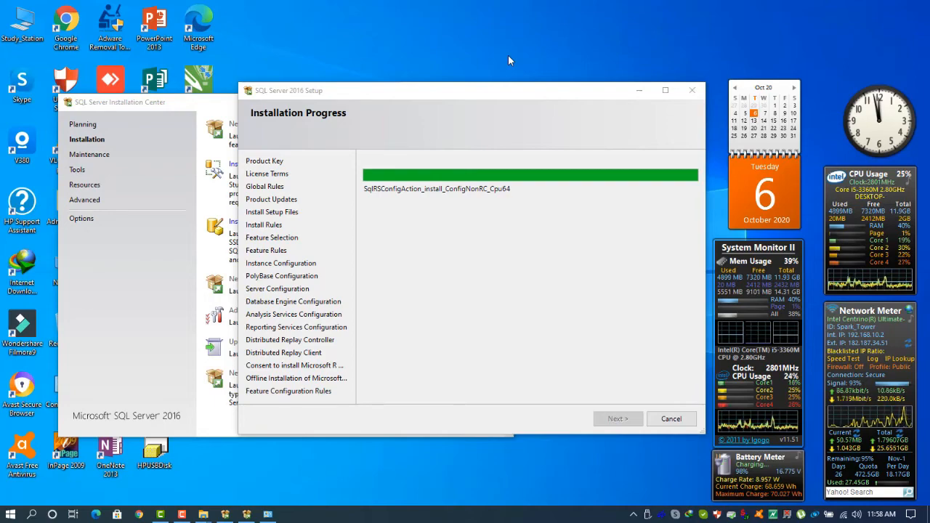
left_click_drag(506, 90, 220, 83)
left_click_drag(779, 3, 526, 113)
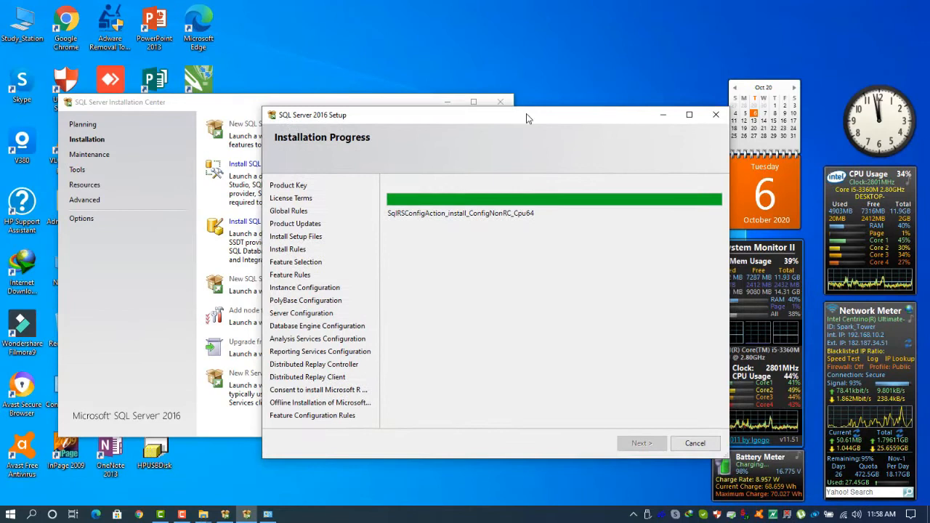
Close the SQL Server Installation Center window and refresh the desktop while the installation keeps running
left_click(144, 108)
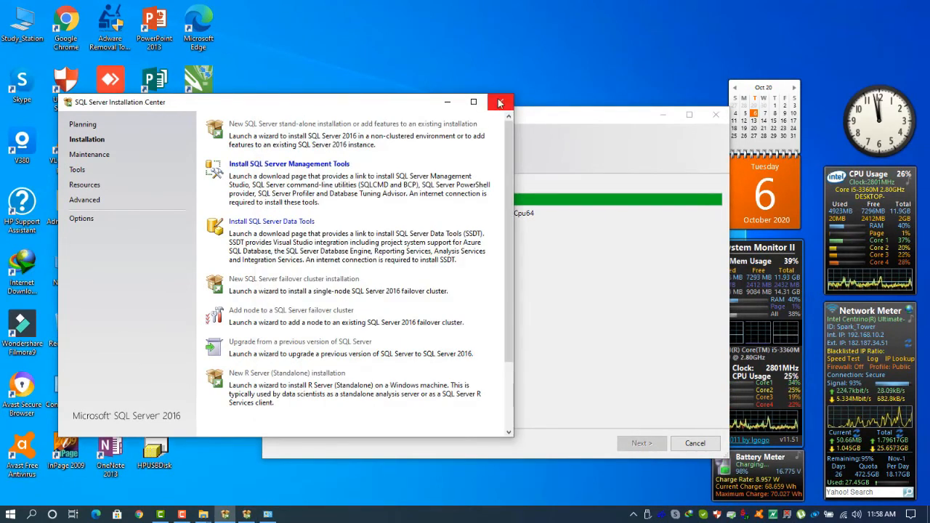
left_click(500, 102)
right_click(481, 32)
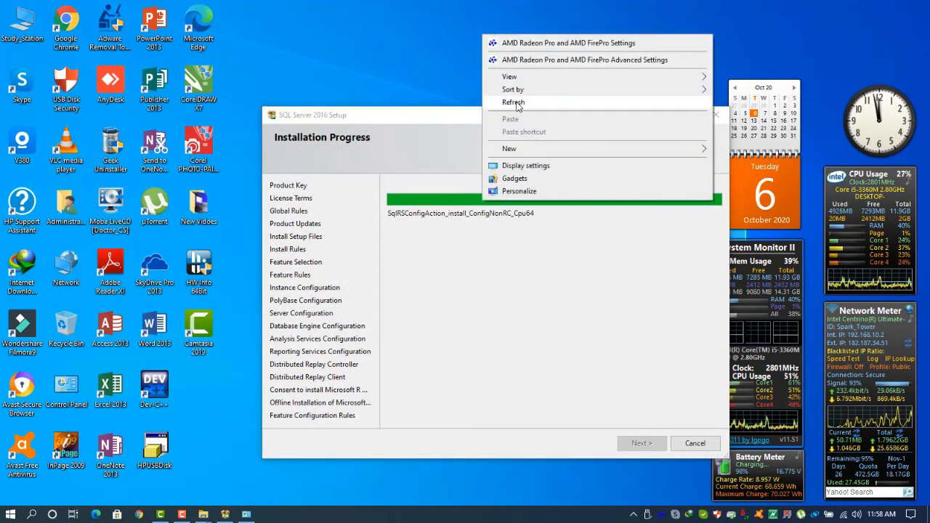
left_click(512, 100)
right_click(478, 46)
left_click(509, 112)
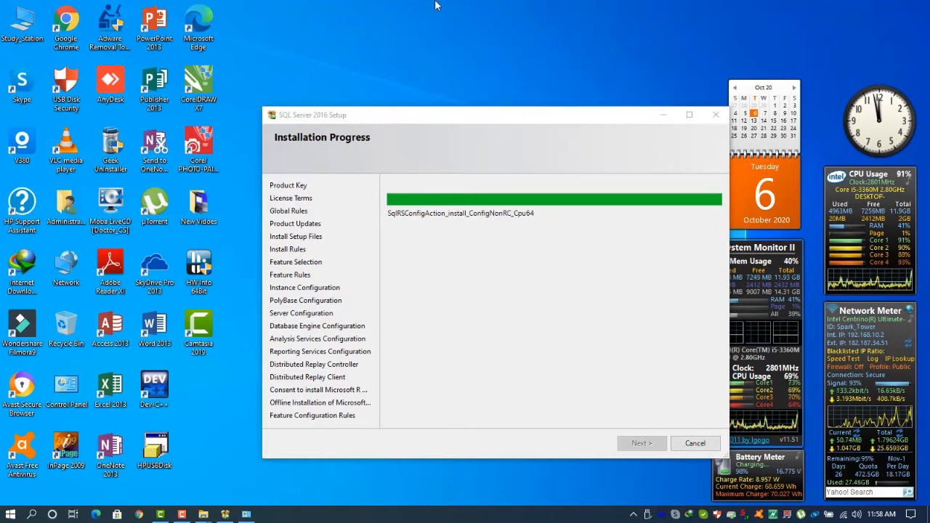
right_click(434, 1)
left_click(469, 68)
left_click_drag(484, 114, 425, 72)
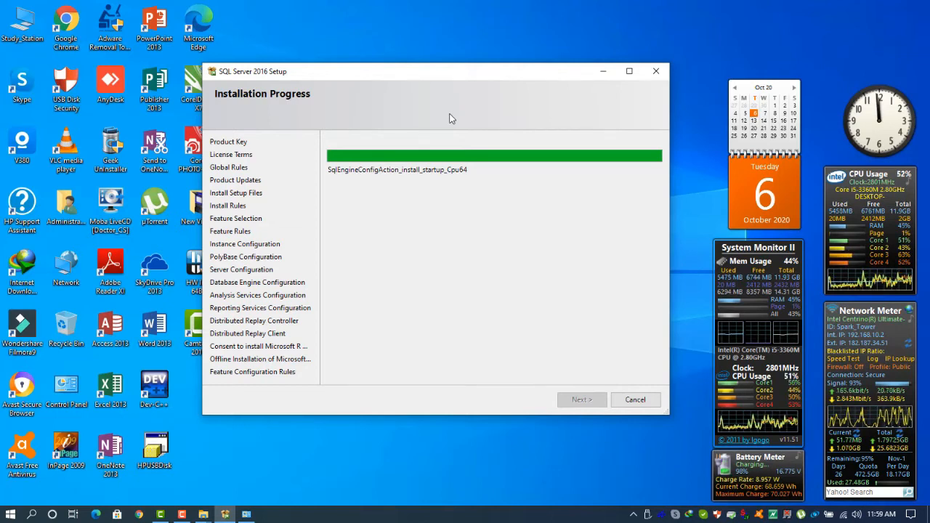
right_click(550, 24)
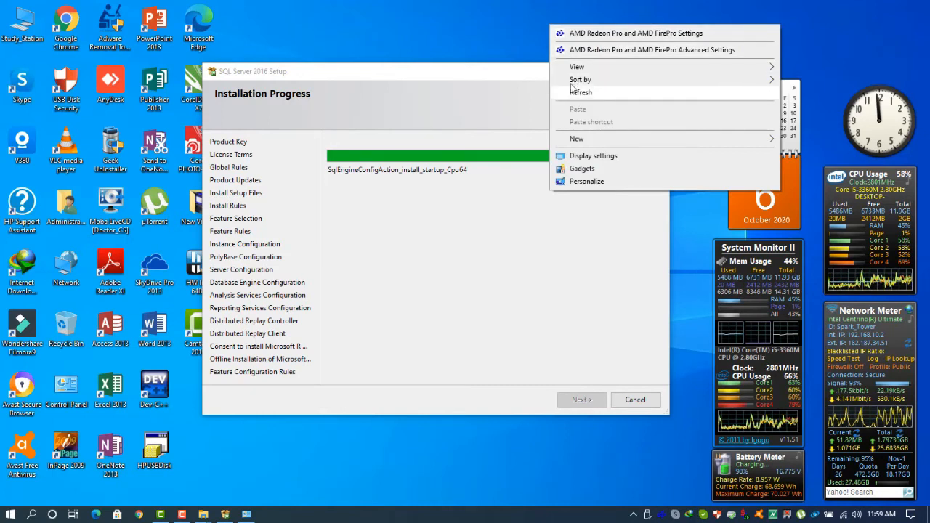
left_click(574, 91)
right_click(518, 8)
left_click(552, 76)
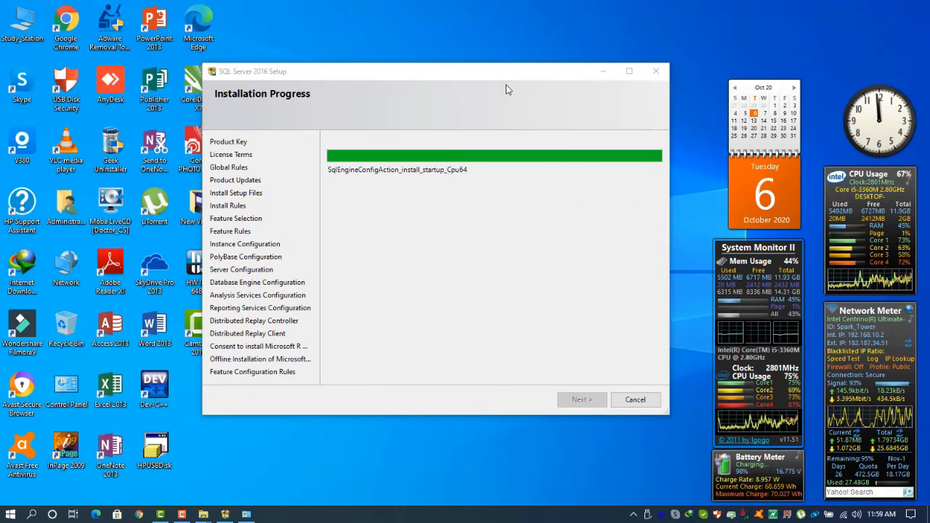
left_click_drag(502, 75, 515, 114)
right_click(459, 25)
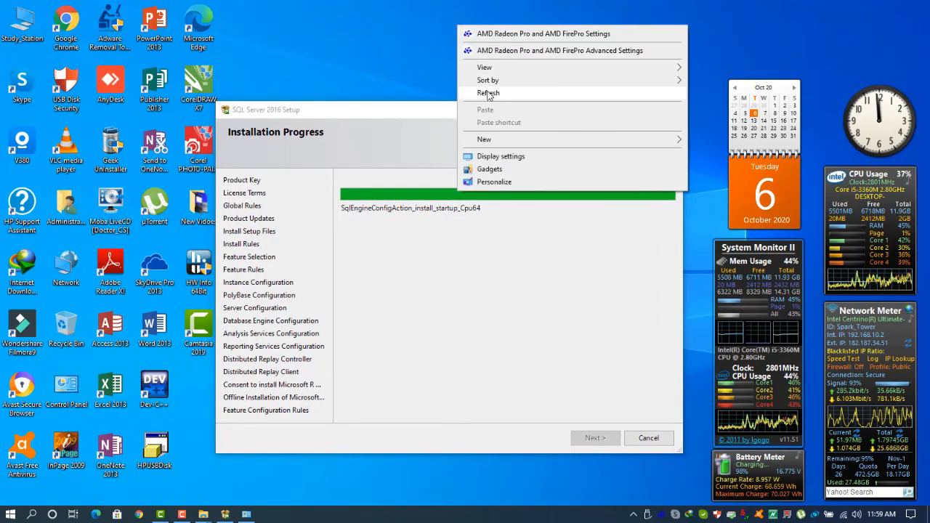
left_click(488, 93)
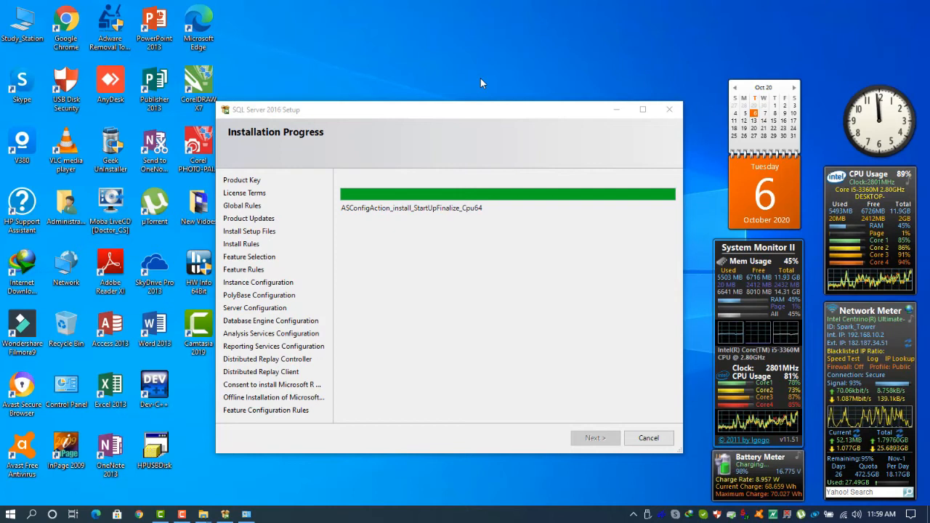
right_click(473, 25)
left_click(518, 95)
right_click(463, 37)
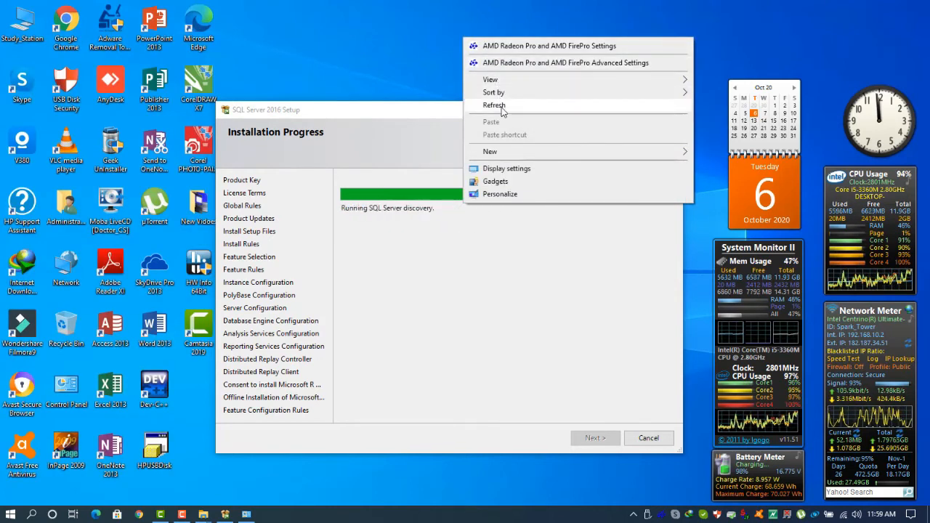
left_click(507, 106)
right_click(454, 29)
left_click(486, 96)
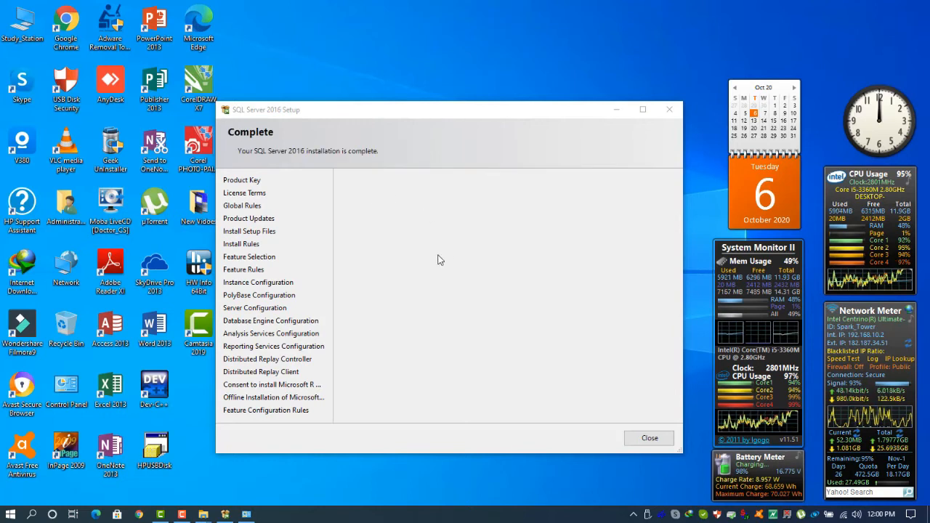
right_click(425, 33)
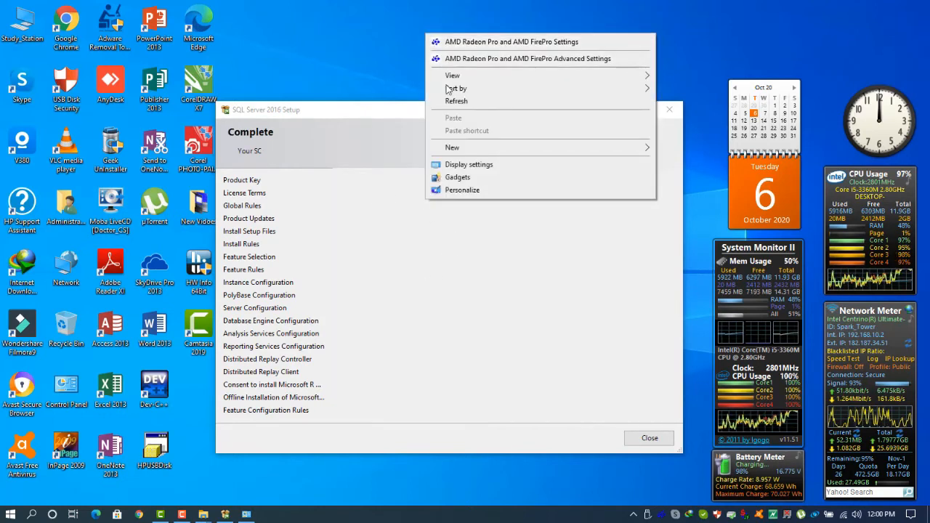
left_click(452, 102)
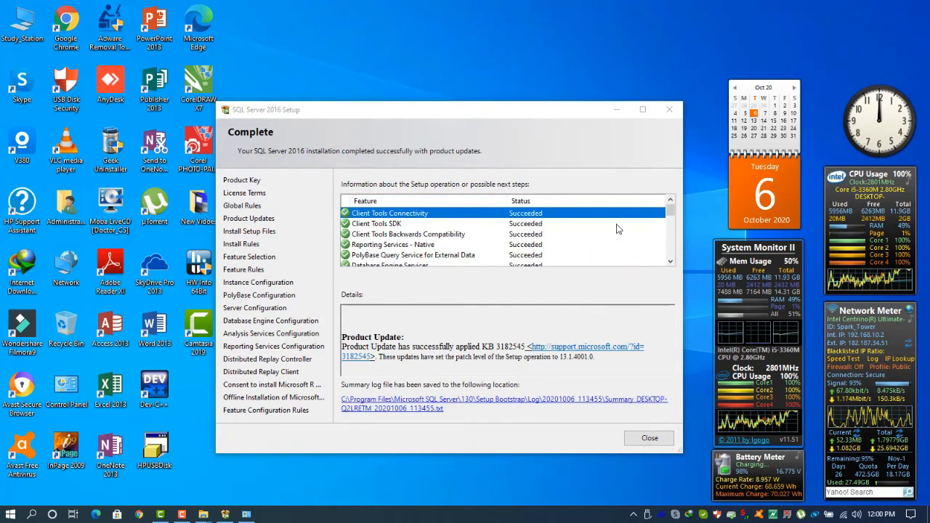
Examine the installation status of every feature listed on the Complete page of SQL Server 2016 Setup
left_click_drag(670, 210, 662, 261)
left_click(541, 237)
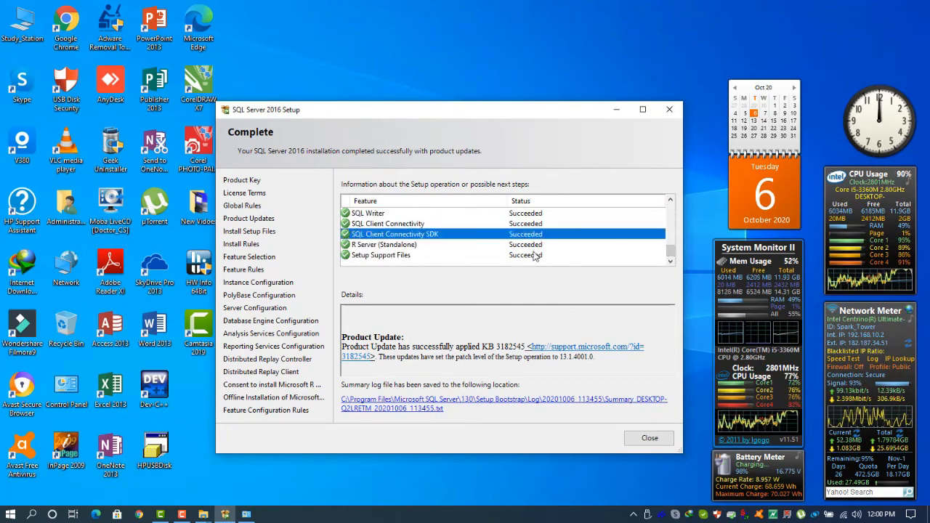
left_click(526, 258)
key("Up")
key("Up")
key("Up")
key("Up")
key("Up")
key("Up")
key("Up")
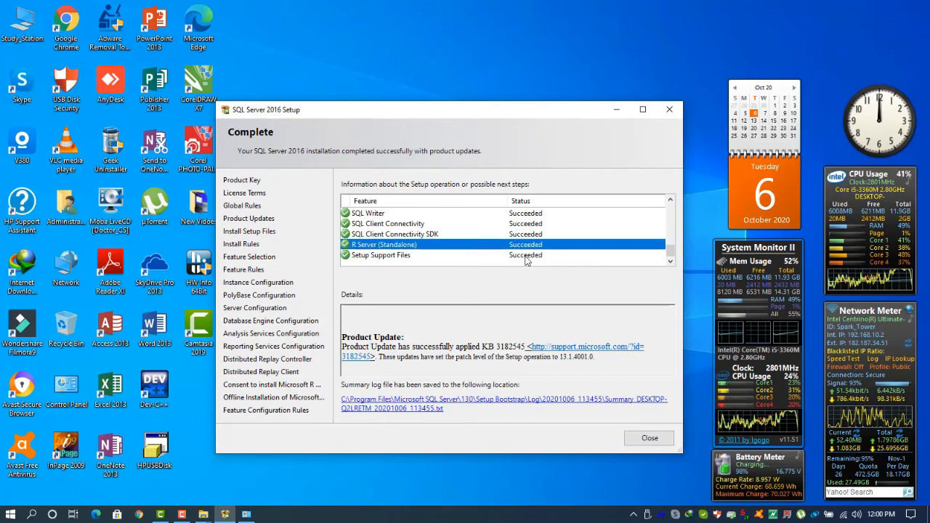
key("Up")
key("Up")
key("Up")
key("Up")
key("Up")
key("Up")
key("Up")
key("Up")
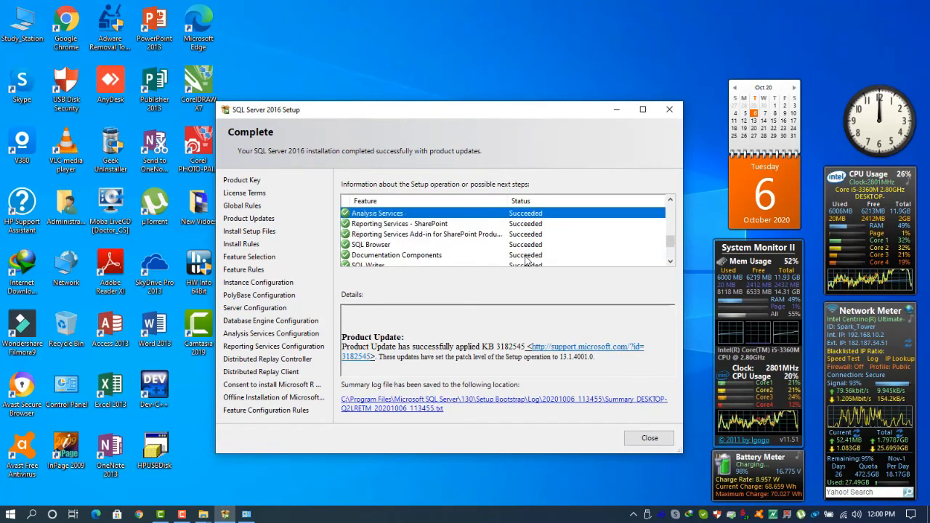
key("Up")
key("Up")
key("Up")
key("Up")
key("Up")
key("Up")
key("Up")
key("Up")
key("Up")
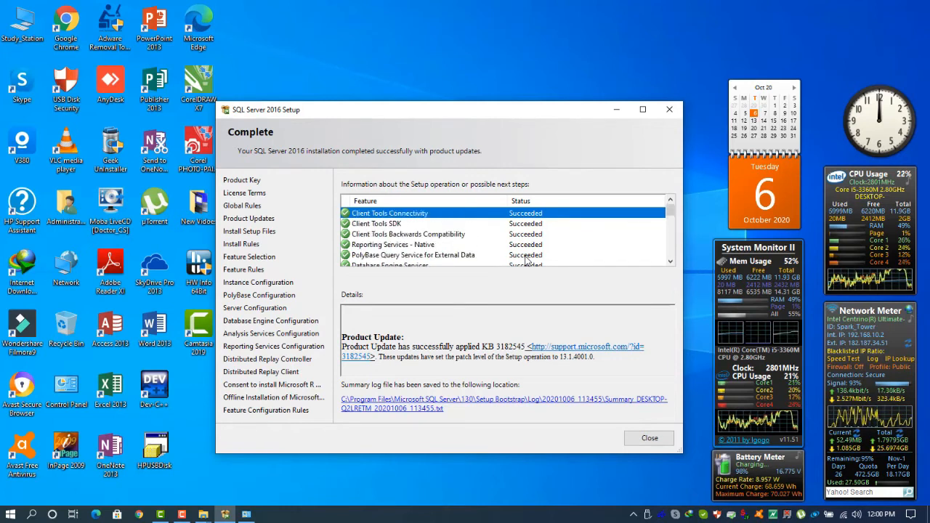
key("Down")
key("Down")
key("Down")
key("Down")
key("Down")
key("Down")
key("Down")
key("Down")
key("Down")
key("Down")
key("Down")
key("Down")
key("Down")
key("Down")
key("Down")
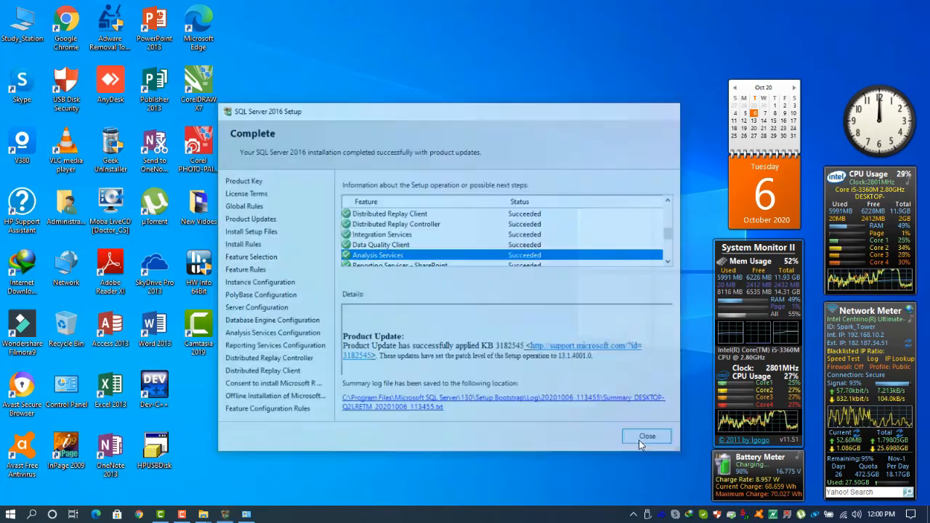
Close the completed SQL Server 2016 Setup and refresh the desktop
left_click(641, 438)
right_click(438, 211)
left_click(460, 136)
right_click(461, 136)
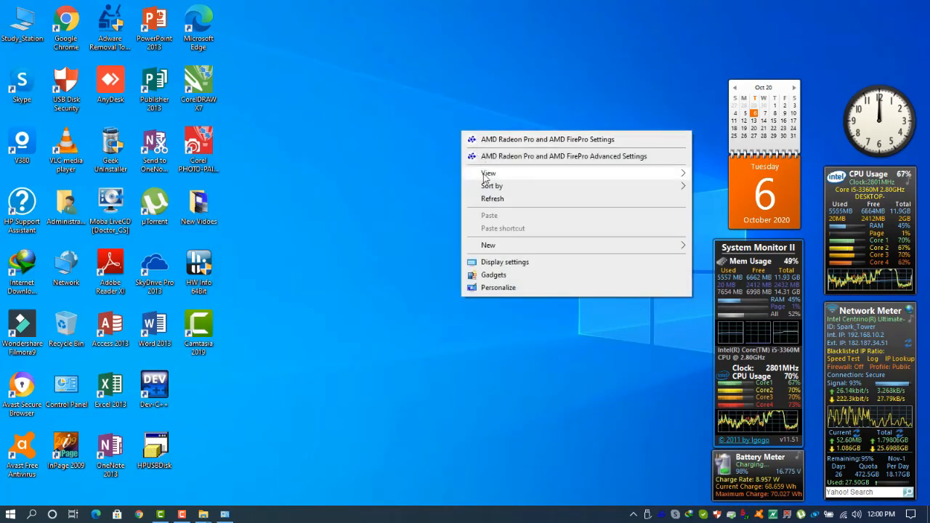
left_click(493, 199)
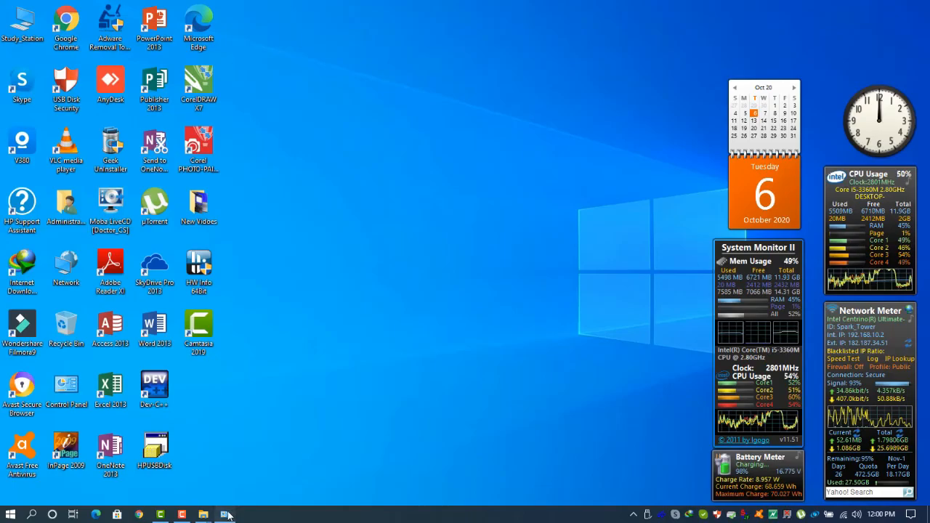
left_click(227, 515)
left_click(227, 514)
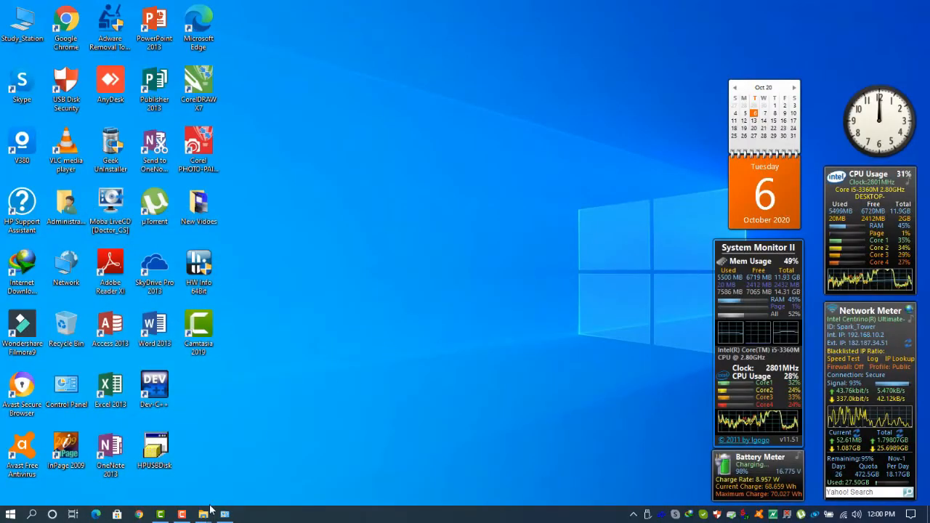
Close the SSD_100GB (D:) folder window, refresh the desktop and bring up the SQL Server 2016 Enterprise DVD window
mouse_move(207, 512)
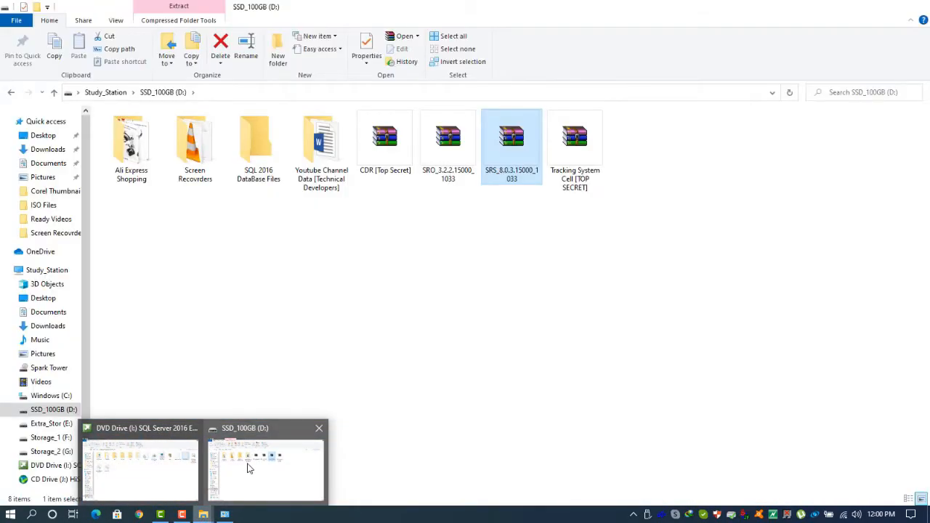
left_click(247, 469)
left_click(917, 7)
right_click(485, 211)
left_click(516, 279)
left_click(203, 514)
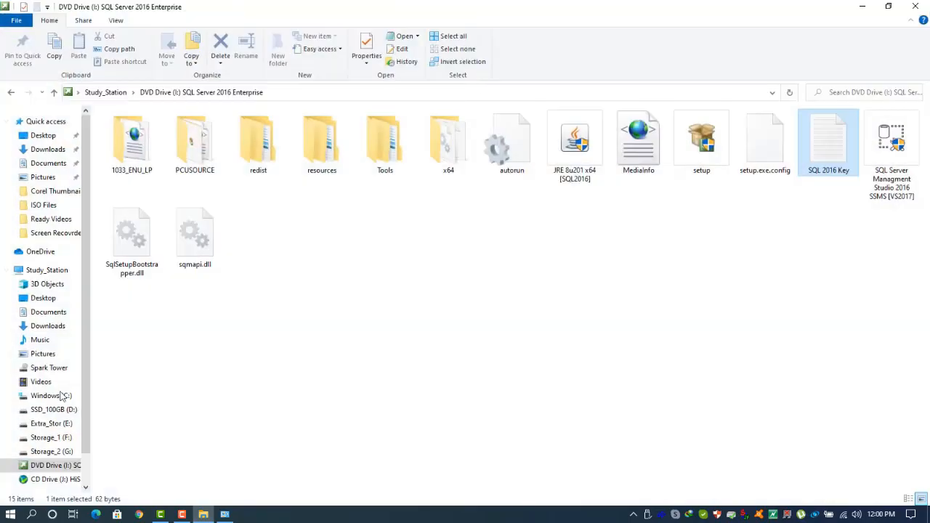
Examine the recently added SQL Server 2016 programs in the list of installed apps
left_click(10, 515)
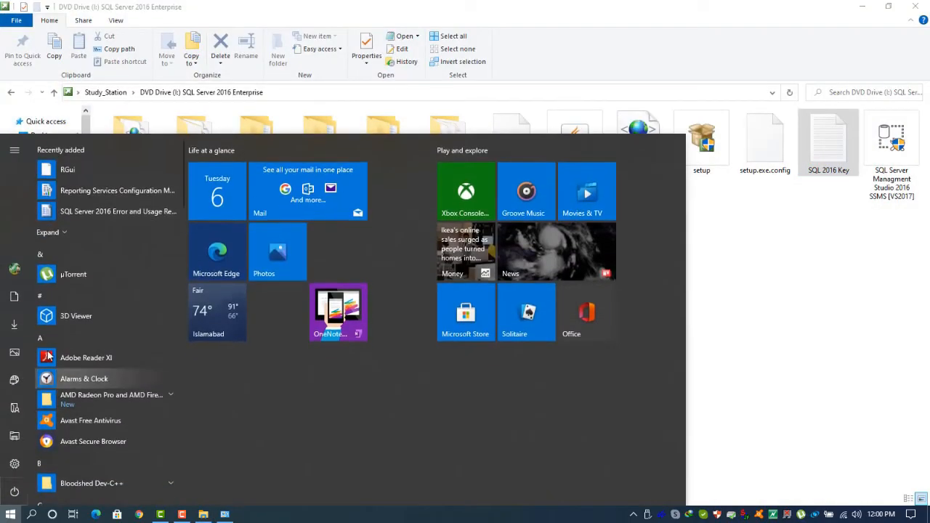
left_click(55, 233)
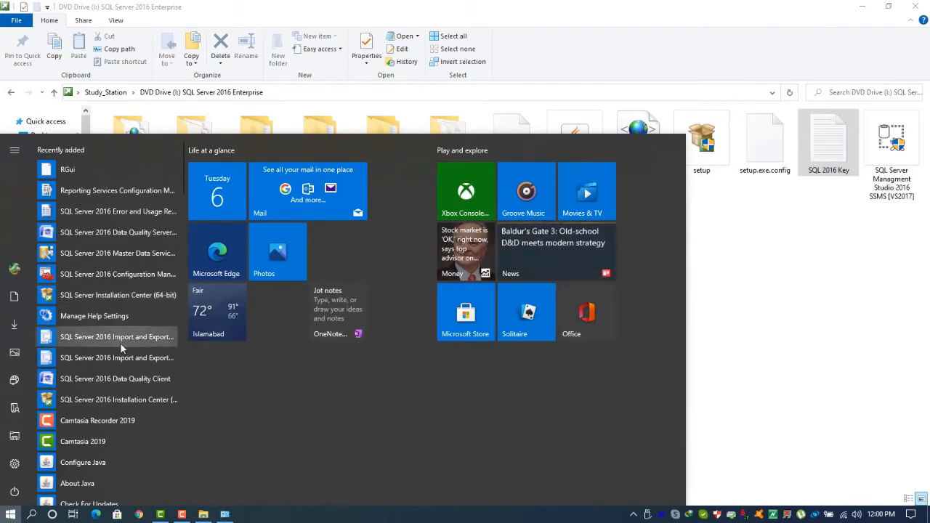
scroll(120, 346, "down", 1)
scroll(130, 334, "down", 1)
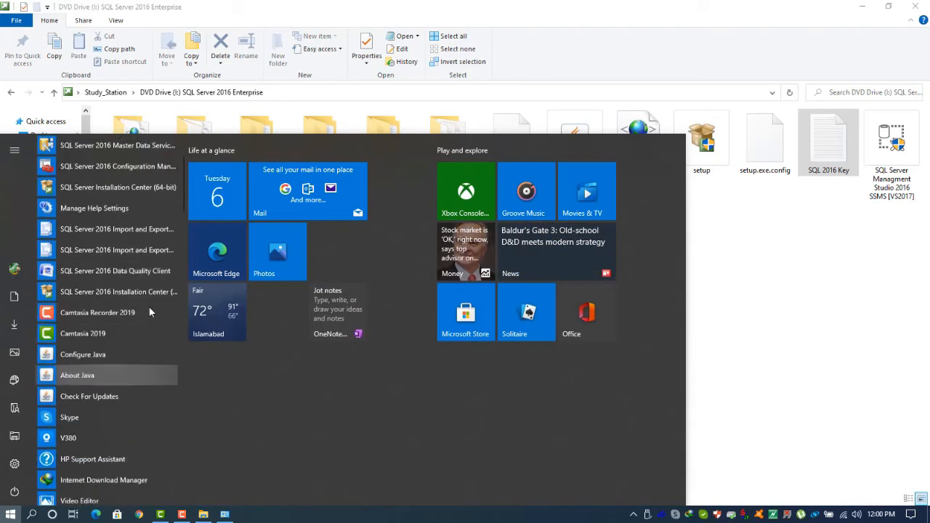
left_click(567, 6)
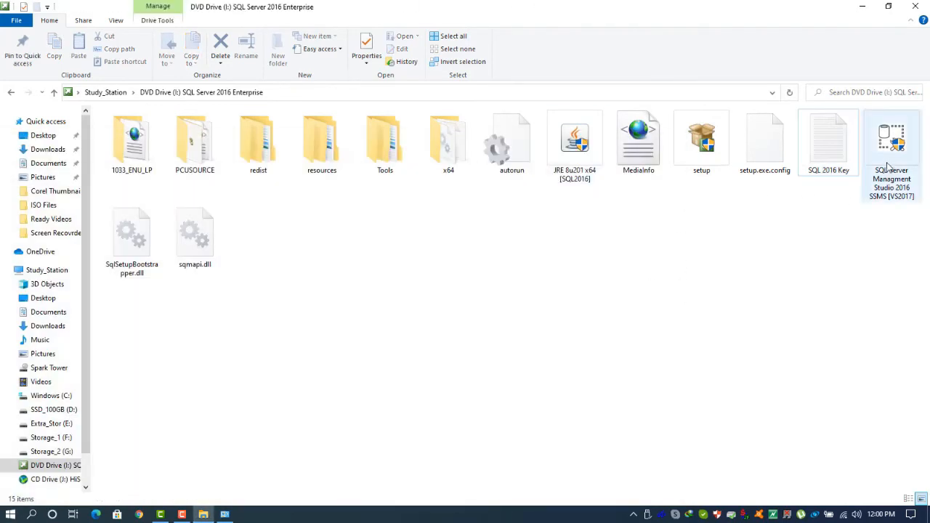
Run the SQL Server Managment Studio 2016 SSMS [VS2017] installer from the DVD as administrator
left_click(890, 166)
right_click(891, 166)
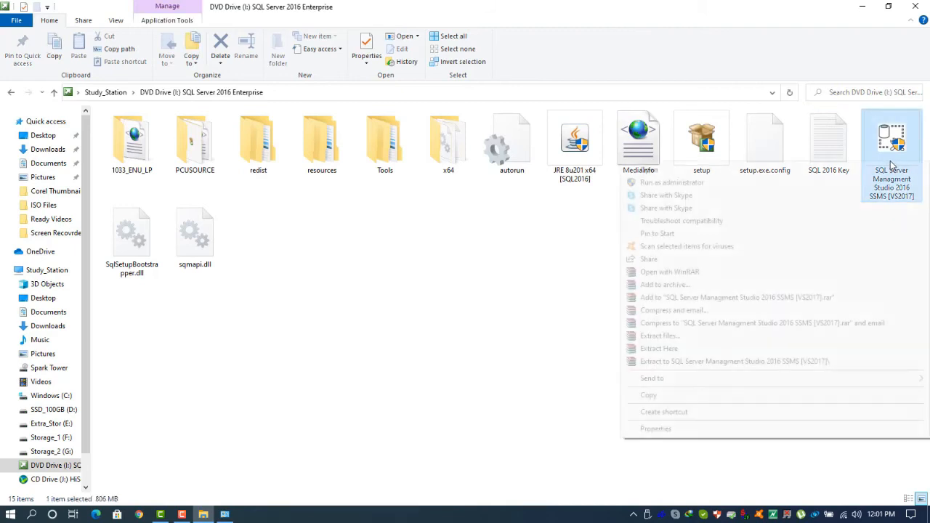
left_click(576, 257)
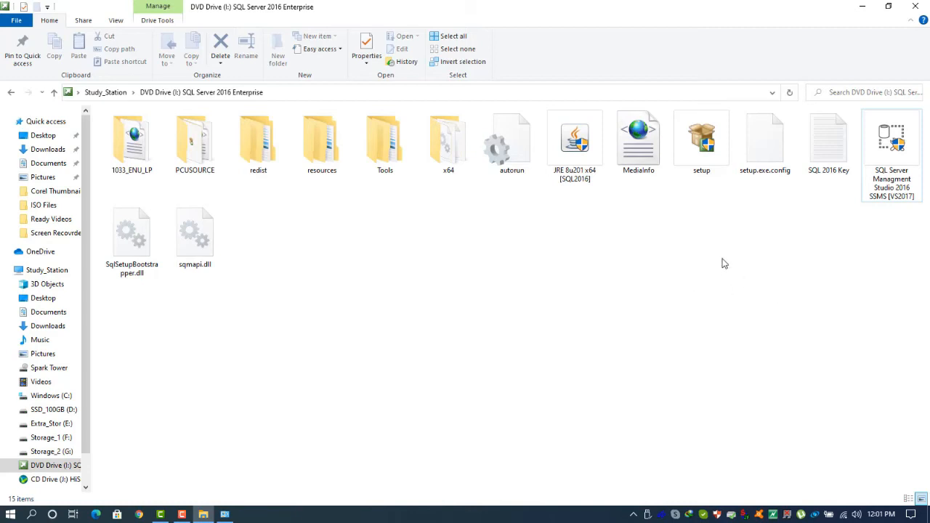
right_click(898, 157)
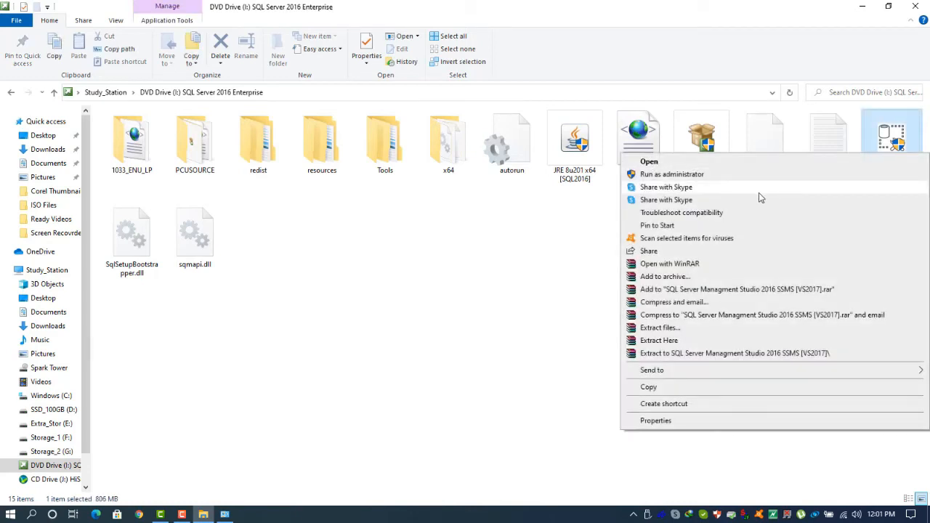
left_click(581, 240)
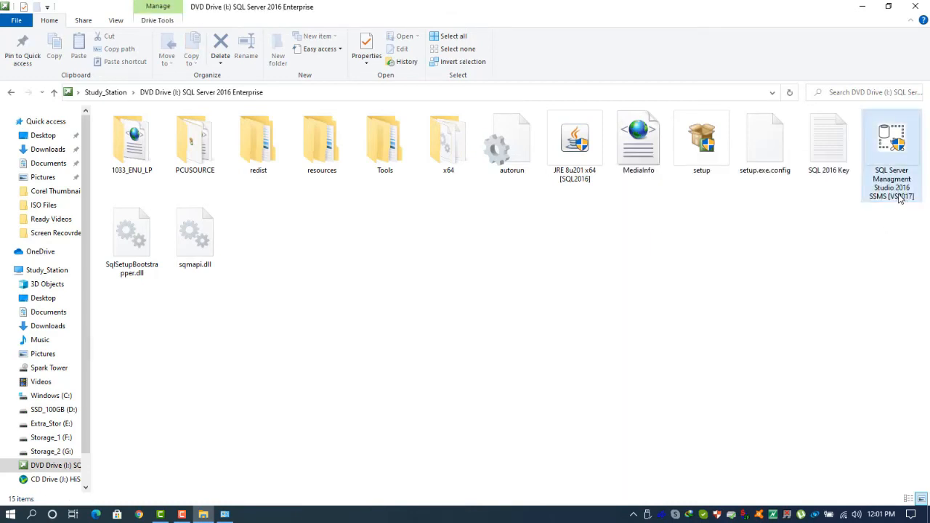
right_click(894, 166)
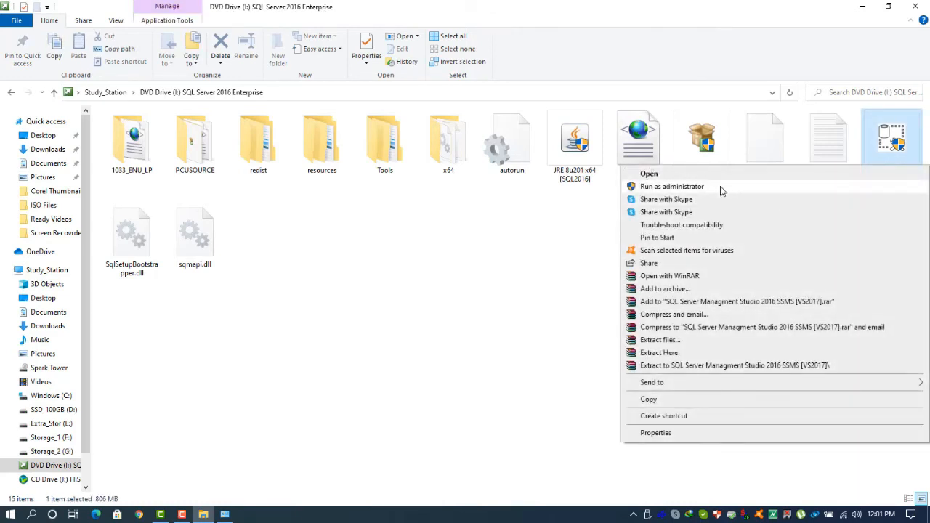
left_click(671, 186)
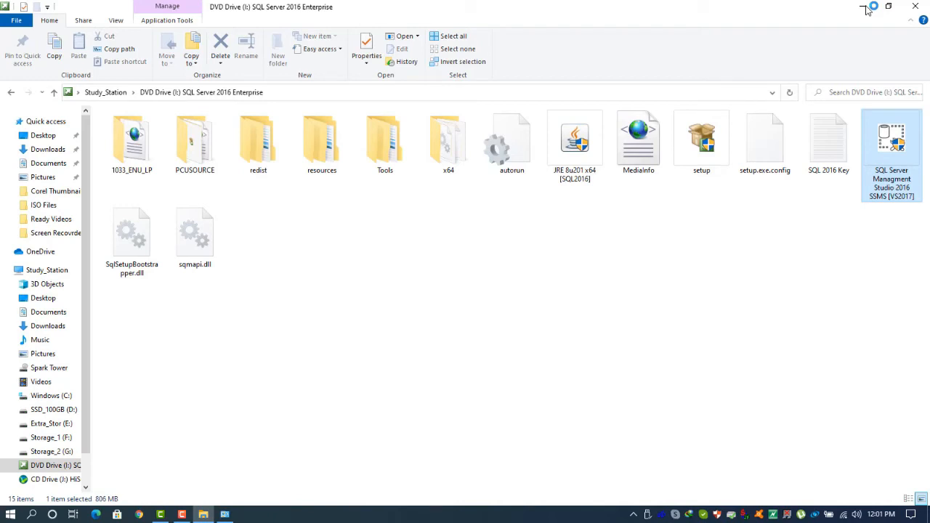
Check the Windows Defender Firewall settings for private and public networks and minimize the open windows
left_click(224, 515)
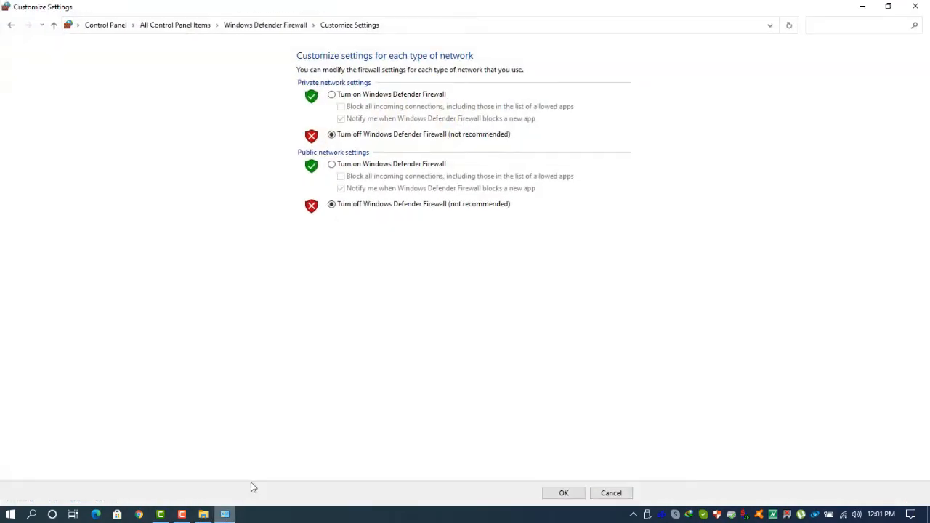
left_click(859, 9)
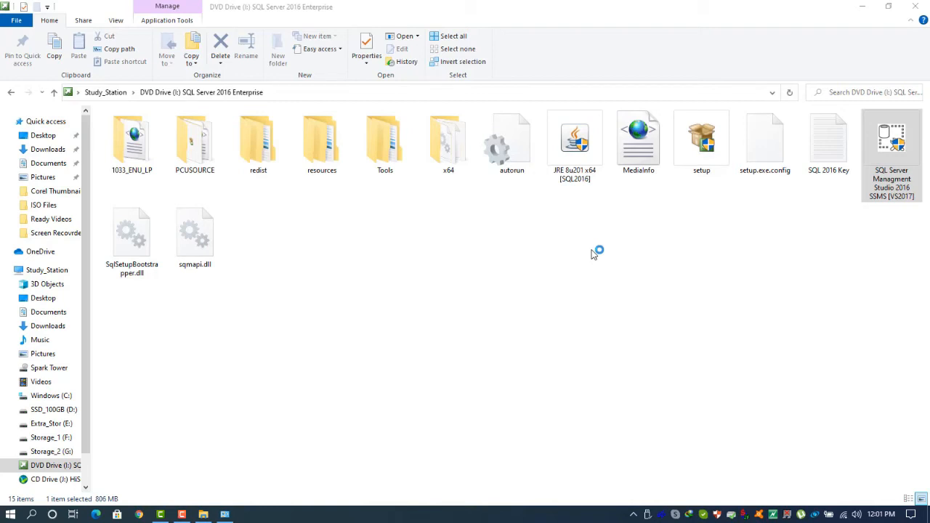
left_click(864, 6)
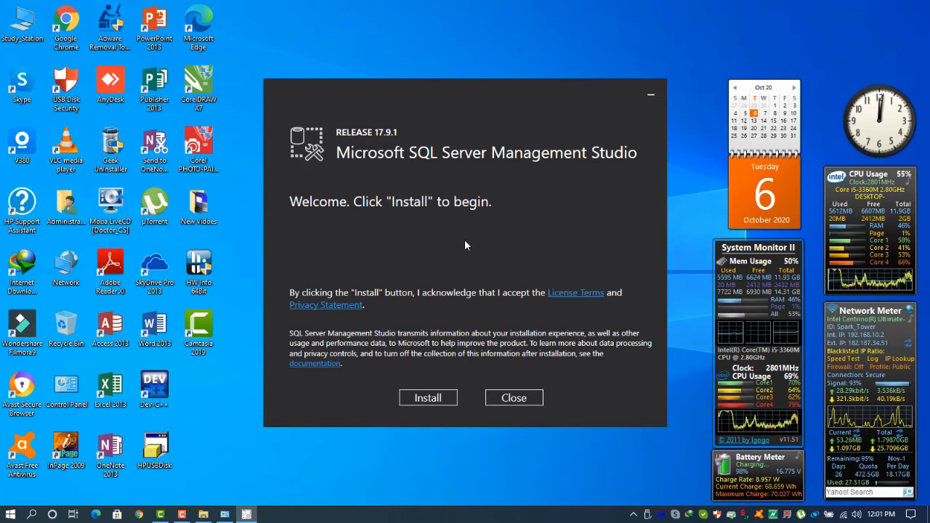
Start the installation of Microsoft SQL Server Management Studio release 17.9.1 and refresh the desktop
left_click(426, 398)
right_click(492, 6)
left_click(513, 67)
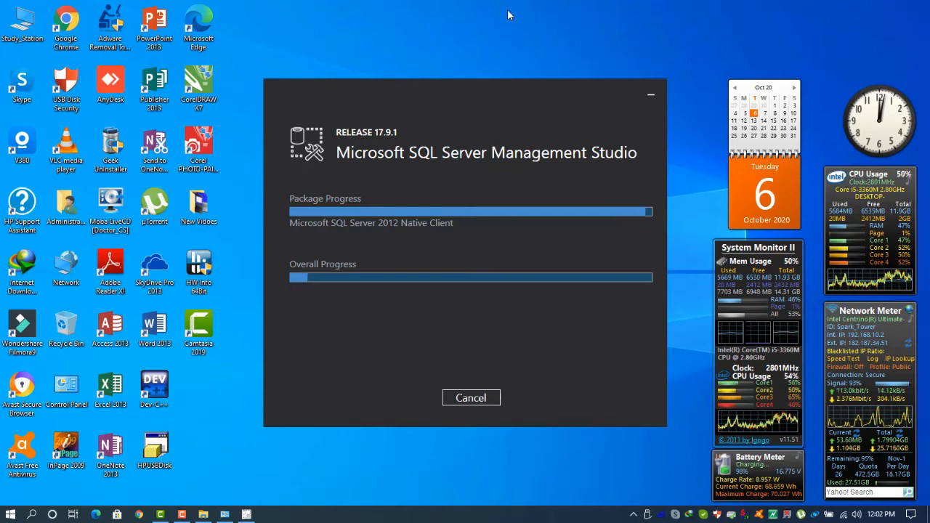
right_click(508, 15)
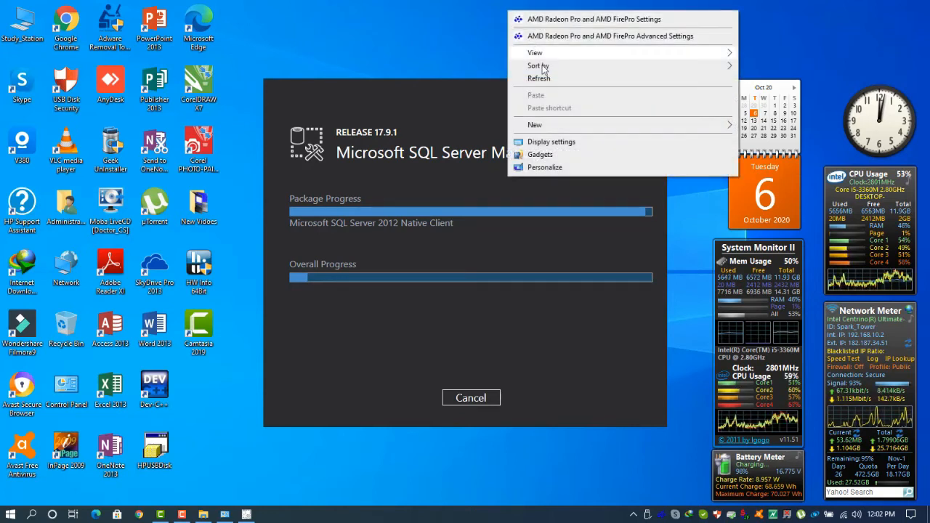
left_click(547, 80)
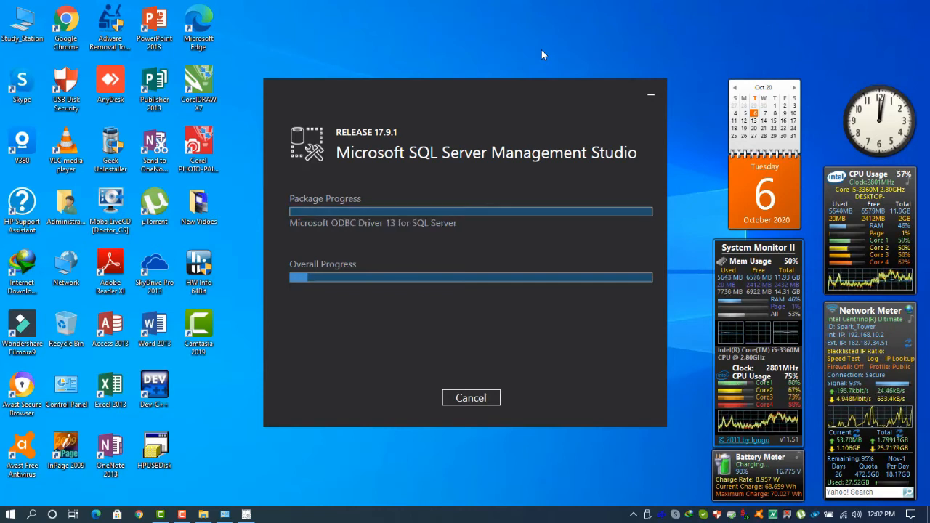
right_click(540, 48)
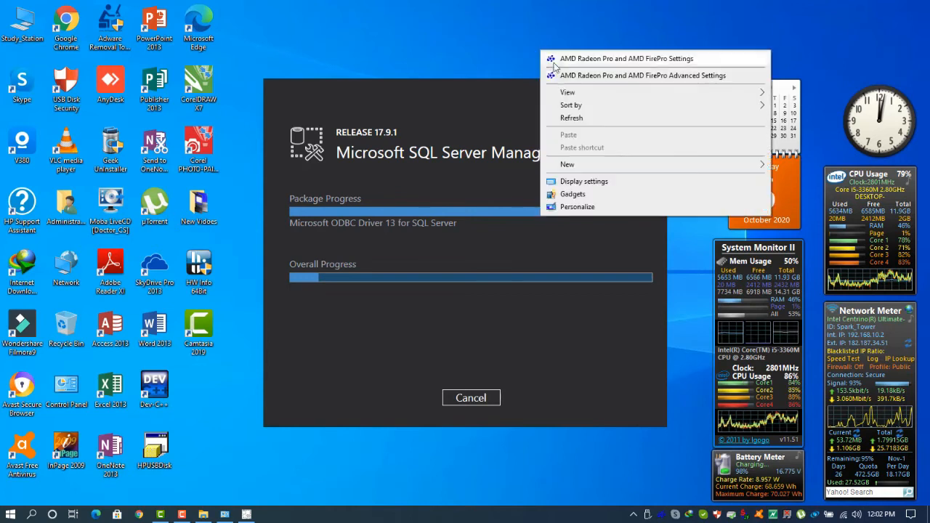
left_click(563, 117)
right_click(500, 3)
left_click(522, 71)
right_click(495, 16)
left_click(525, 85)
right_click(494, 21)
left_click(524, 86)
right_click(492, 27)
left_click(525, 94)
right_click(498, 4)
left_click(529, 70)
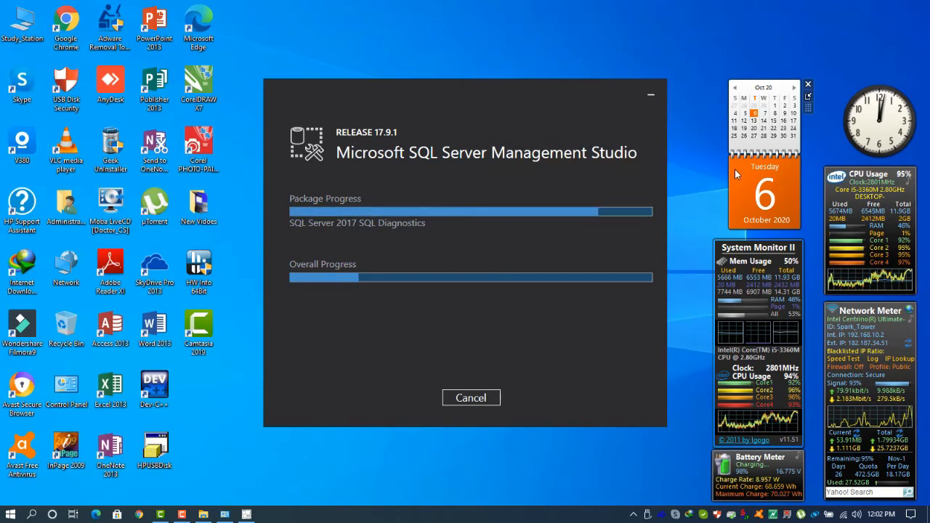
right_click(566, 2)
left_click(639, 66)
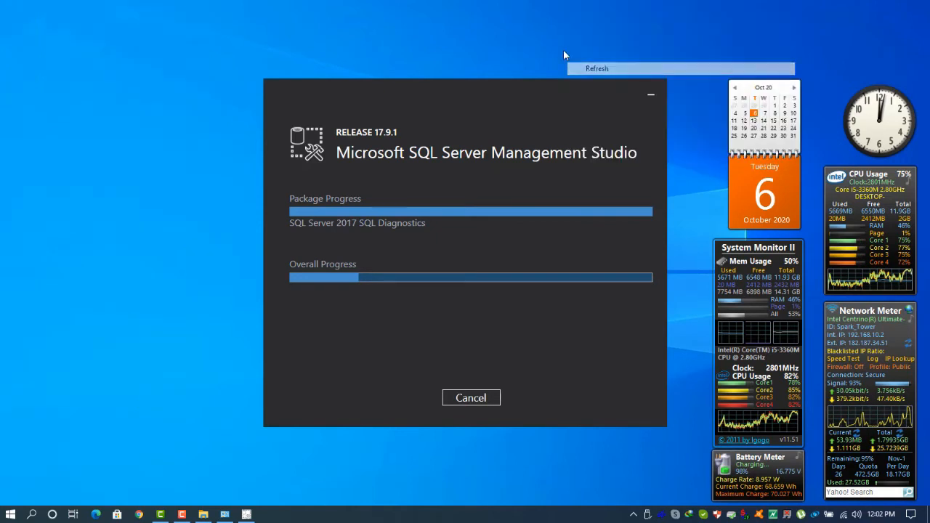
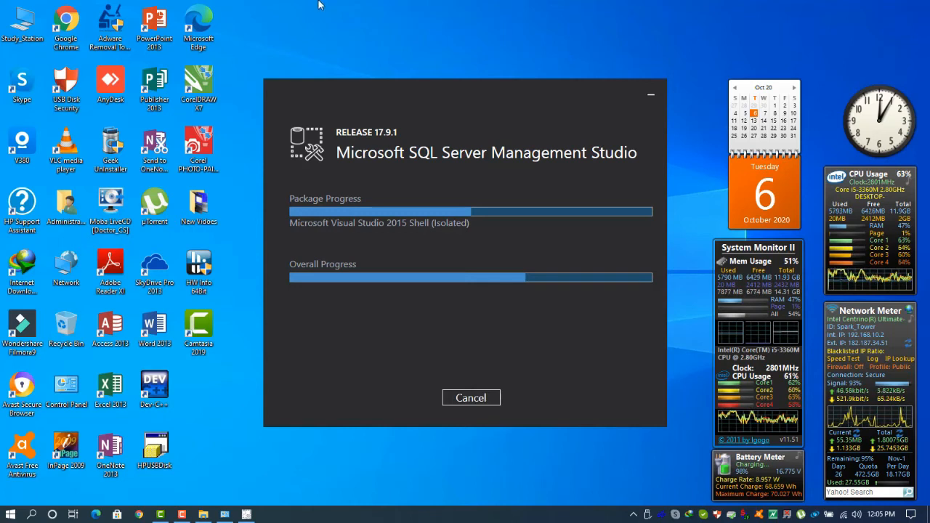
right_click(314, 3)
left_click(343, 68)
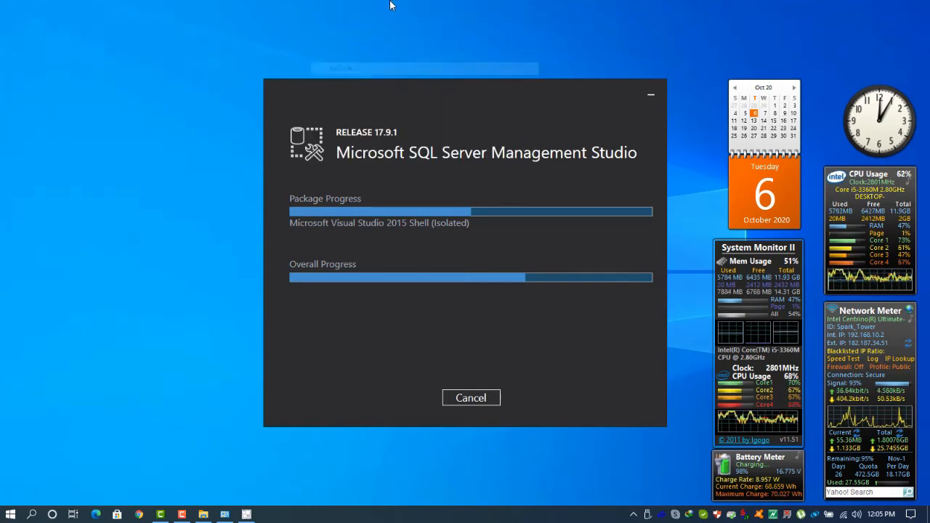
Open the AMD Radeon Pro and AMD FirePro Settings window and close it again
right_click(390, 4)
left_click(425, 9)
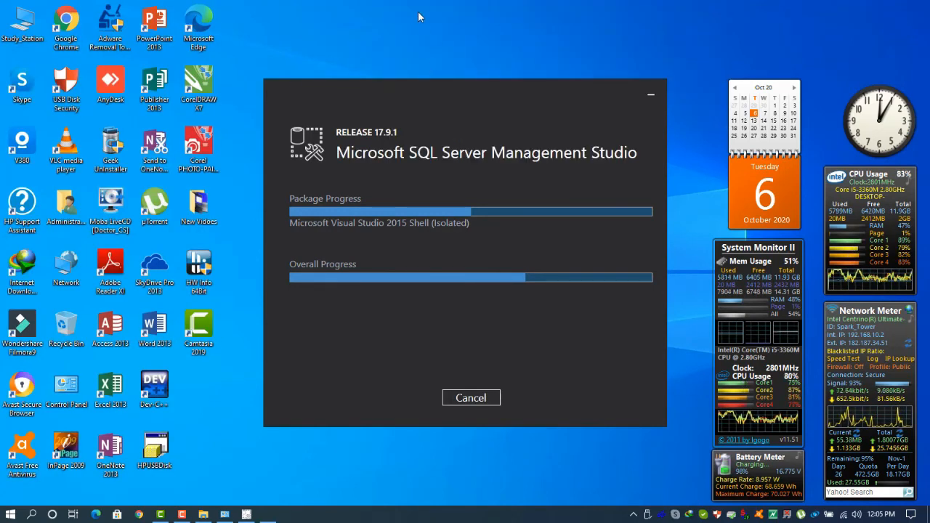
right_click(417, 12)
left_click(446, 78)
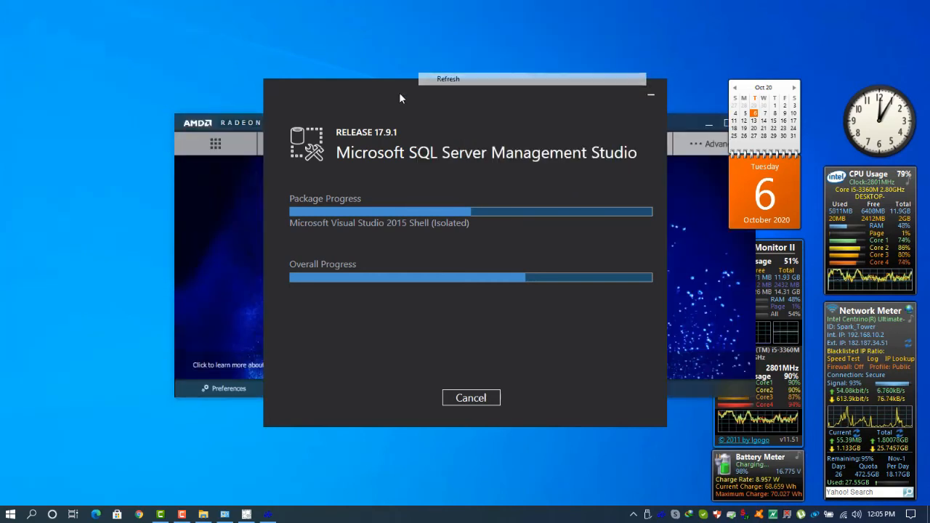
left_click(242, 127)
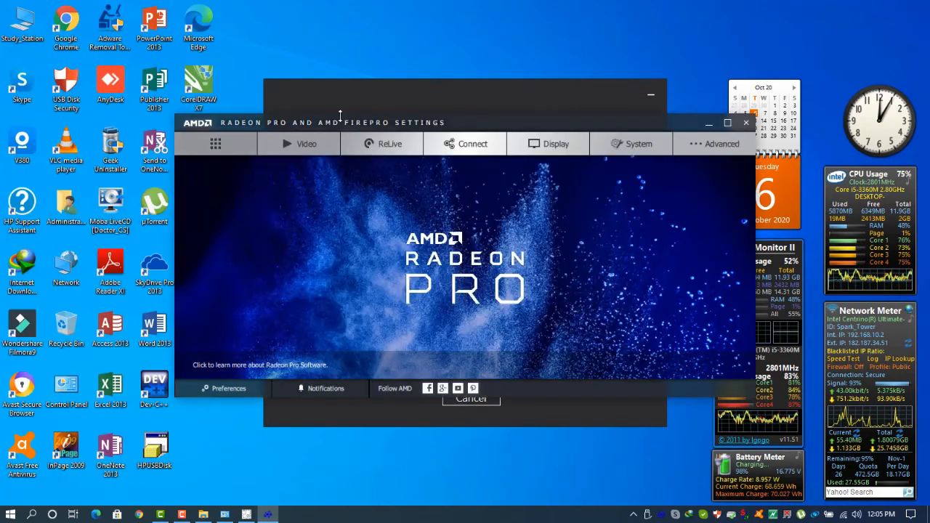
left_click(743, 125)
right_click(393, 4)
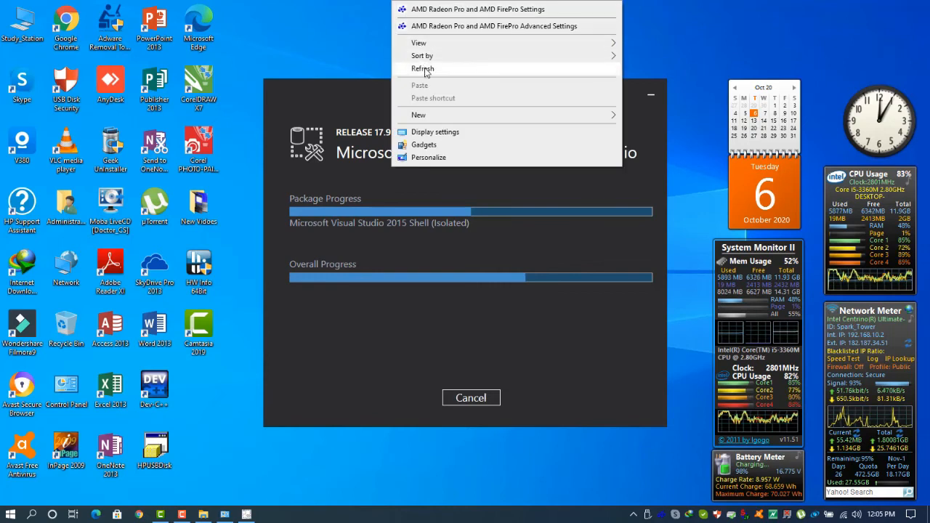
left_click(429, 67)
right_click(409, 6)
left_click(443, 67)
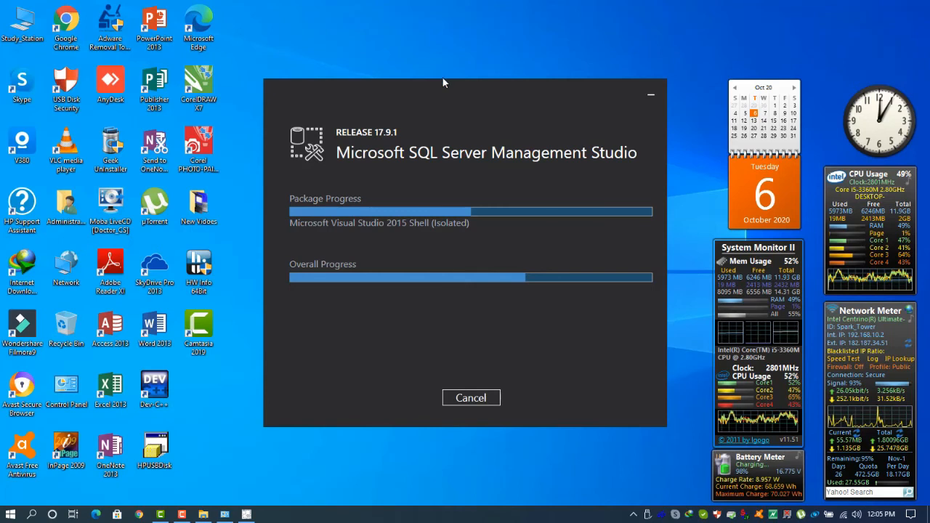
left_click_drag(462, 91, 428, 78)
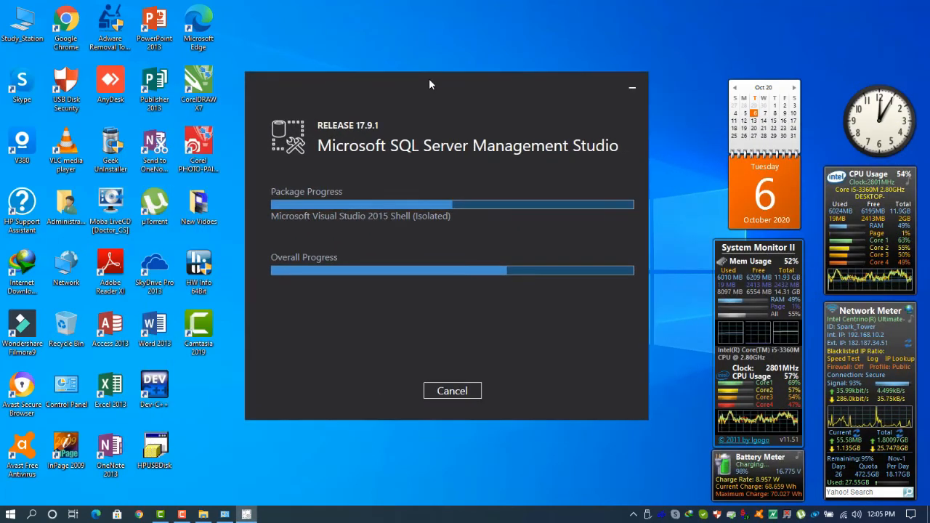
right_click(436, 37)
left_click(472, 99)
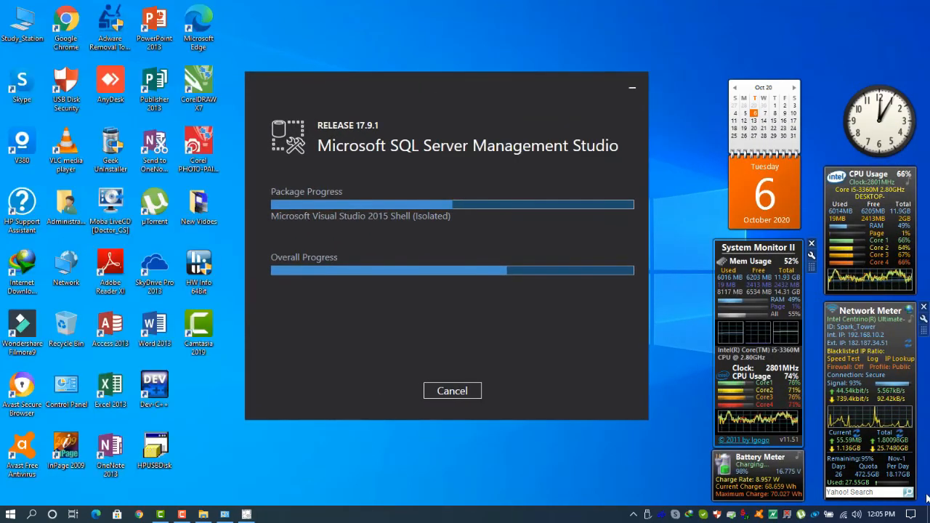
left_click(911, 515)
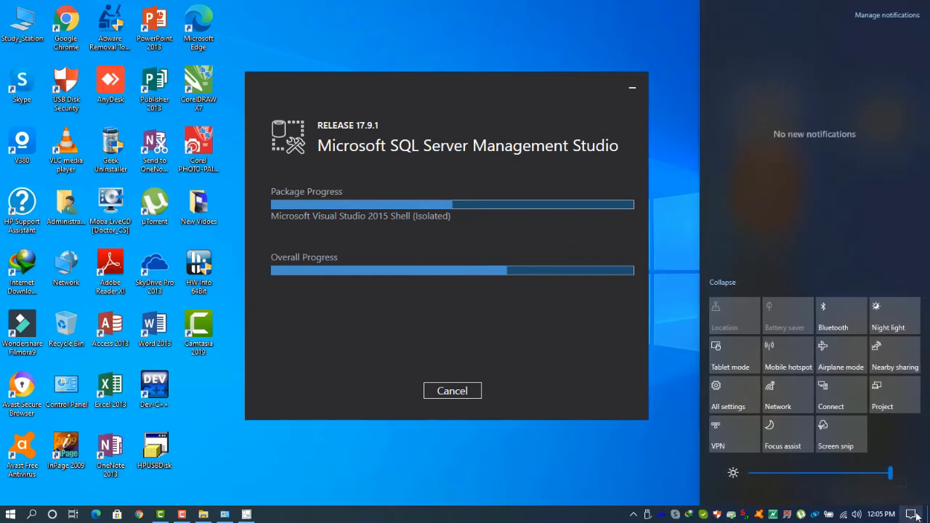
left_click(914, 513)
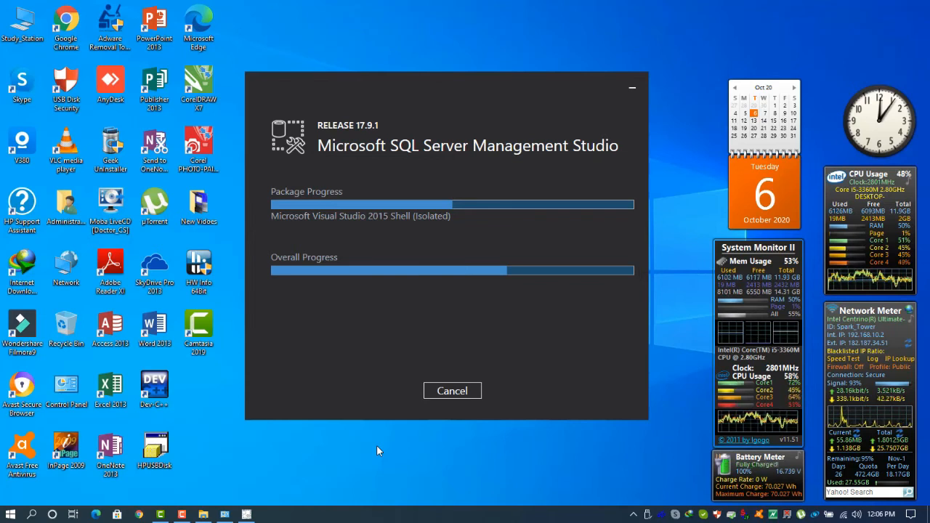
right_click(658, 137)
left_click(686, 204)
left_click_drag(514, 94, 538, 96)
Open the SQL Server 2016 Enterprise DVD drive (I:) from Study_Station and refresh its contents
double_click(23, 23)
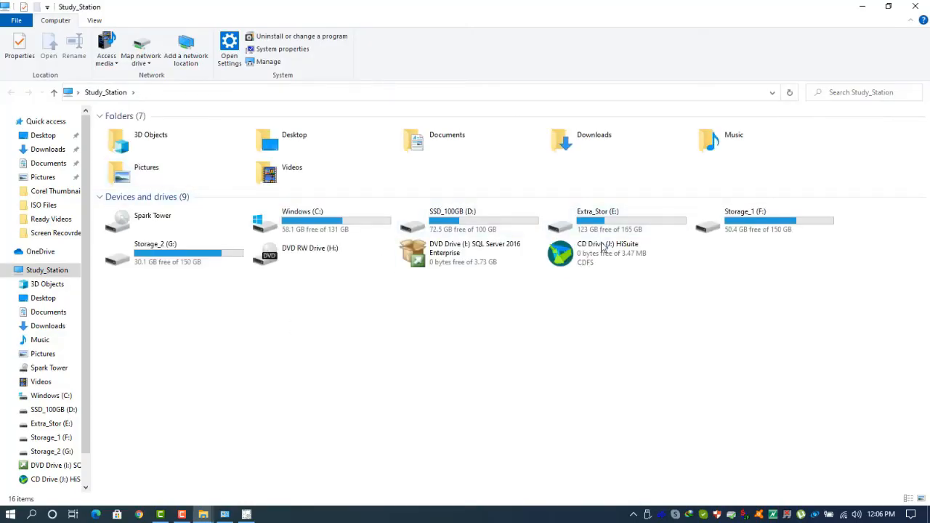
double_click(417, 254)
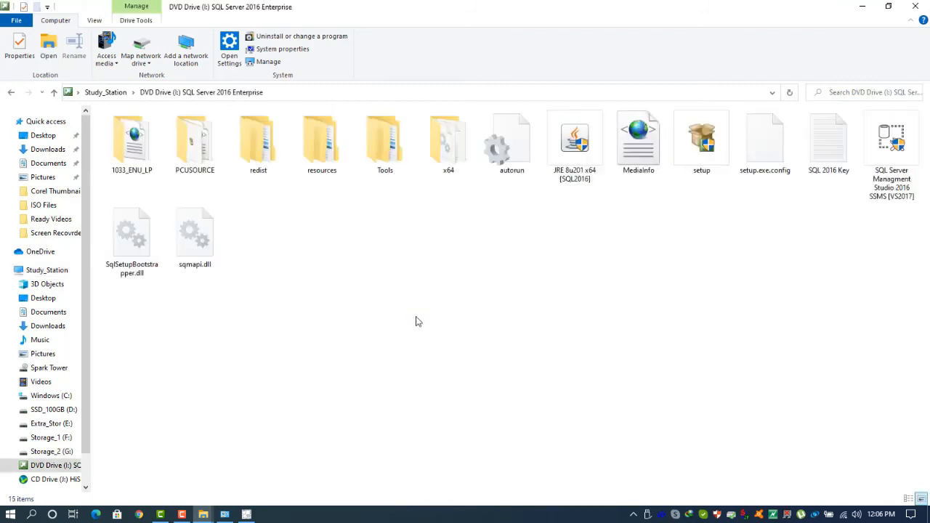
right_click(432, 278)
left_click(462, 357)
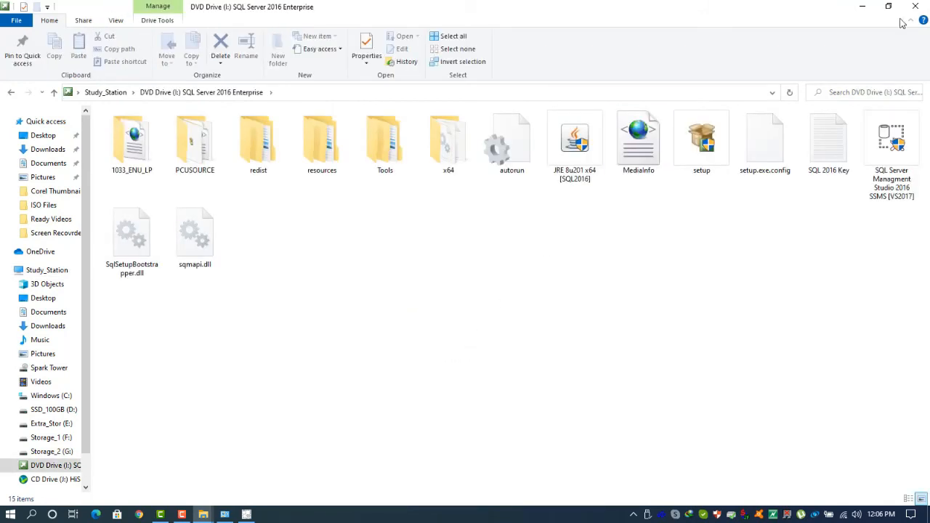
Close the SQL Server 2016 Enterprise DVD drive window and reposition the Management Studio installer window on the desktop
left_click(915, 6)
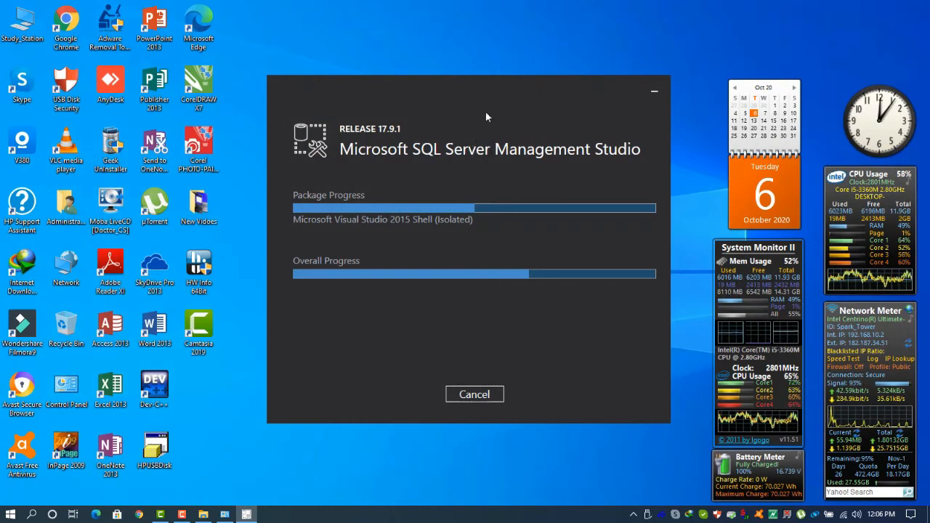
left_click_drag(491, 103, 447, 114)
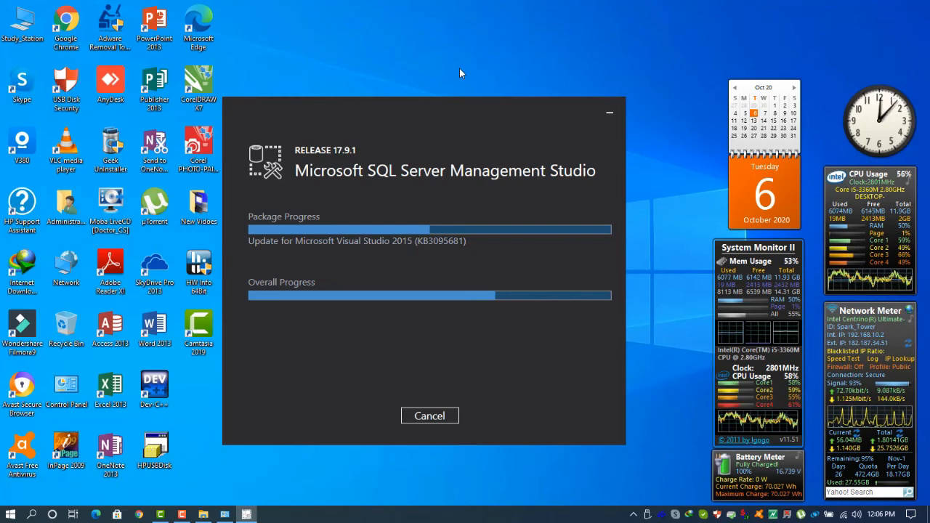
right_click(467, 73)
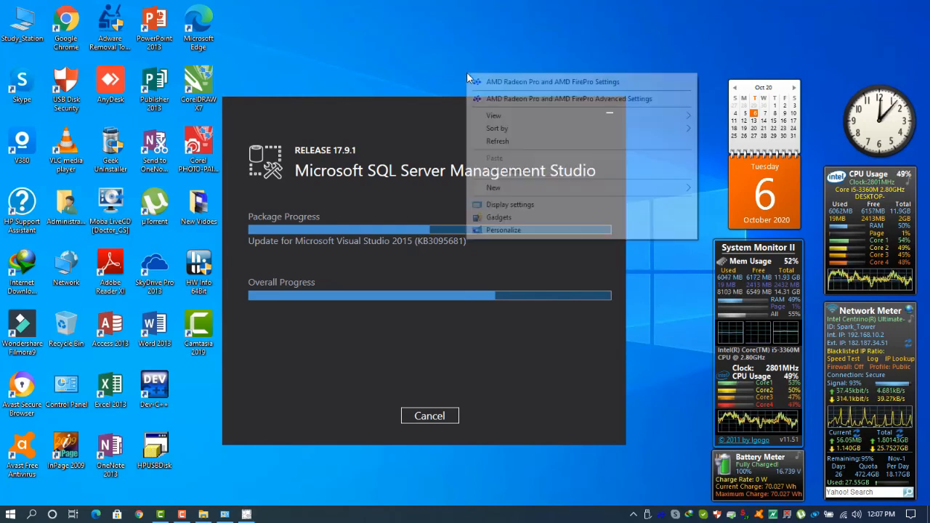
left_click(497, 141)
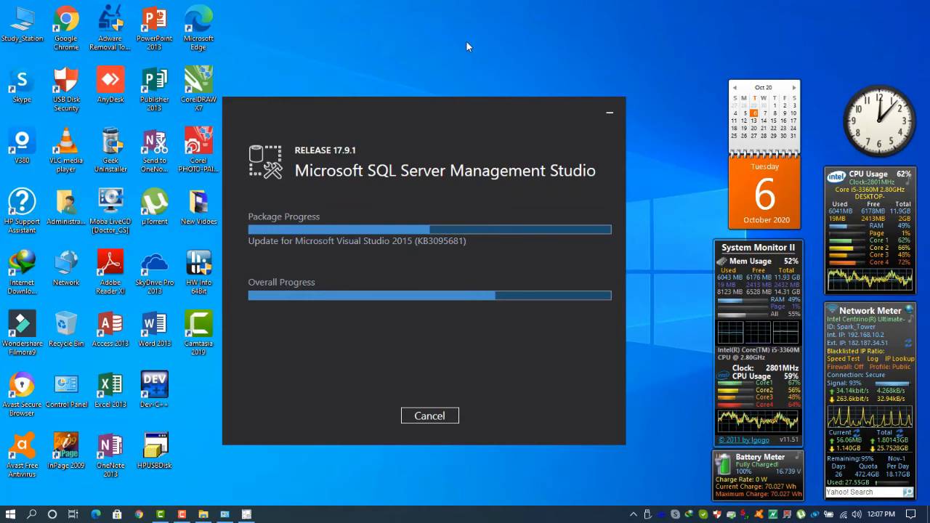
right_click(467, 45)
left_click(494, 113)
right_click(449, 41)
left_click(480, 105)
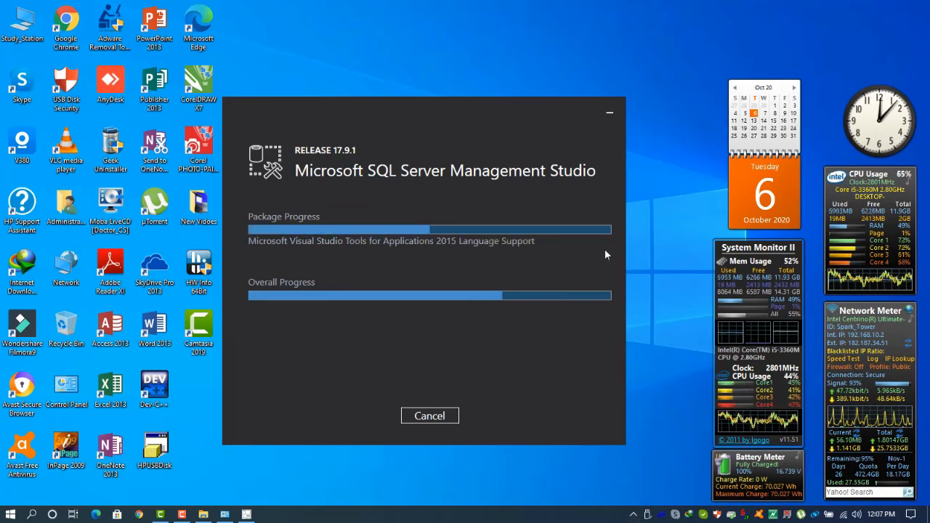
right_click(470, 11)
left_click(498, 77)
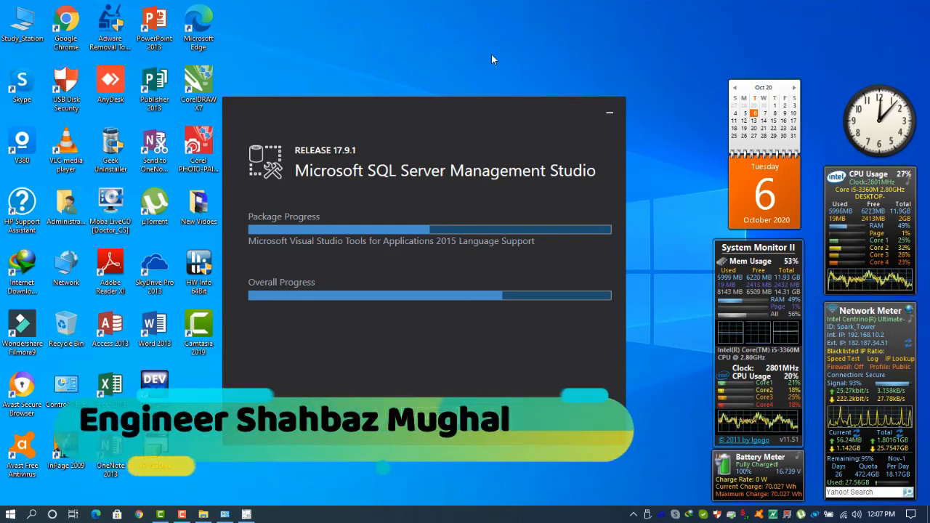
right_click(363, 2)
left_click(393, 68)
left_click_drag(378, 115, 454, 100)
right_click(432, 14)
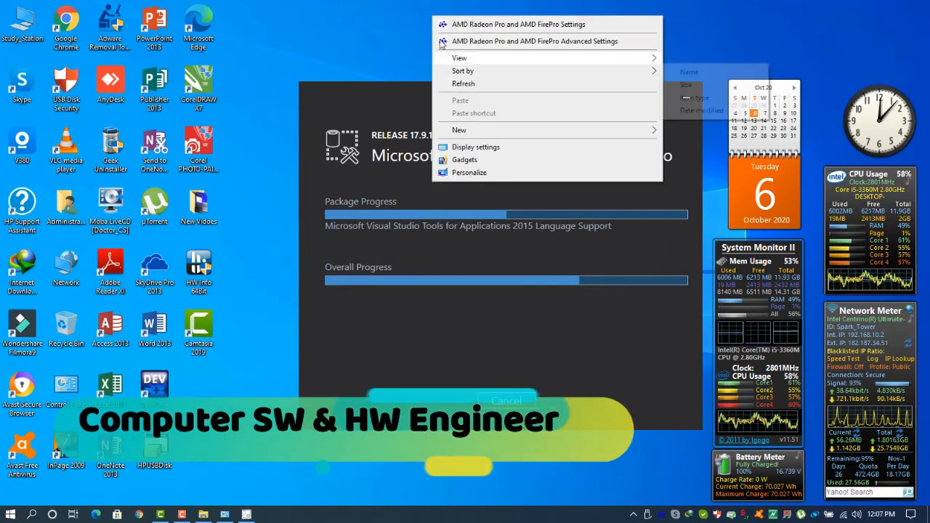
right_click(419, 14)
right_click(413, 13)
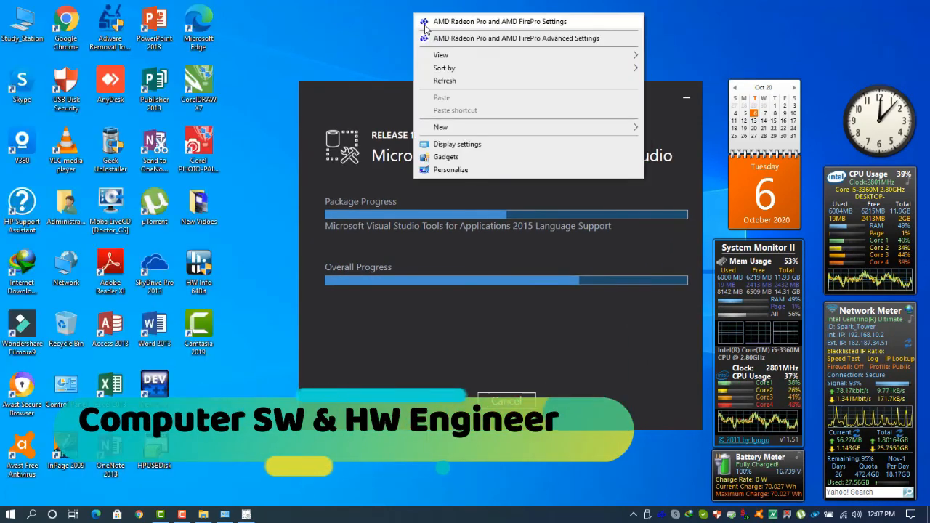
left_click(450, 80)
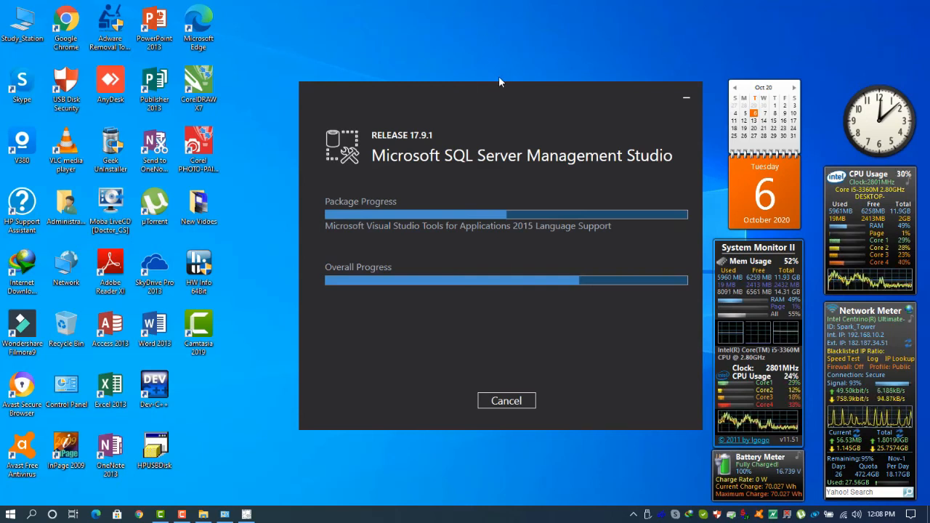
Reposition the Management Studio installer window and turn on airplane mode
left_click_drag(512, 91, 458, 98)
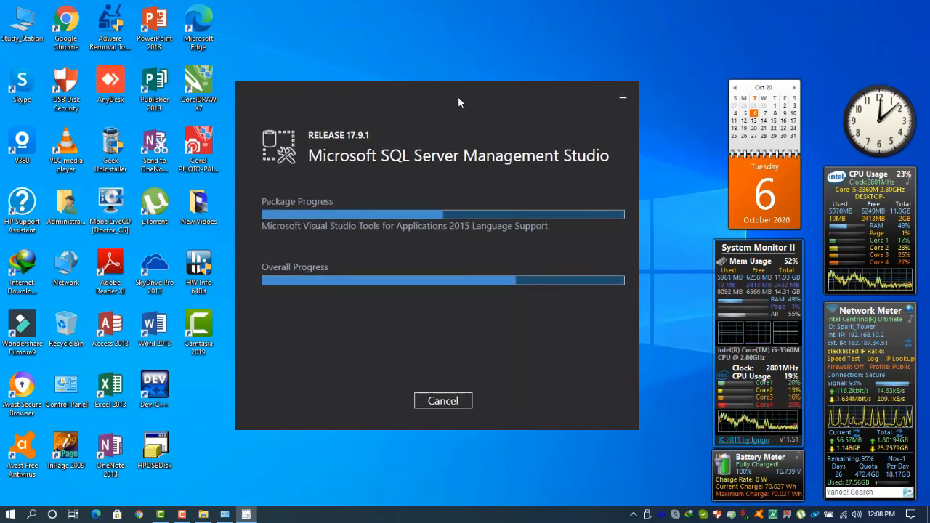
key("XF86RFKill")
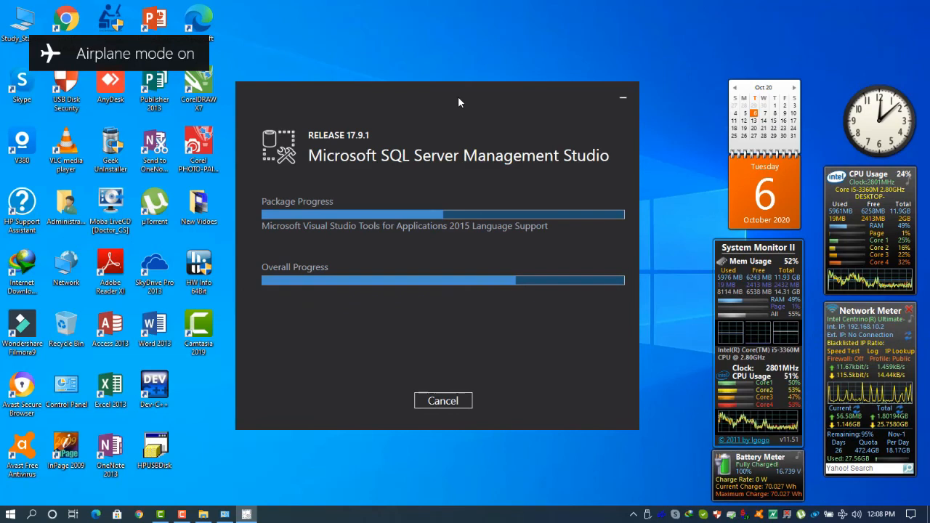
right_click(443, 37)
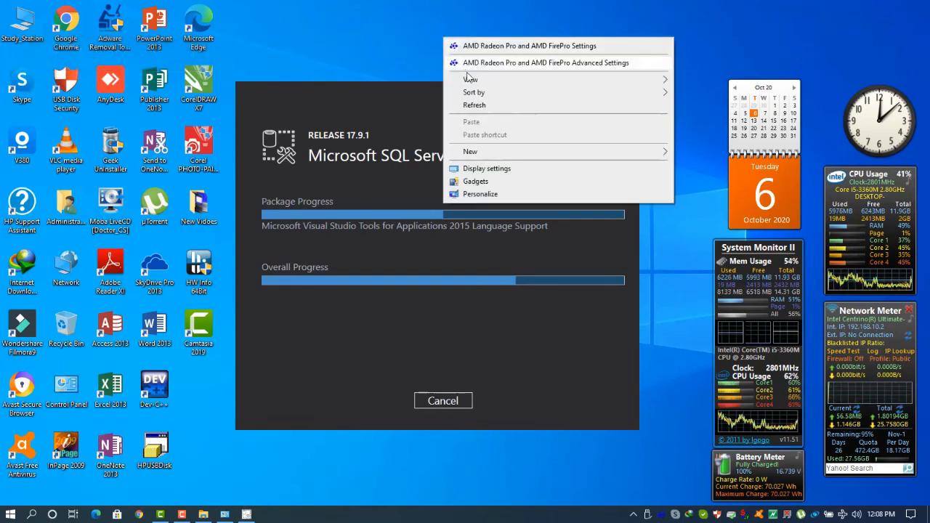
left_click(472, 102)
right_click(428, 30)
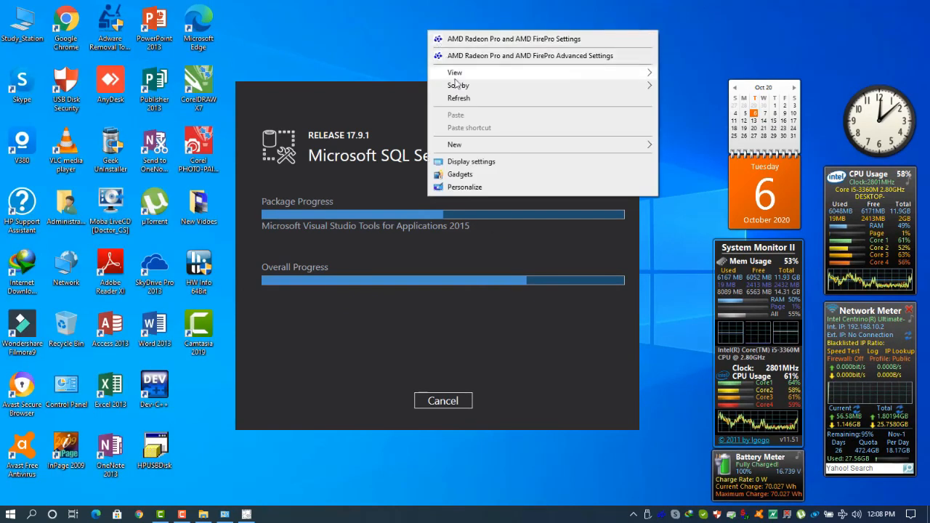
left_click(458, 97)
right_click(432, 11)
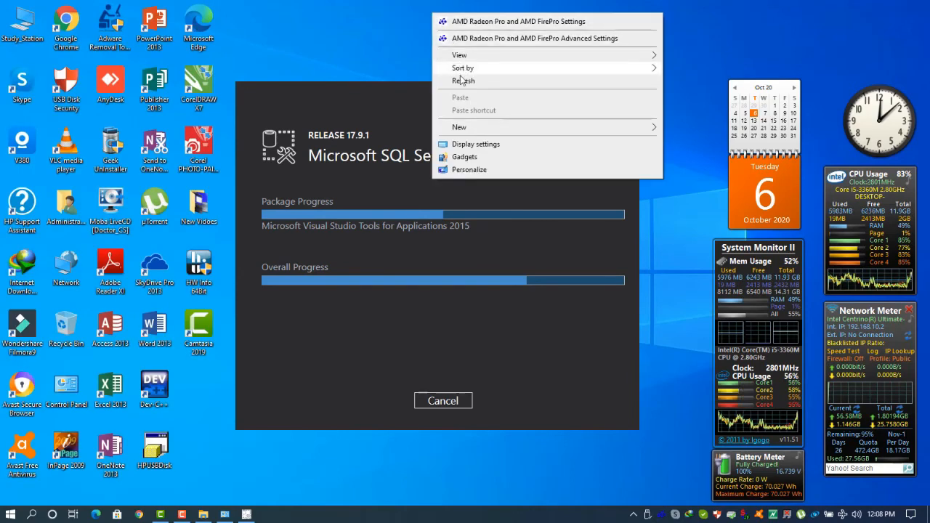
left_click(461, 79)
right_click(442, 34)
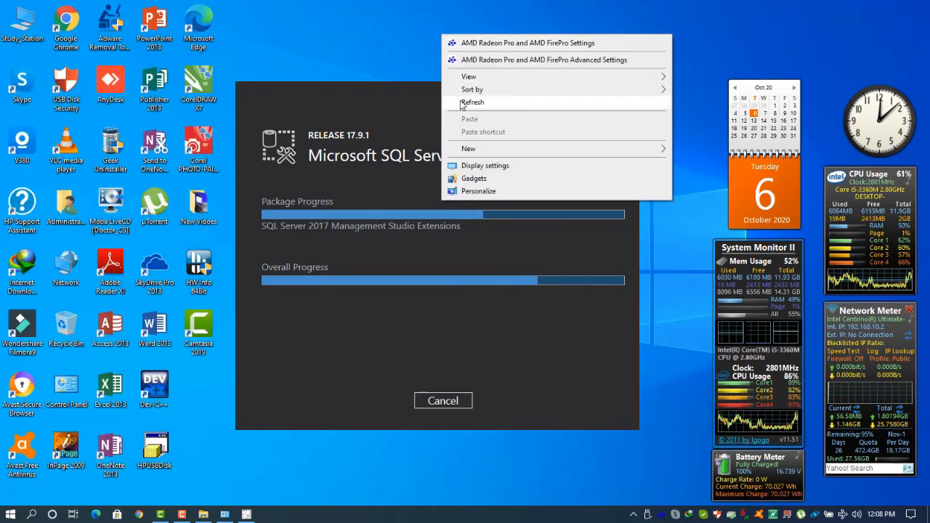
left_click(464, 100)
right_click(439, 23)
left_click(471, 90)
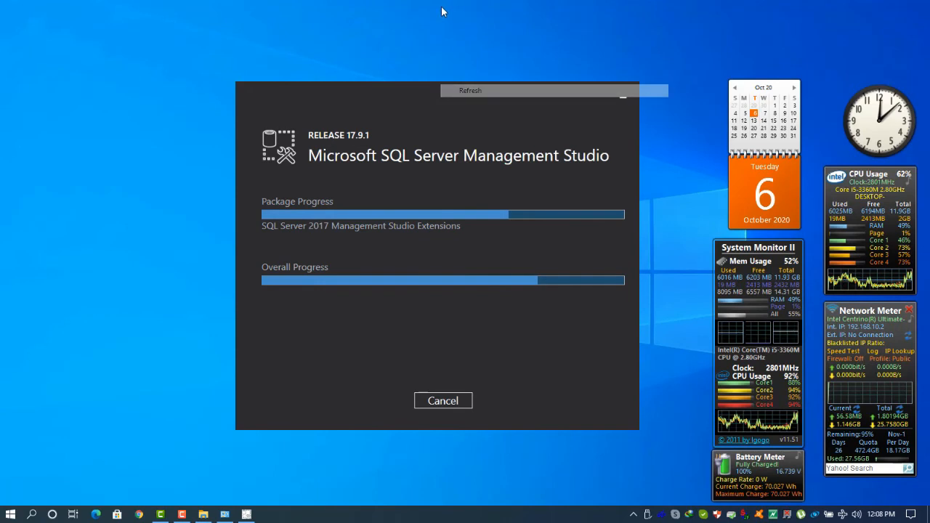
right_click(443, 7)
left_click(469, 76)
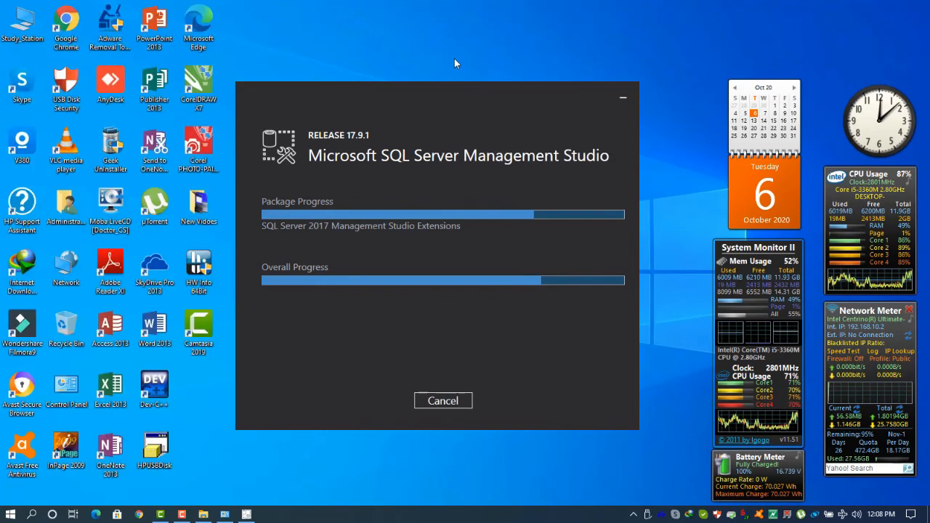
right_click(459, 12)
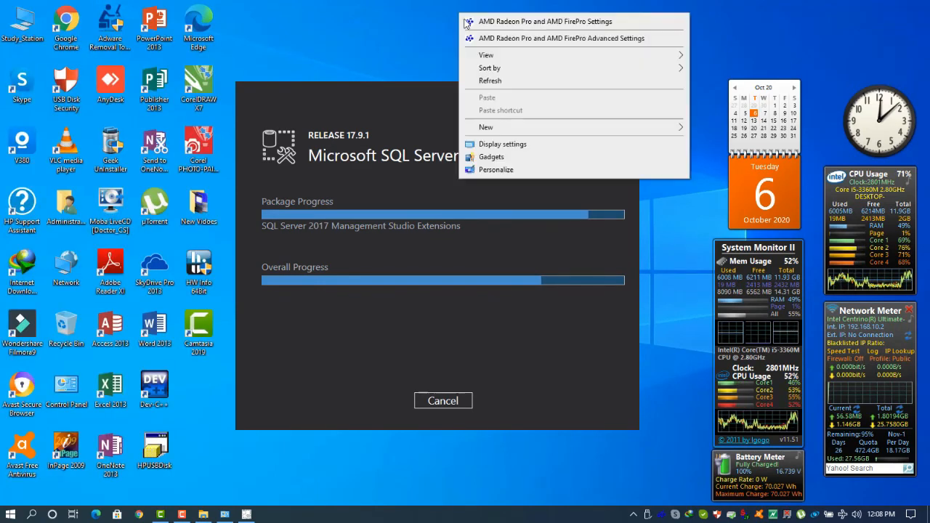
left_click(457, 85)
right_click(454, 16)
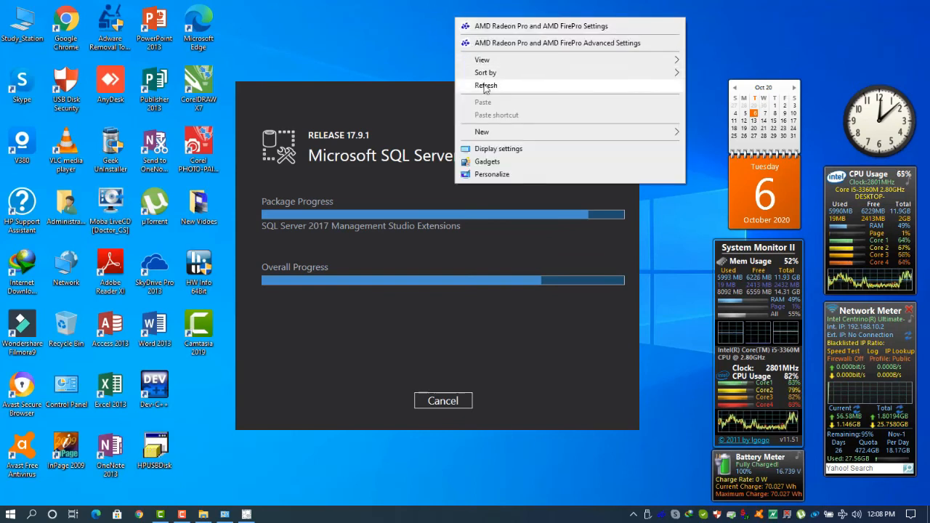
left_click(485, 85)
right_click(445, 13)
left_click(472, 80)
right_click(450, 38)
left_click(478, 107)
right_click(452, 10)
left_click(481, 75)
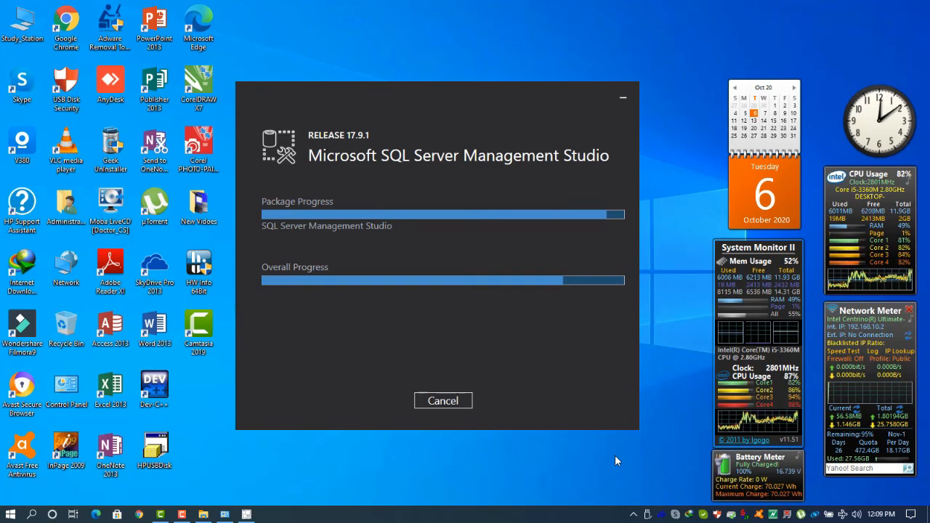
right_click(419, 6)
left_click(457, 68)
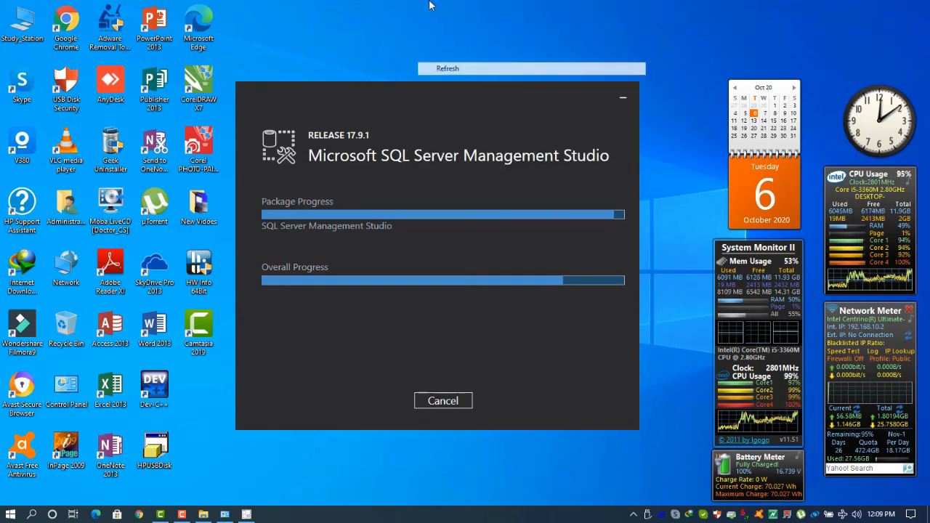
right_click(429, 2)
left_click(455, 69)
right_click(429, 3)
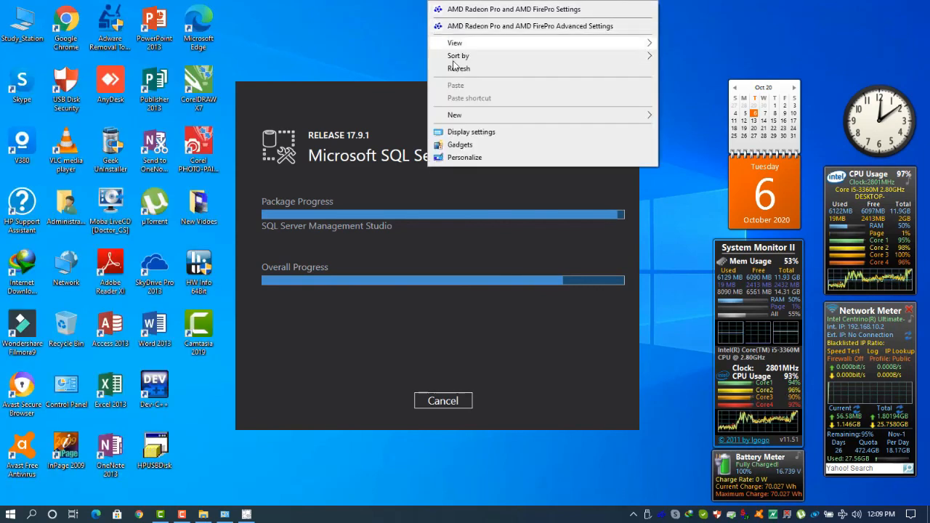
left_click(456, 69)
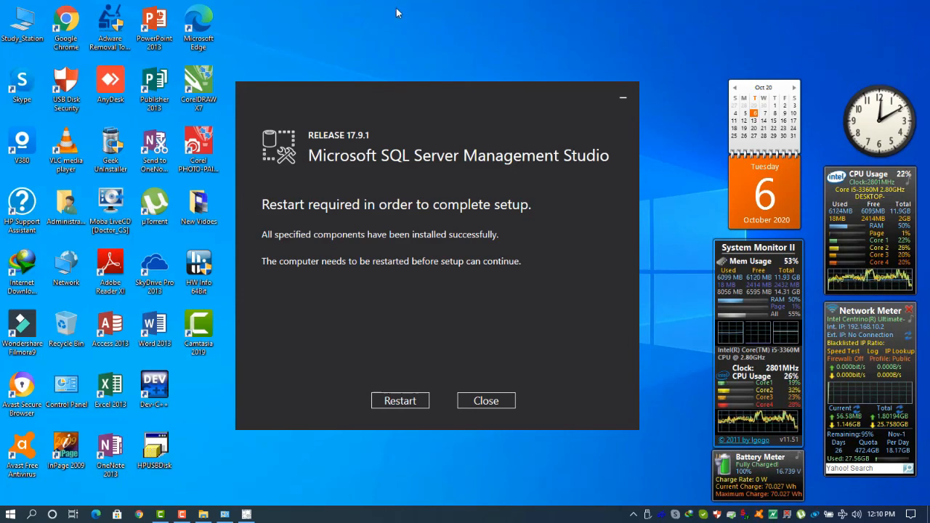
right_click(397, 8)
left_click(426, 76)
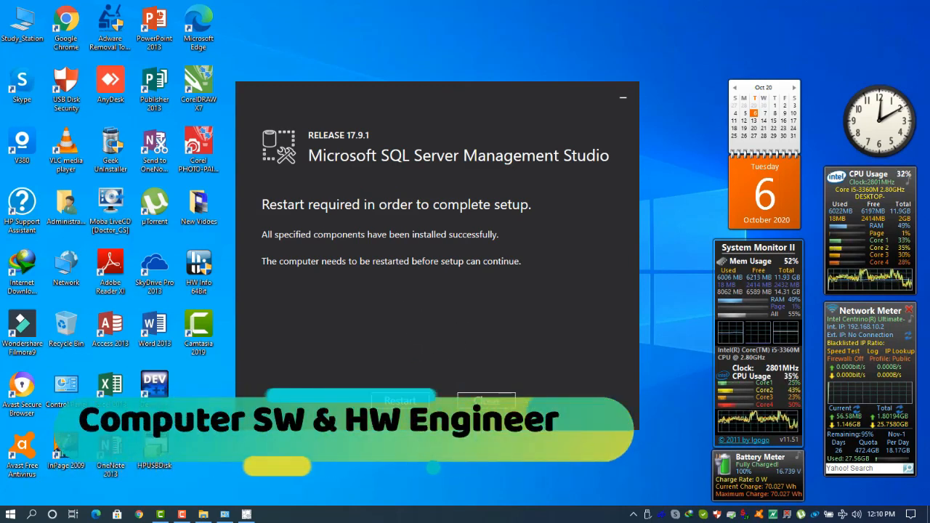
Close the completed Management Studio setup without restarting the computer and refresh the desktop
left_click(479, 400)
right_click(440, 245)
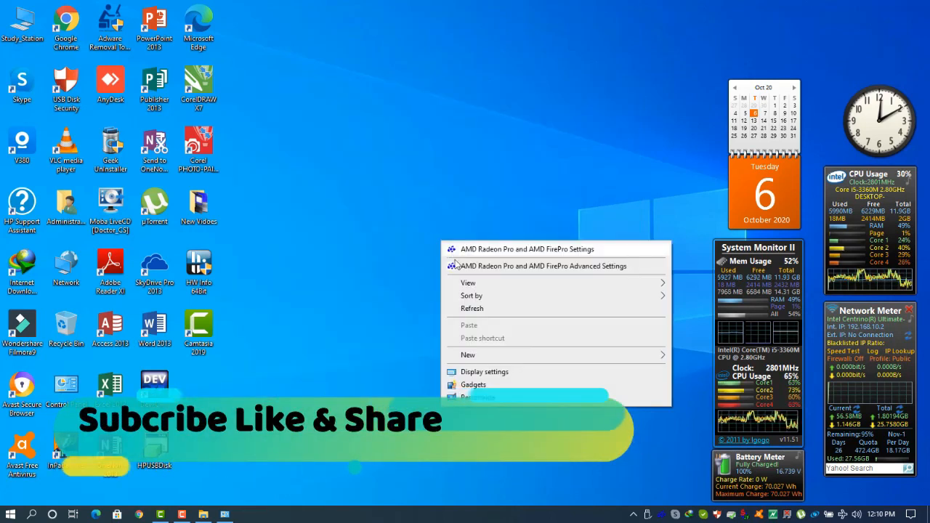
left_click(475, 309)
left_click(181, 513)
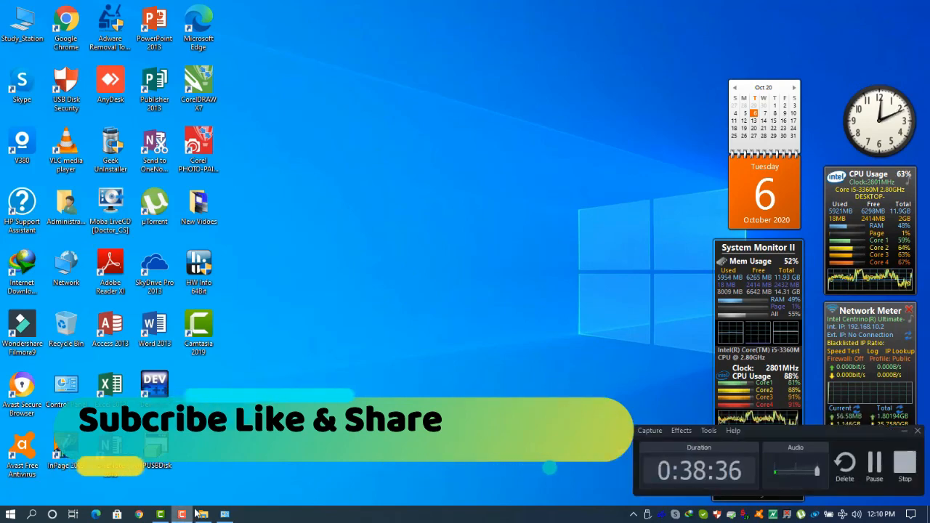